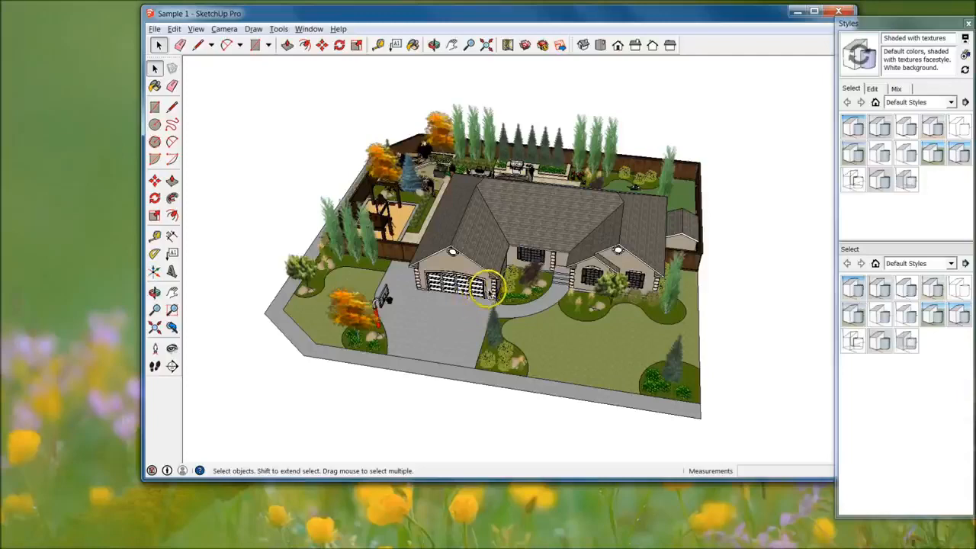
- Examine the Sample 1 house and its landscaped lot from the front, the side and above
scroll(367, 289, "up", 3)
middle_click_drag(366, 289, 601, 305)
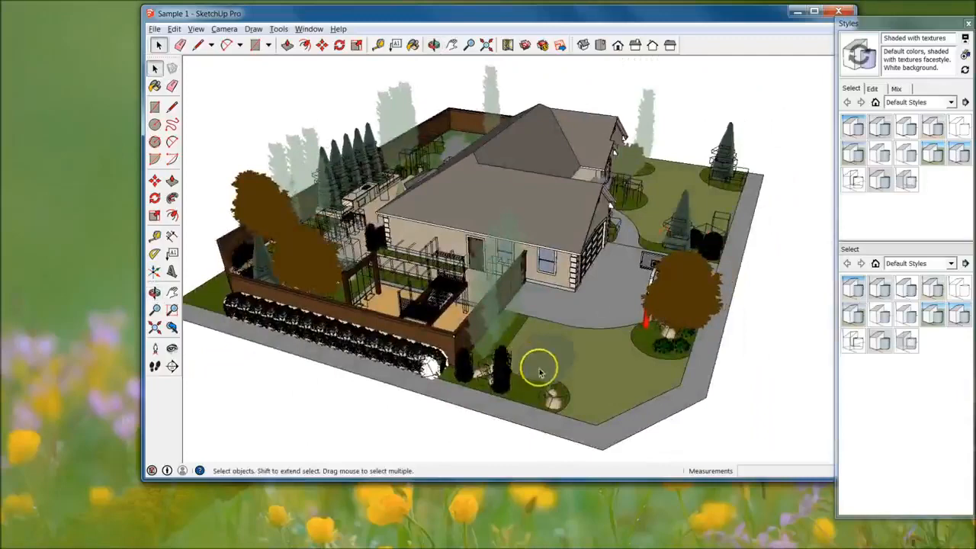
middle_click_drag(386, 284, 628, 366)
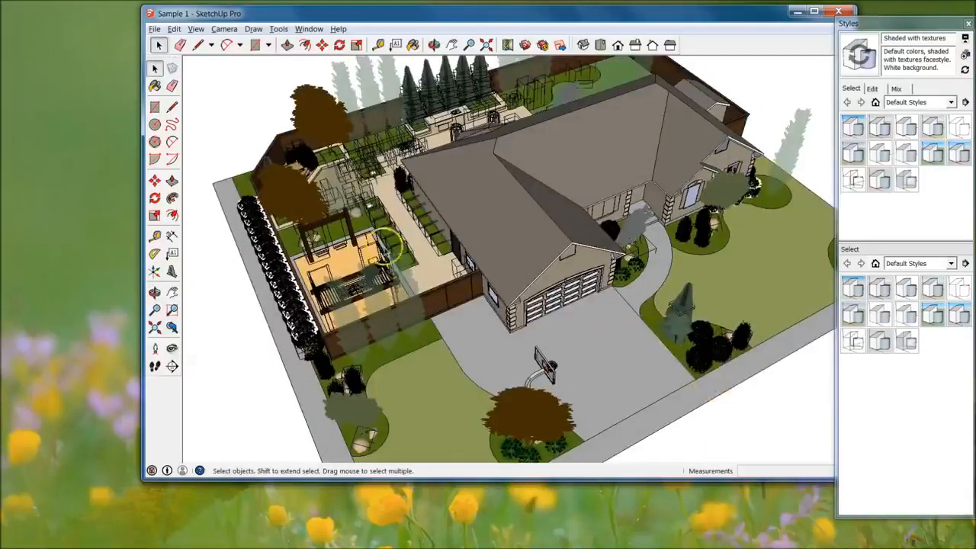
middle_click_drag(300, 194, 349, 144)
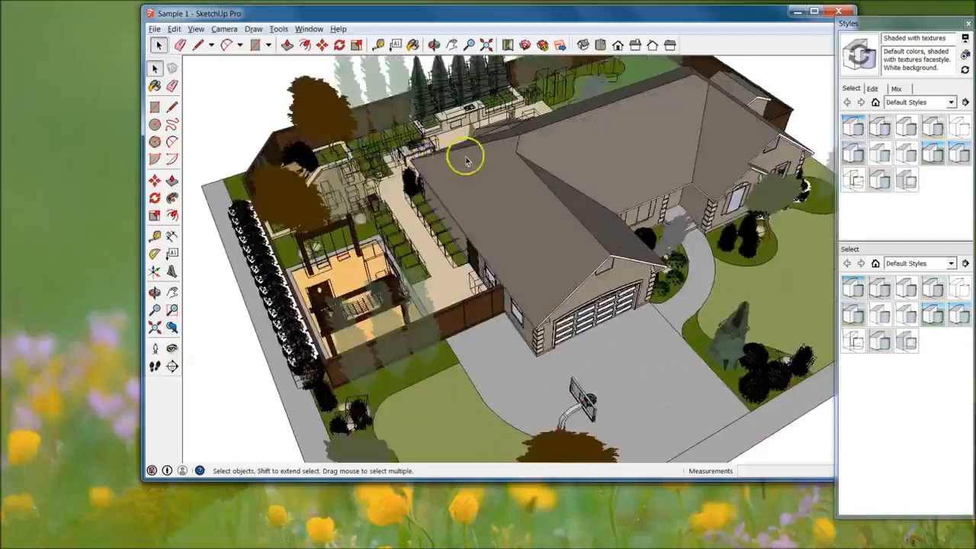
scroll(432, 128, "up", 3)
middle_click_drag(668, 148, 324, 221)
middle_click_drag(324, 221, 340, 235, "shift")
scroll(344, 199, "down", 2)
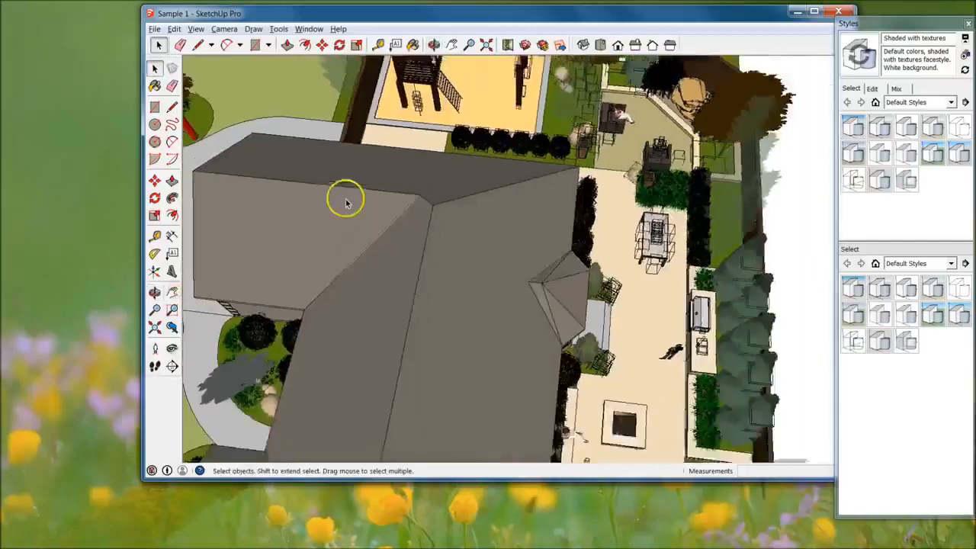
middle_click_drag(639, 411, 631, 192)
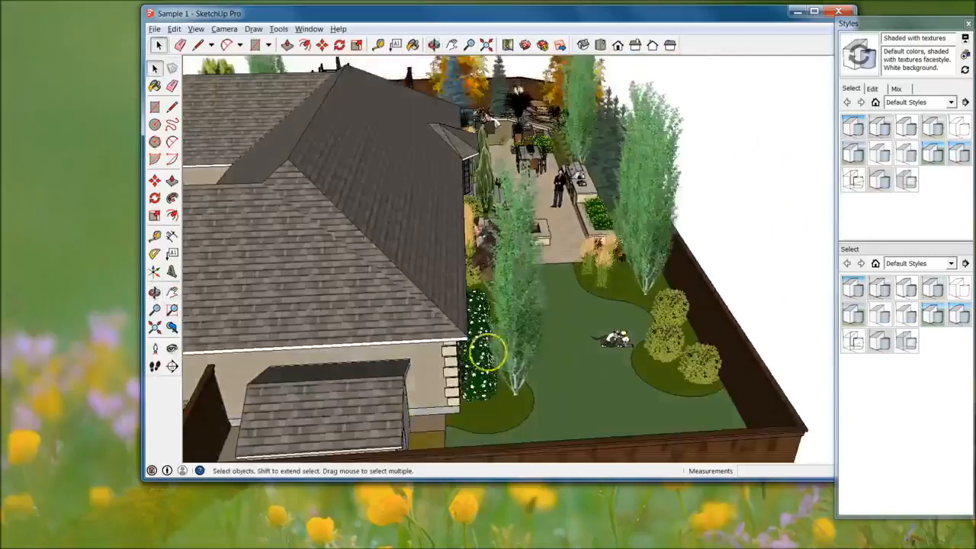
- Inspect the patio, dining area and playground behind the Sample 1 house, and close that model
middle_click_drag(574, 166, 485, 254)
scroll(555, 107, "up", 5)
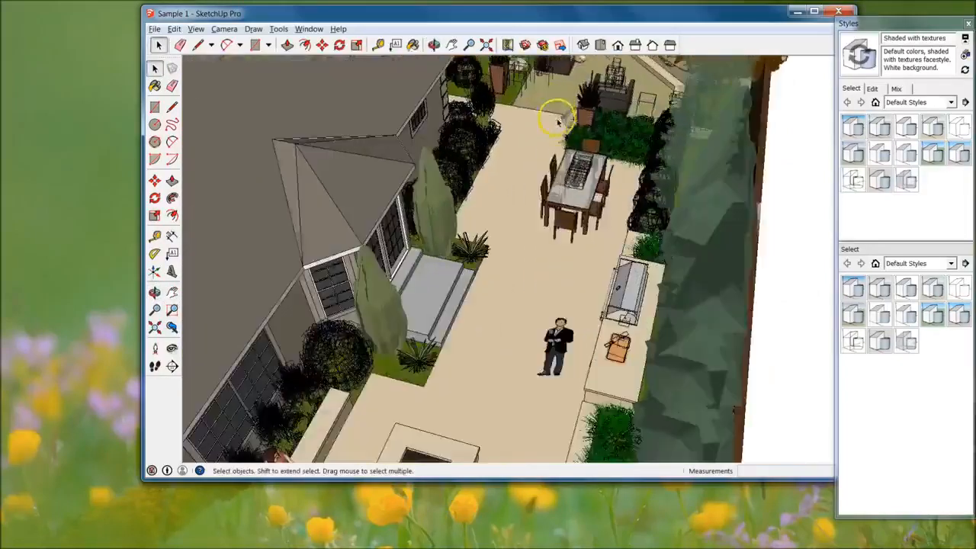
middle_click_drag(523, 314, 570, 468, "shift")
middle_click_drag(581, 164, 553, 251, "shift")
middle_click_drag(565, 214, 550, 238, "shift")
middle_click_drag(500, 281, 610, 200)
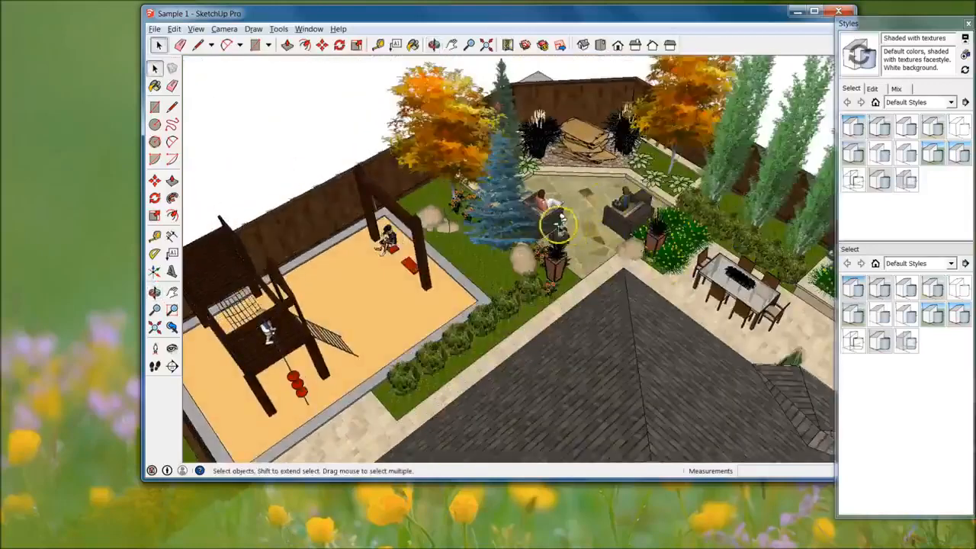
left_click(837, 12)
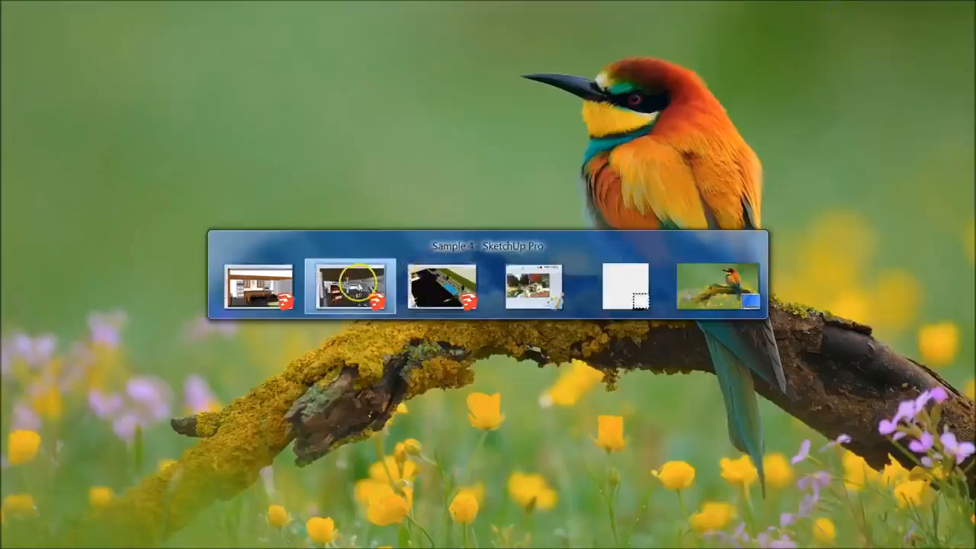
- Switch to the Sample 4 model and look around the hall with the truck, tables and staircase
left_click(353, 285)
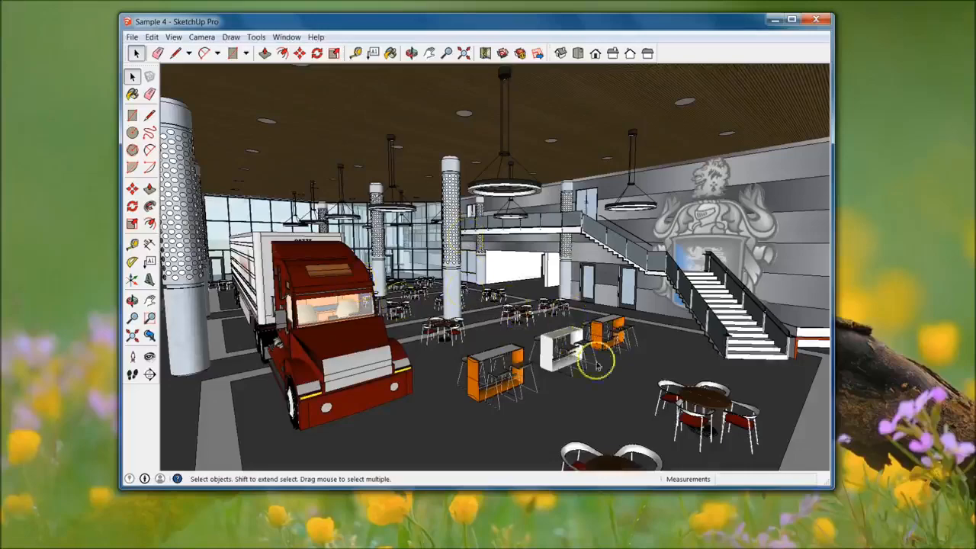
middle_click_drag(597, 366, 747, 223)
middle_click_drag(472, 365, 526, 276)
- Switch to the Sample 2 model and examine the kitchen's island, range, cabinets and dining area
key("alt+Tab")
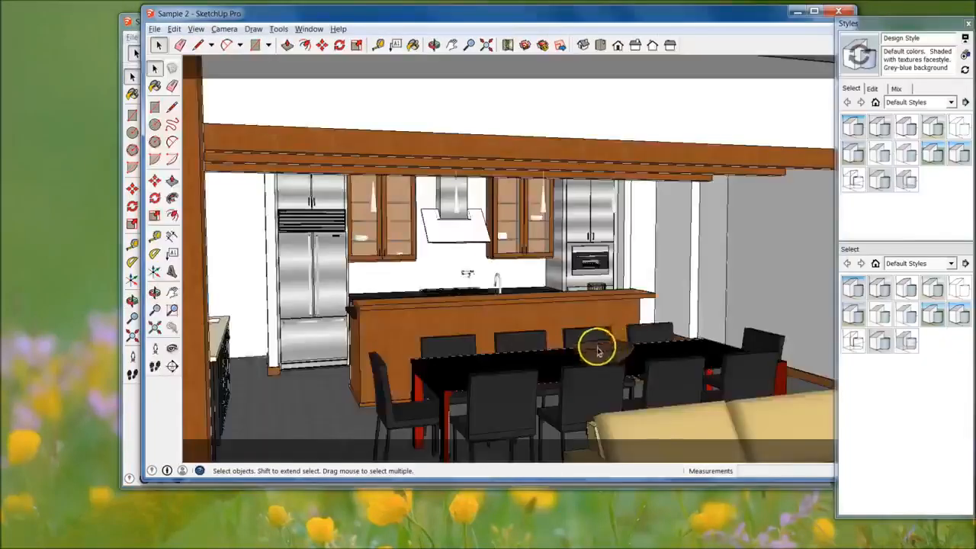
middle_click_drag(597, 349, 598, 305)
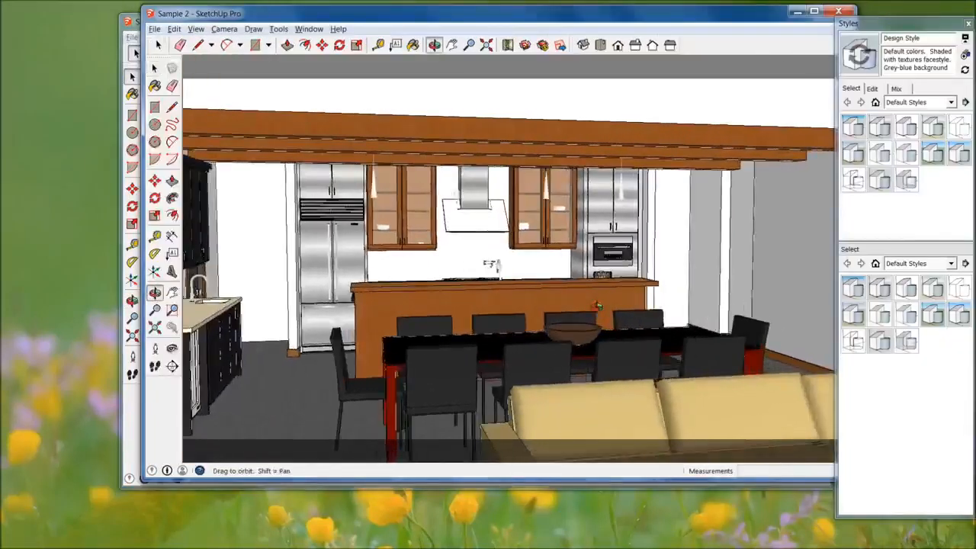
middle_click_drag(498, 328, 452, 230)
scroll(541, 328, "up", 8)
scroll(542, 329, "down", 8)
scroll(610, 272, "up", 4)
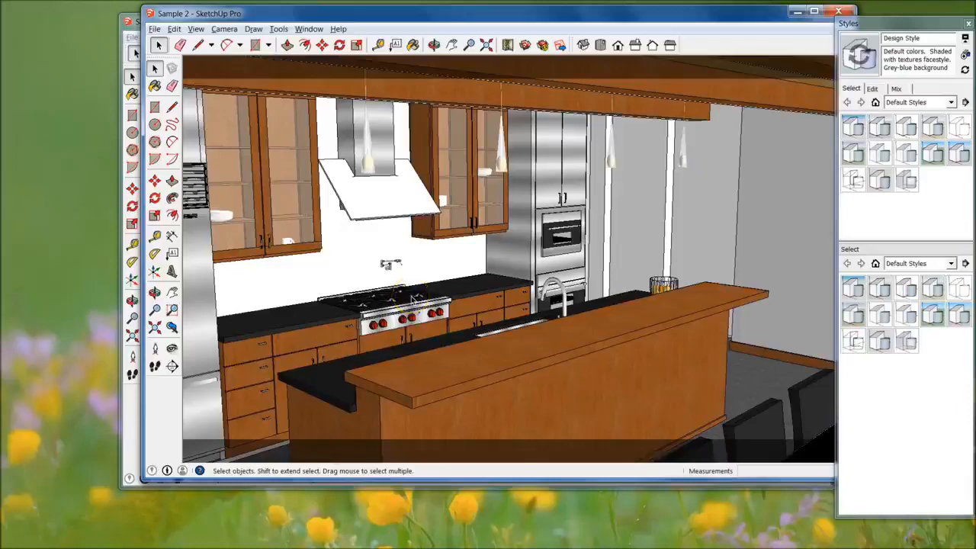
middle_click_drag(658, 327, 614, 318)
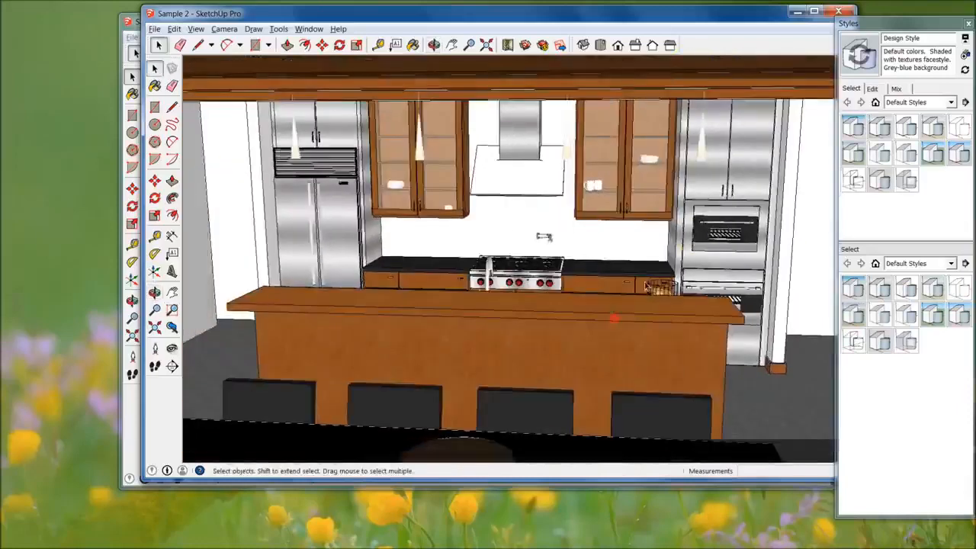
- Switch to the Sample 3 model and examine its pool area, covered seating and front facade
key("alt+Tab")
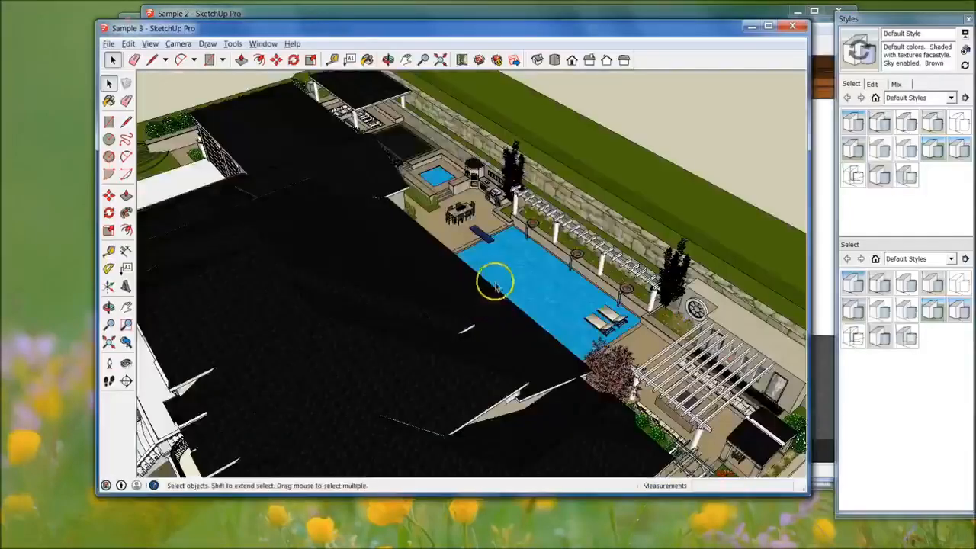
middle_click_drag(493, 279, 430, 224)
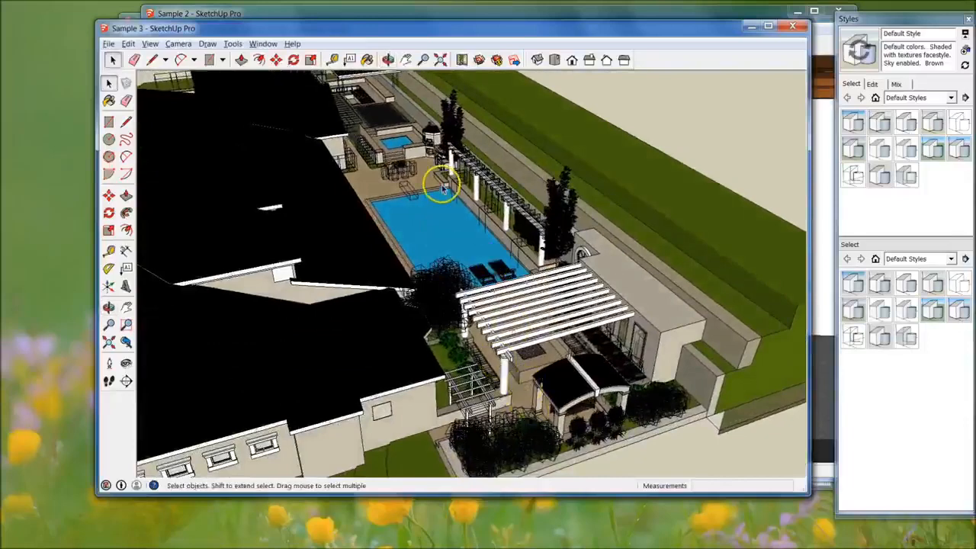
scroll(362, 122, "up", 8)
middle_click_drag(427, 137, 562, 369, "shift")
middle_click_drag(694, 440, 644, 361, "shift")
middle_click_drag(483, 338, 639, 371)
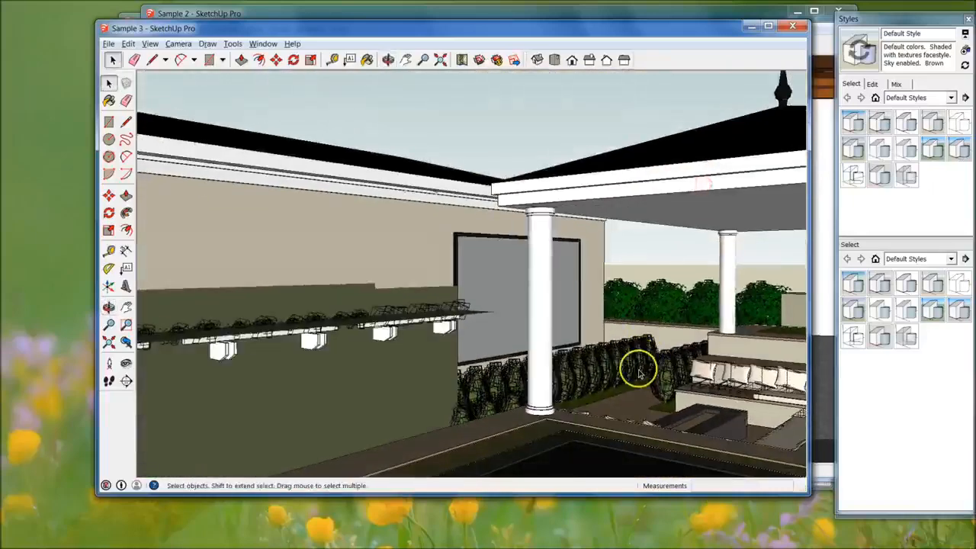
middle_click_drag(441, 198, 523, 334)
middle_click_drag(646, 191, 669, 231)
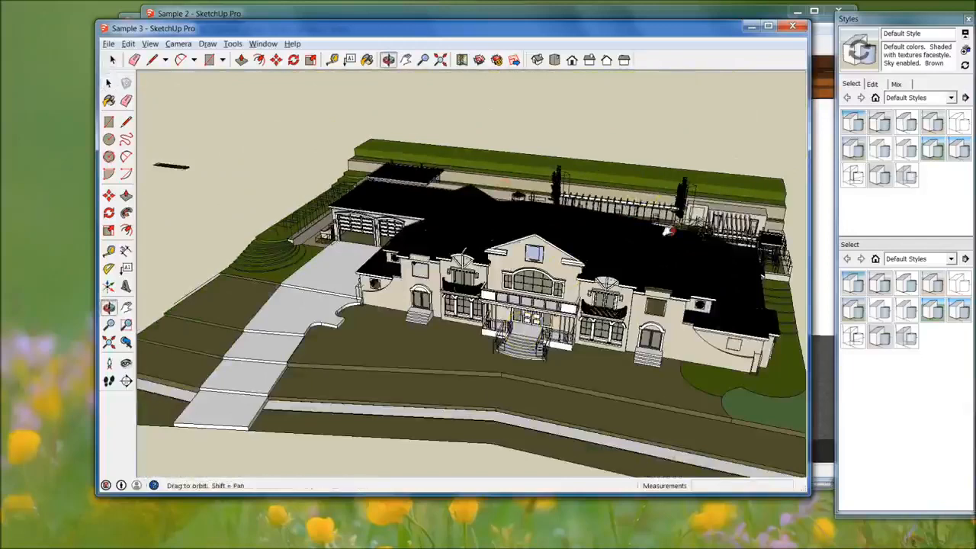
- Close the Sample 3, Sample 2 and Sample 4 models and reveal the desktop icons
left_click(801, 28)
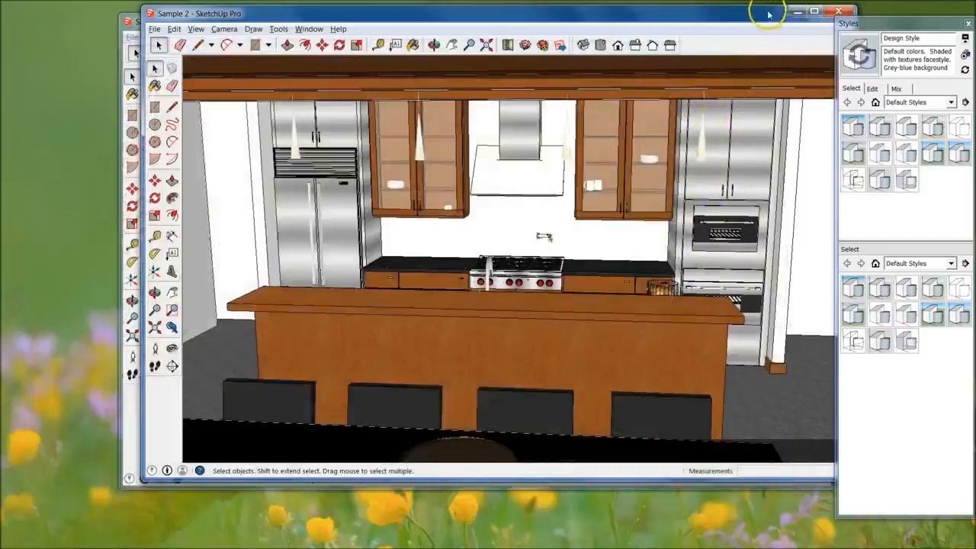
left_click_drag(768, 14, 739, 16)
left_click(810, 14)
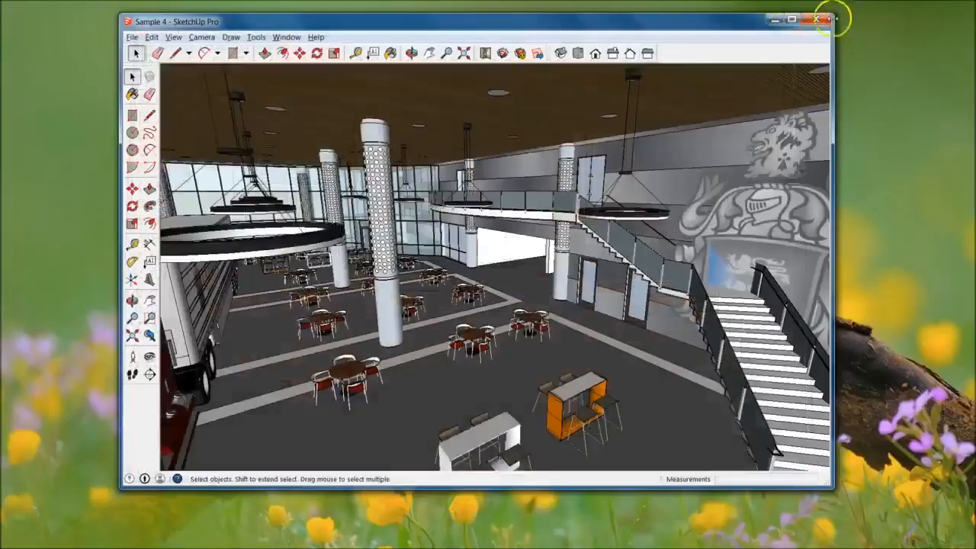
left_click(819, 22)
double_click(639, 446)
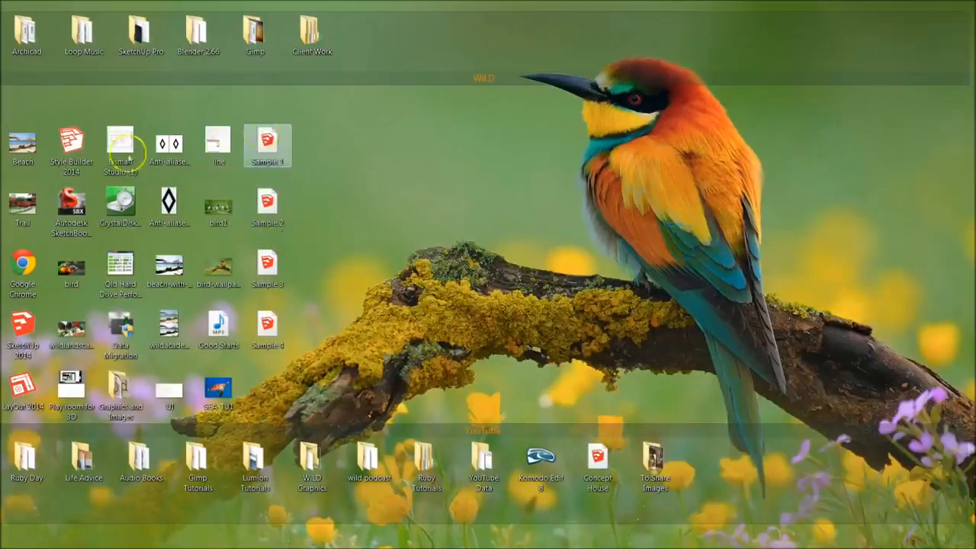
- Launch SketchUp 2014 and start a new model with the Simple Template - Feet and Inches
double_click(23, 321)
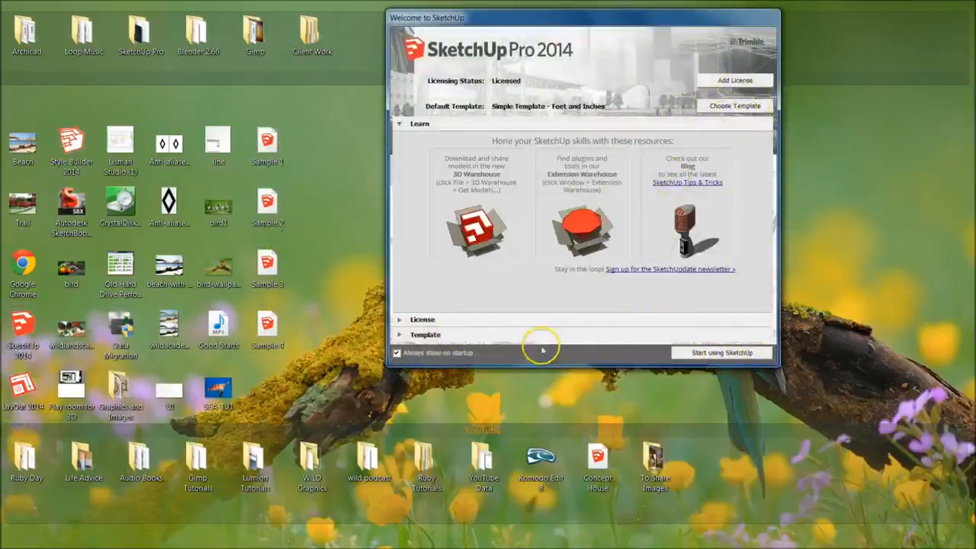
left_click(412, 334)
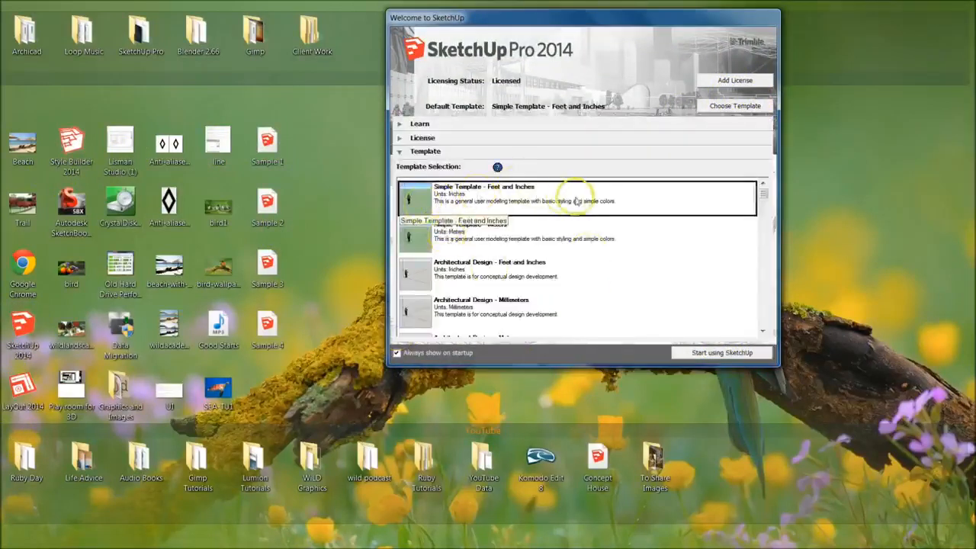
left_click(721, 352)
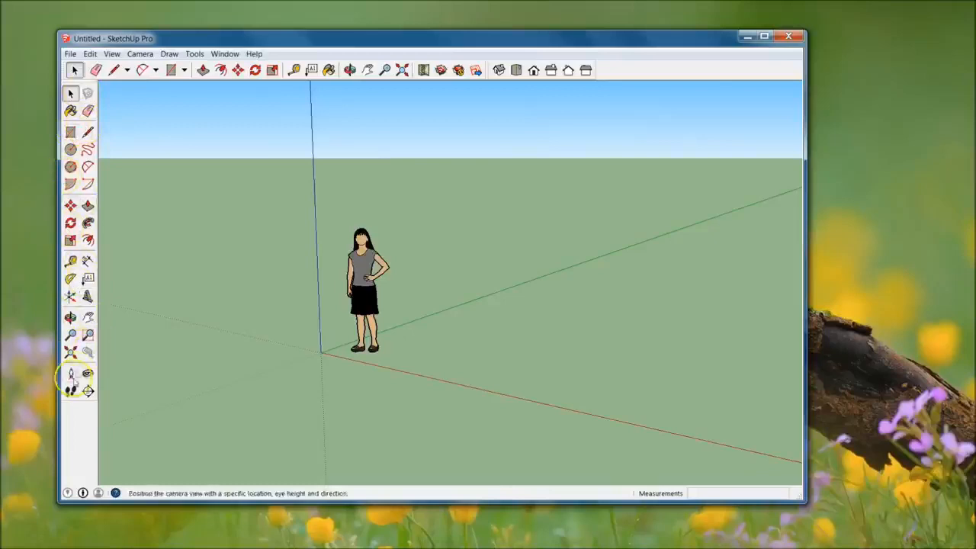
- Review which toolbars are enabled, checking Getting Started, Large Tool Set and Views
left_click(113, 53)
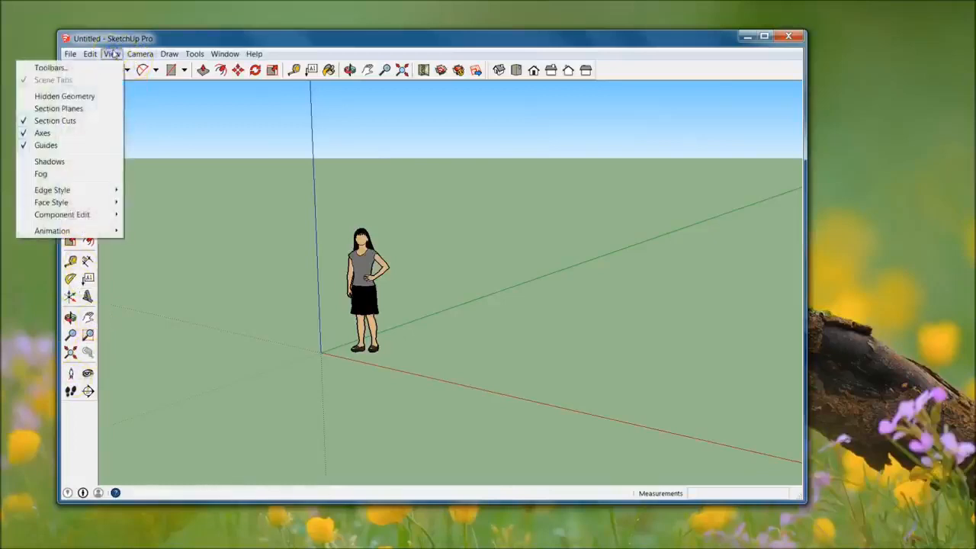
left_click(97, 69)
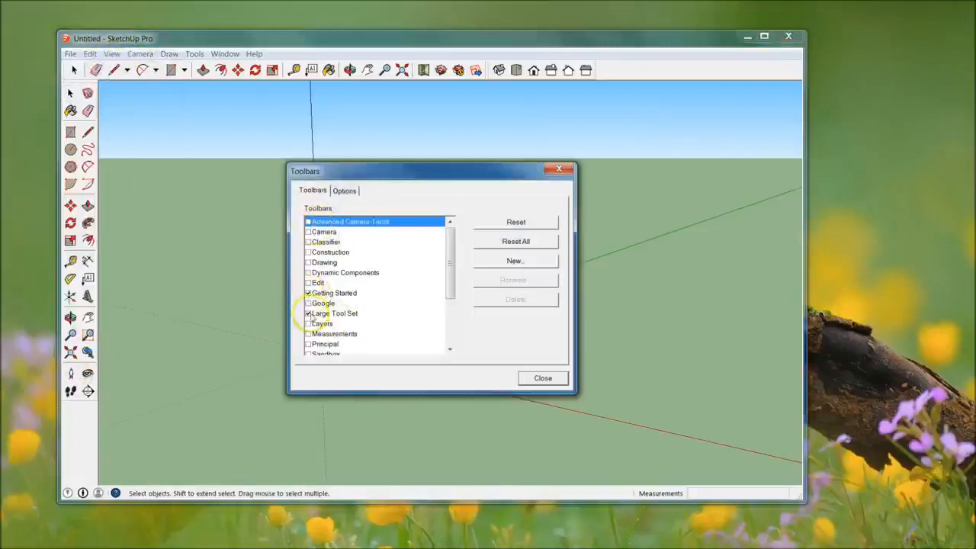
left_click_drag(448, 242, 453, 316)
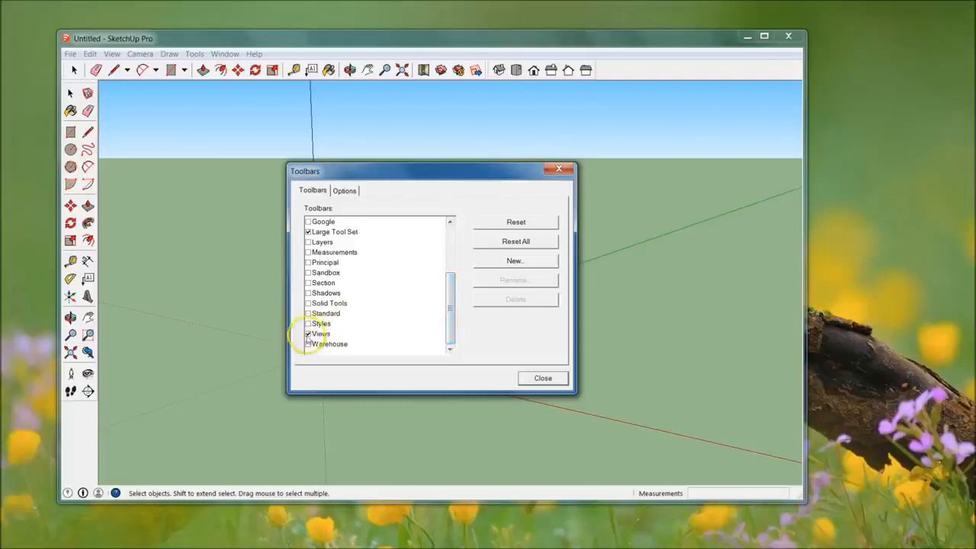
left_click(542, 378)
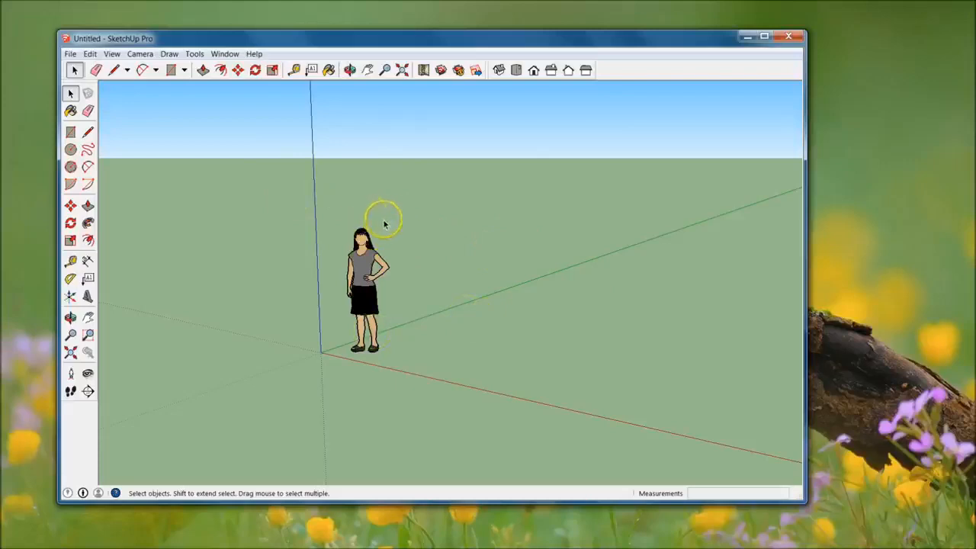
- Practise orbiting and zooming around the standing figure and the drawing axes in the new model
key("o")
left_click_drag(424, 216, 327, 306)
key("space")
middle_click_drag(627, 285, 709, 272)
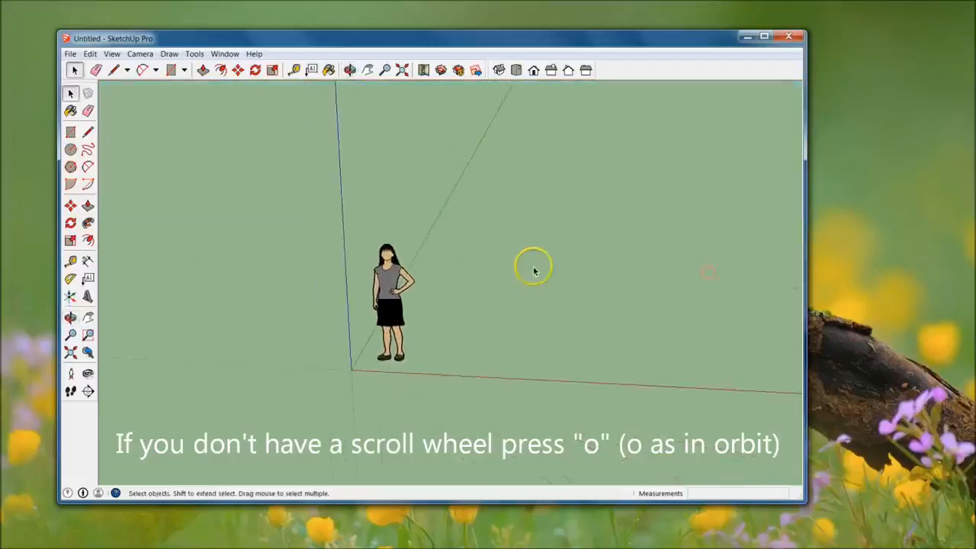
key("o")
left_click_drag(298, 224, 405, 236)
key("space")
left_click(634, 300)
middle_click_drag(634, 300, 675, 255)
scroll(603, 266, "up", 3)
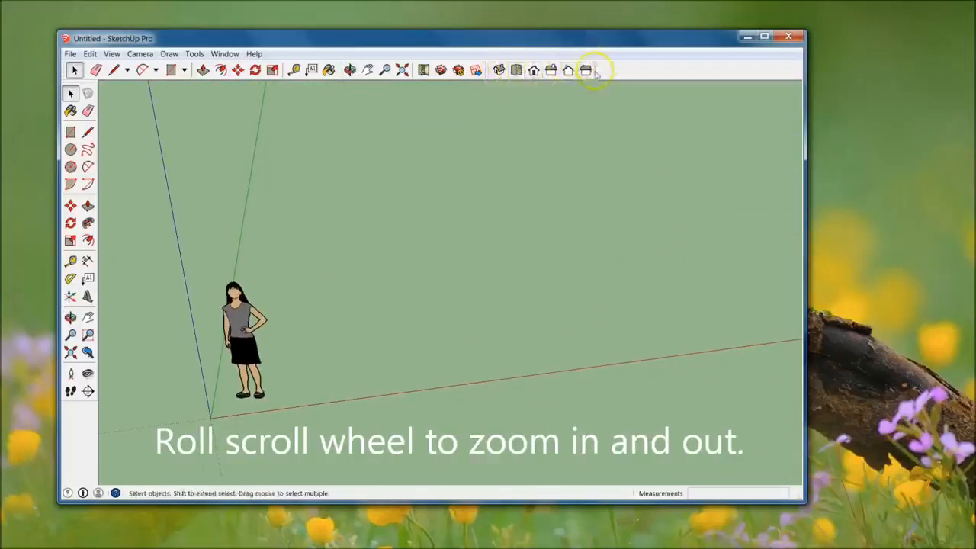
- View the model from the standard Top and Front views, and orbit back to an angled view
left_click(517, 70)
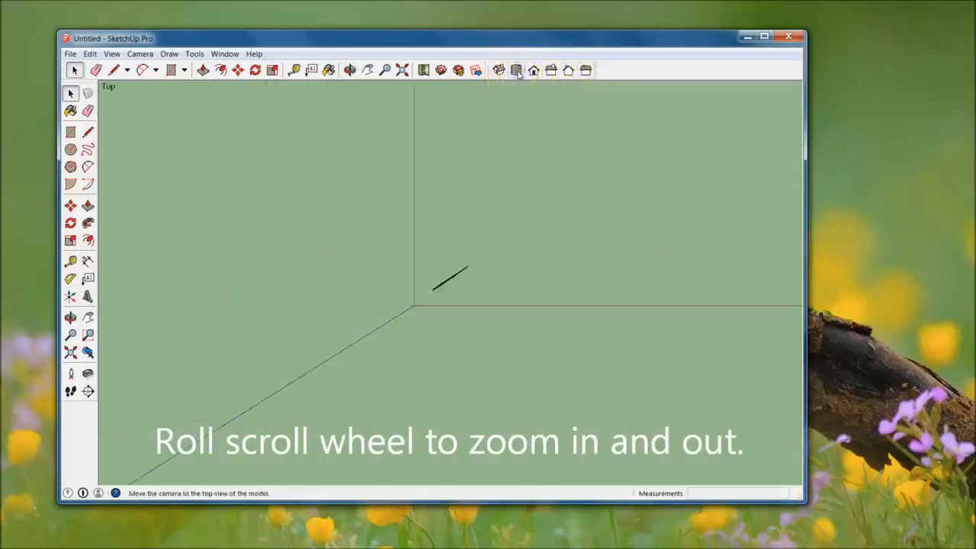
left_click(533, 71)
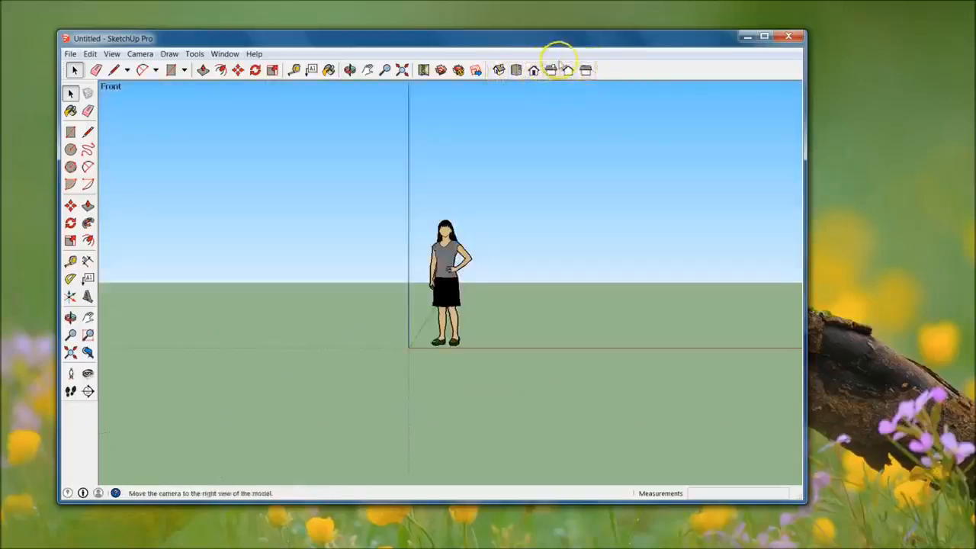
middle_click_drag(616, 264, 334, 432)
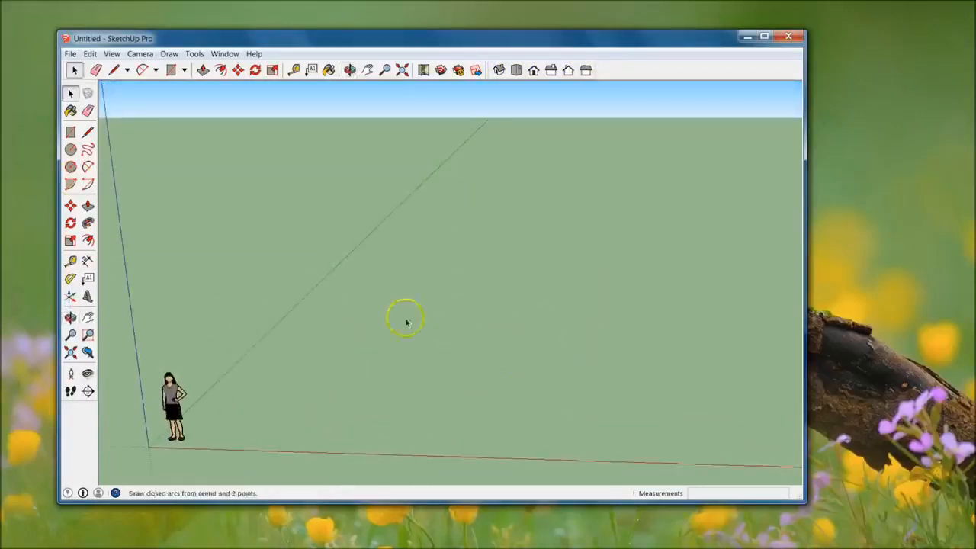
- Draw a freehand line parallel to the red axis, starting in the open area beside the standing figure
left_click(88, 132)
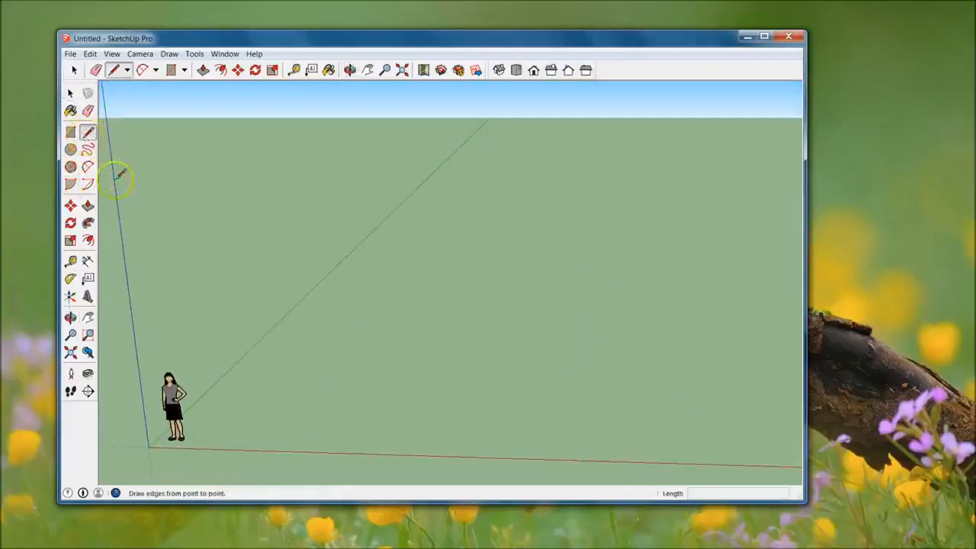
left_click(413, 392)
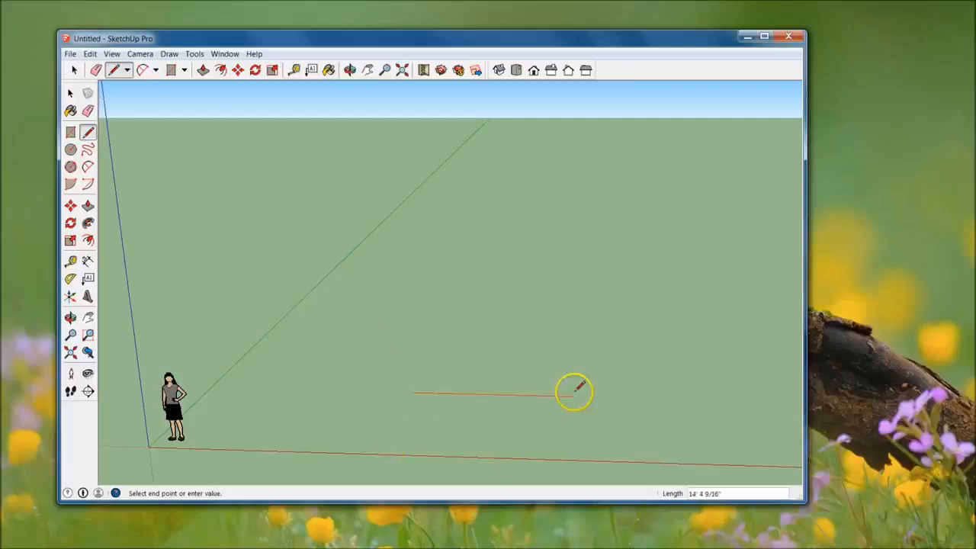
middle_click_drag(573, 391, 588, 402)
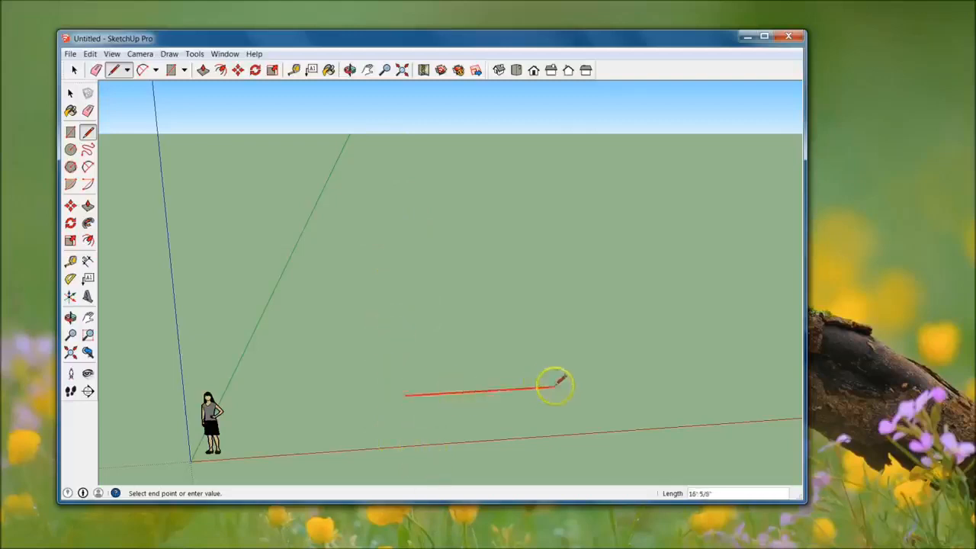
left_click(678, 379)
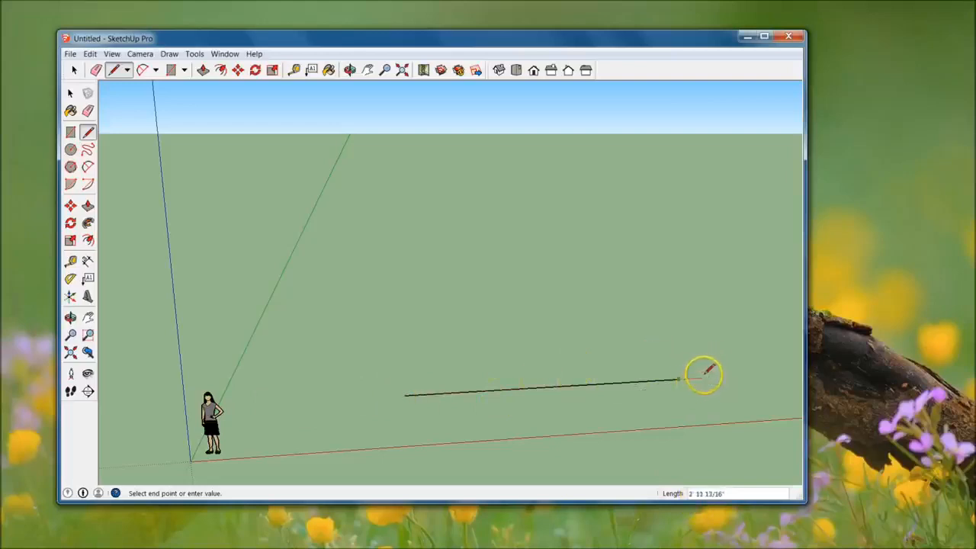
key("Escape")
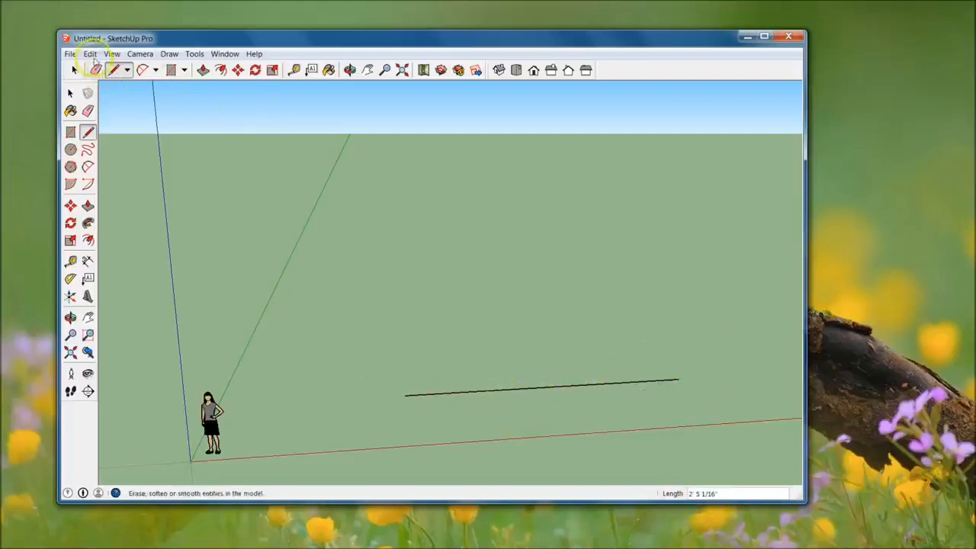
- Try starting further lines without completing them, and undo the line drawn parallel to the red axis
left_click(92, 54)
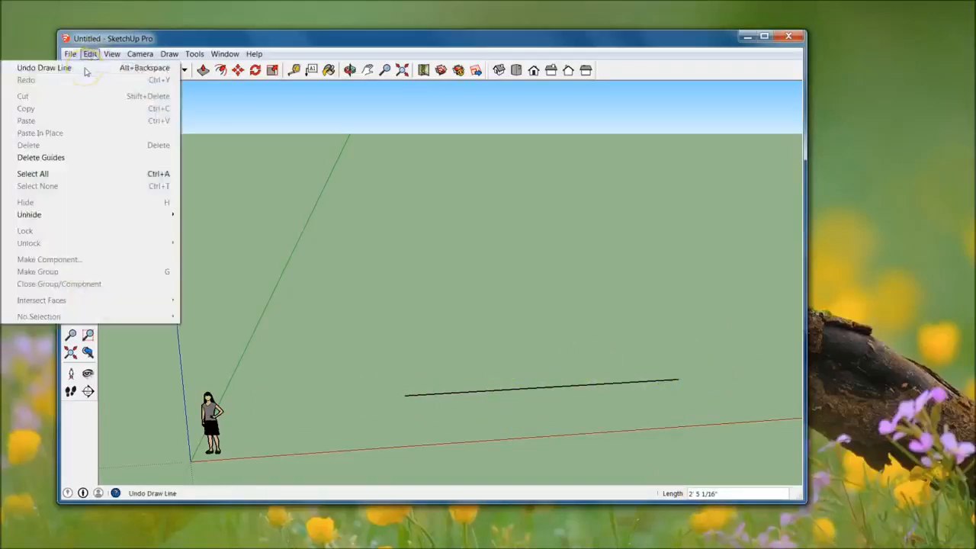
left_click(142, 69)
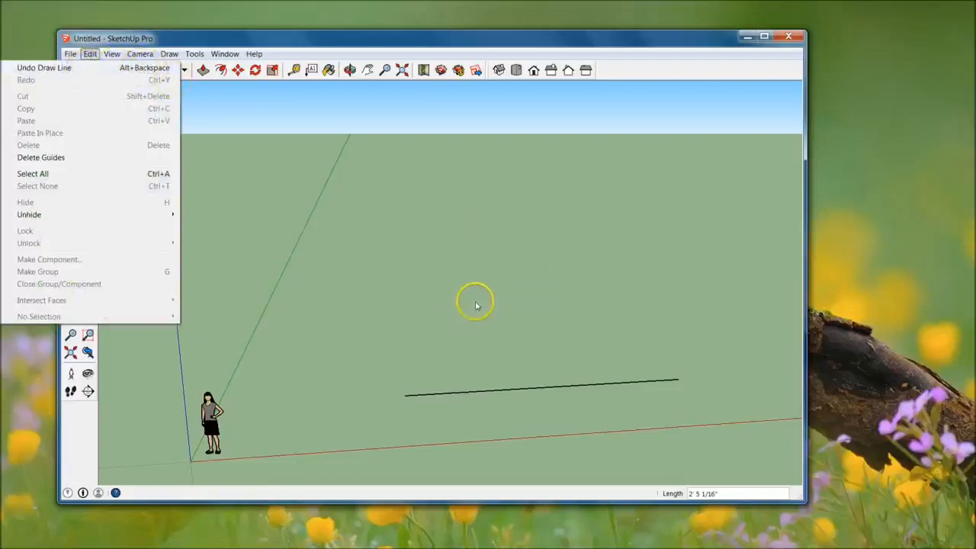
left_click(534, 334)
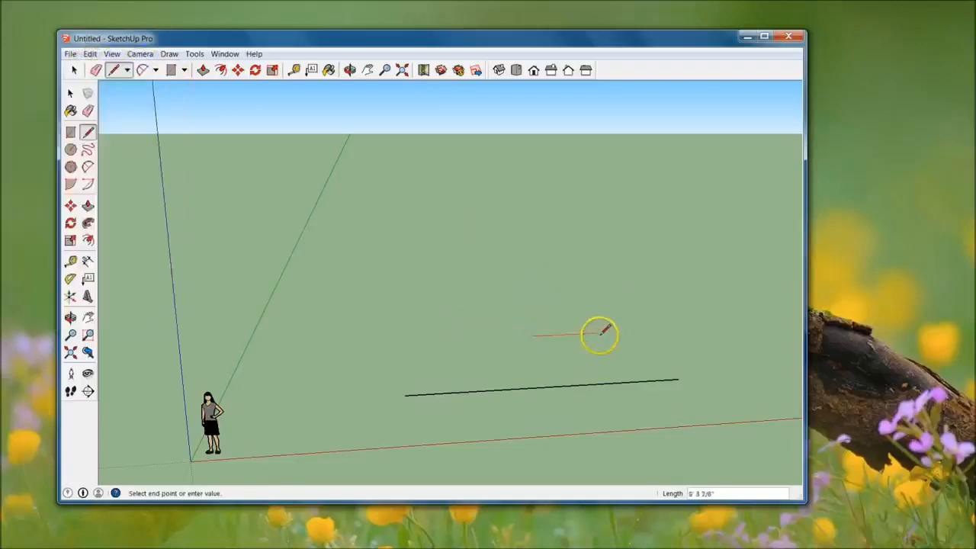
key("Escape")
left_click(528, 331)
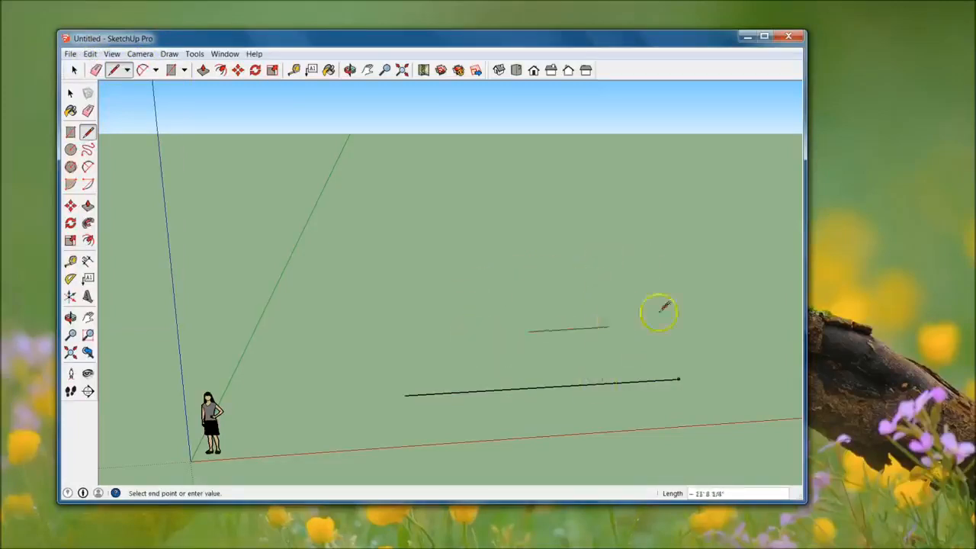
key("Escape")
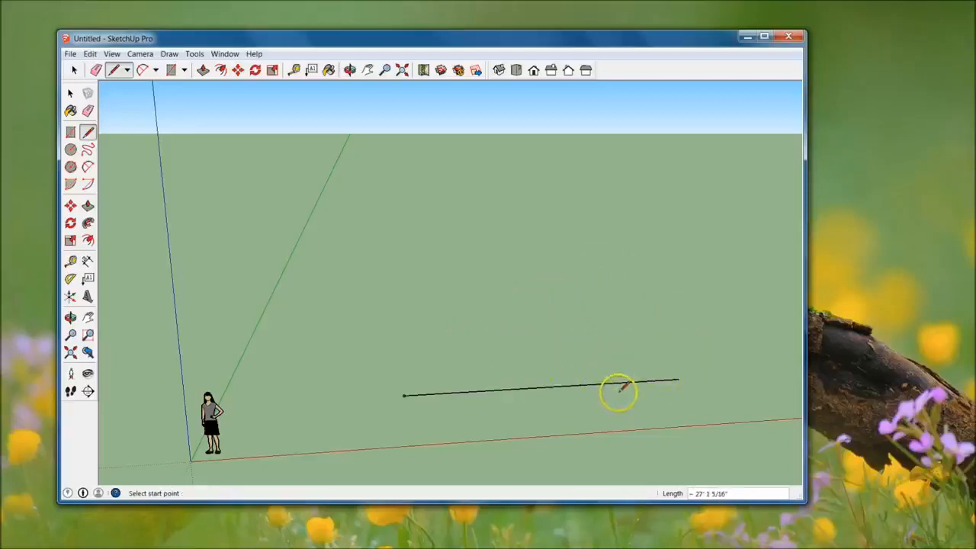
key("ctrl+z")
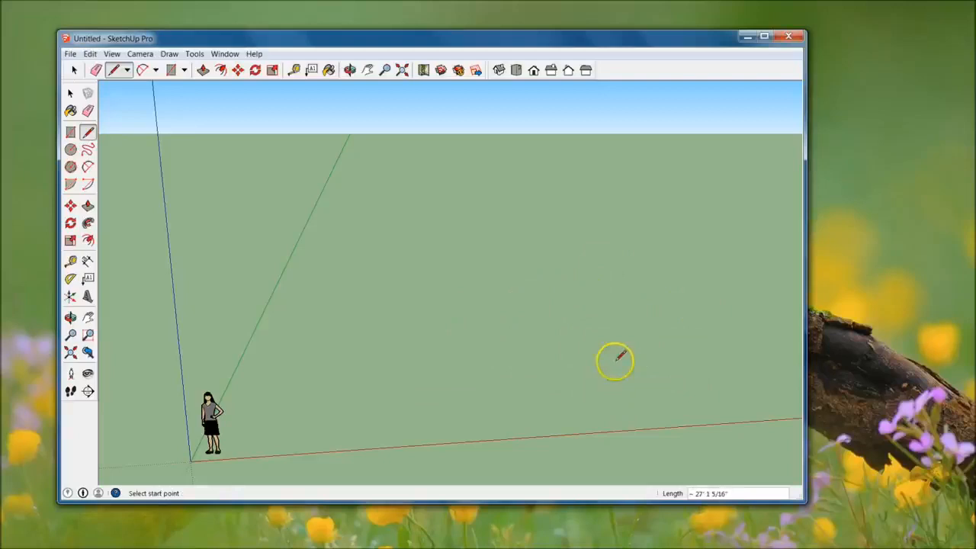
- Draw three connected 30' edges of a square: one along the red axis, one along green, and a third level with the start point
left_click(423, 400)
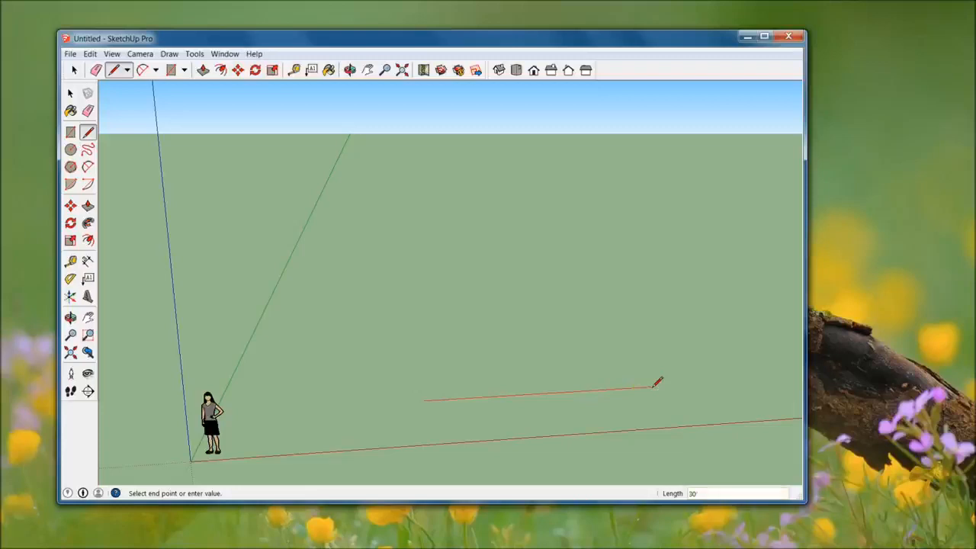
key("Return")
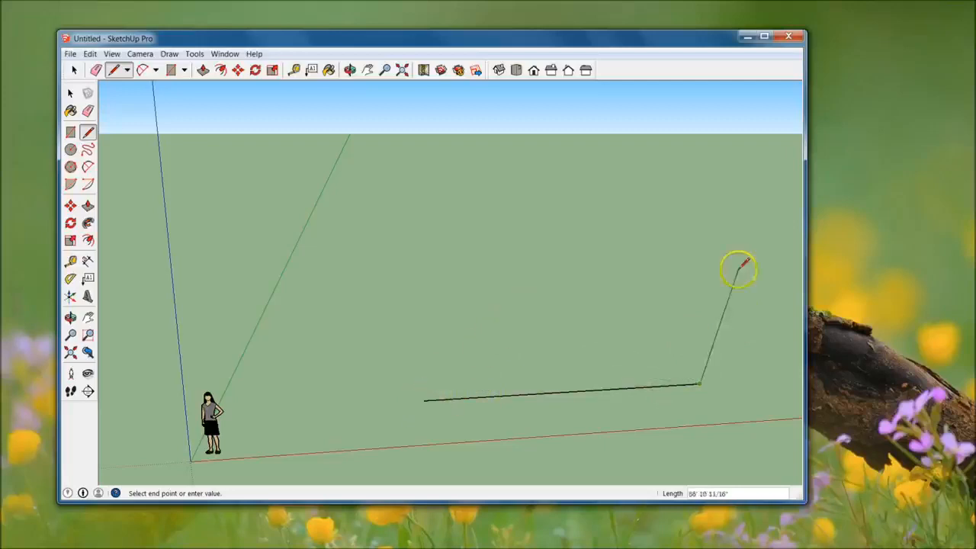
middle_click_drag(701, 366, 560, 222)
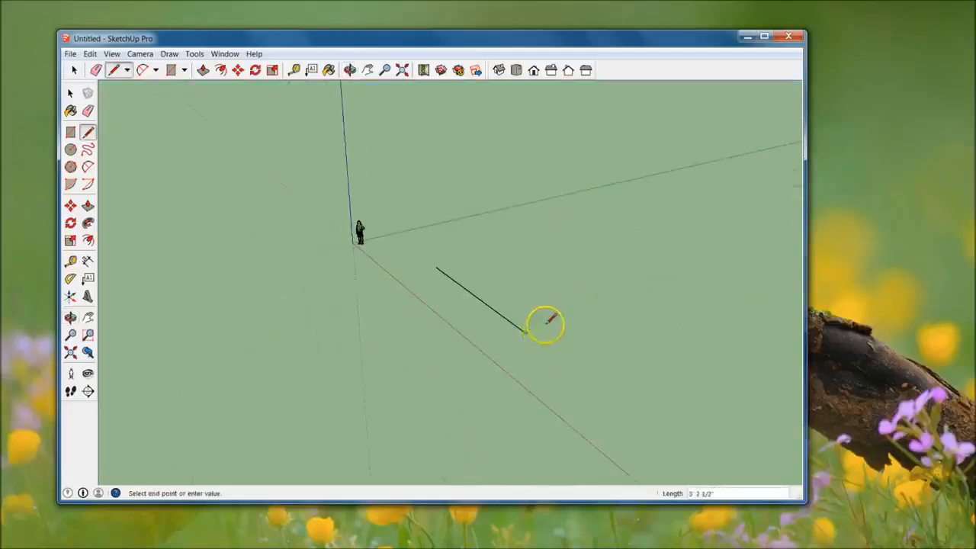
scroll(545, 324, "up", 2)
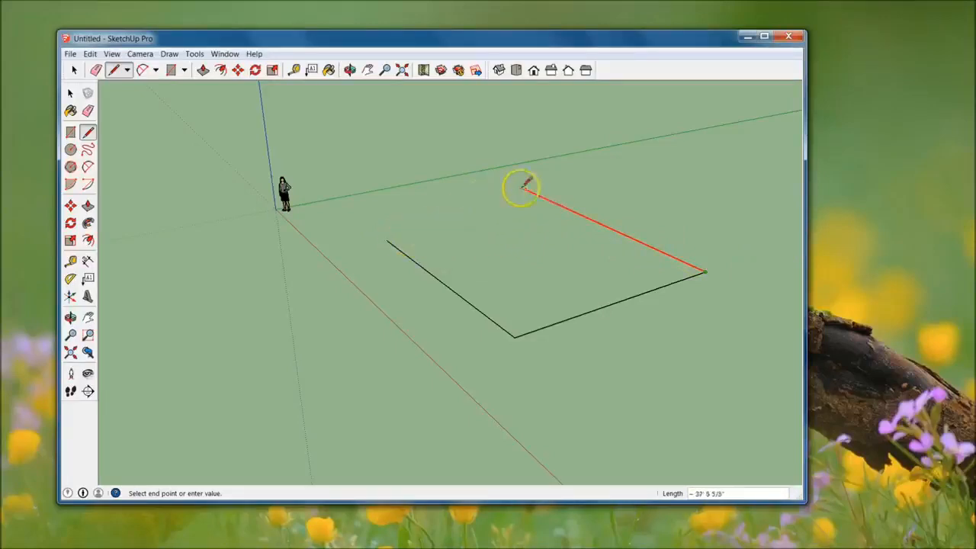
left_click(388, 241)
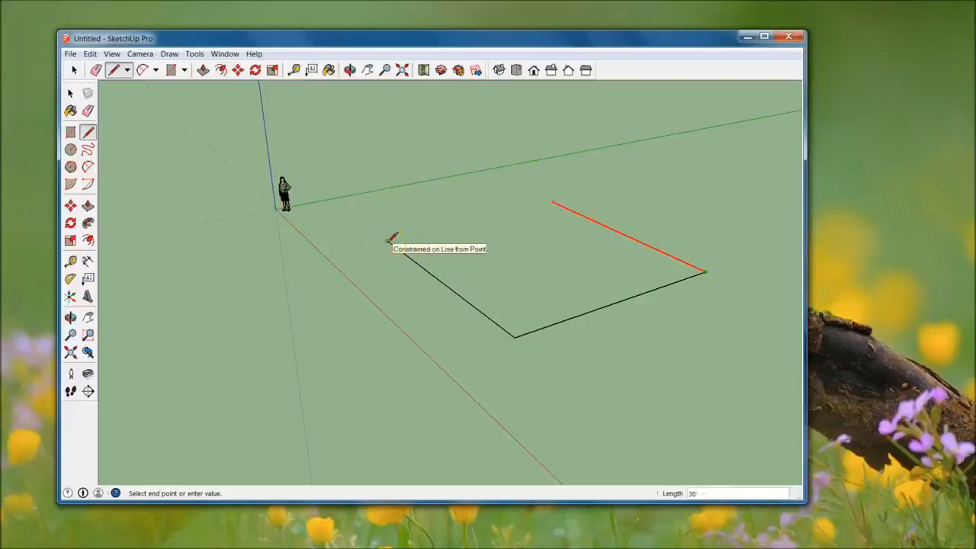
left_click(388, 241, "shift")
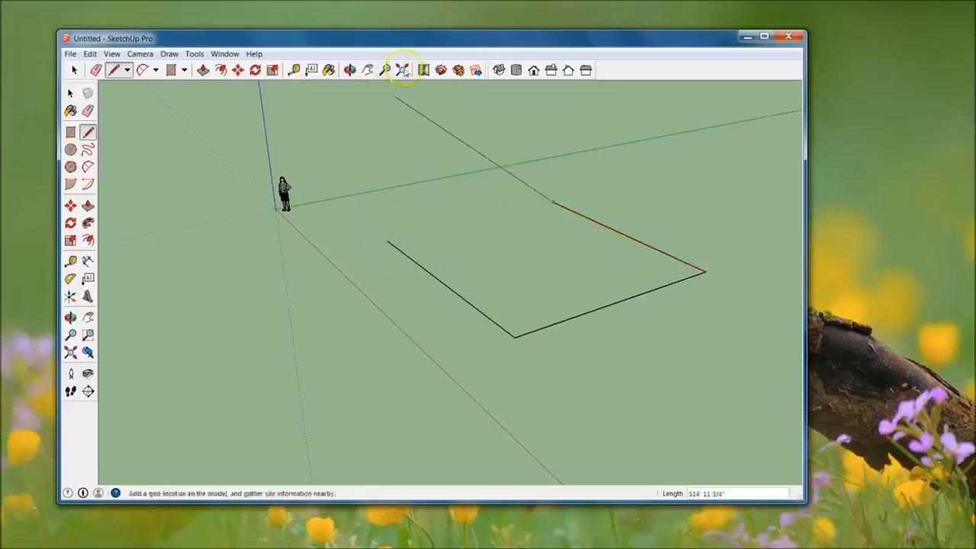
- Maximize the window and close the square with a fourth line back to the first line's start point
left_click_drag(399, 38, 398, 1)
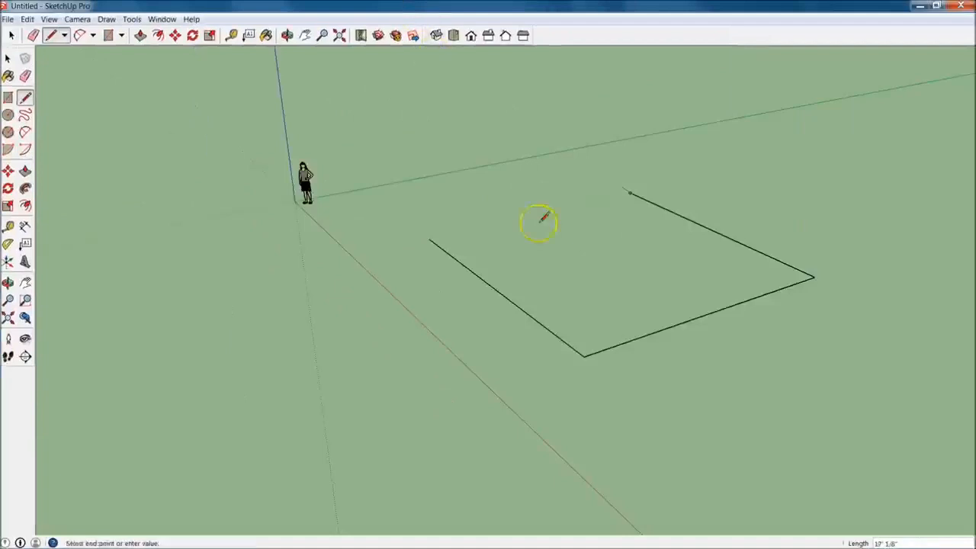
key("Escape")
left_click(631, 192)
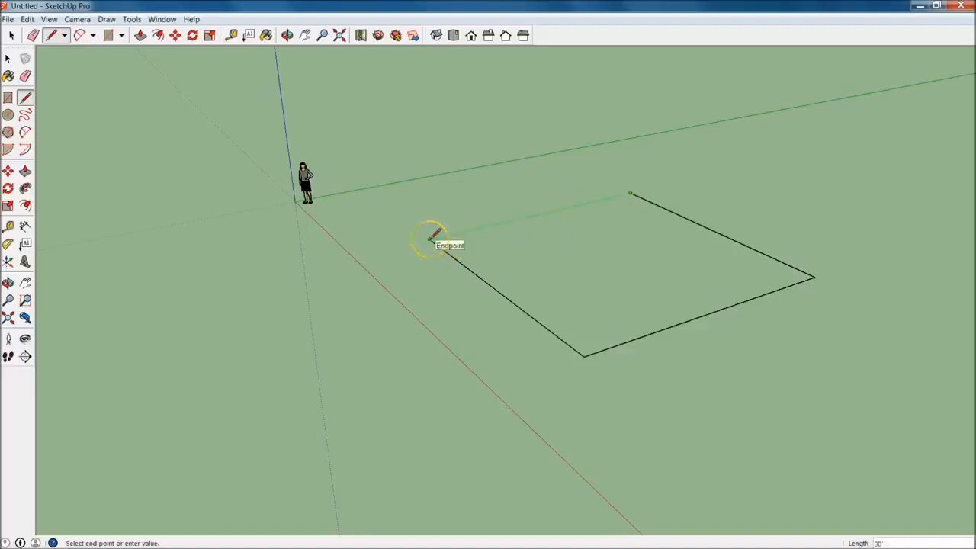
left_click(432, 239)
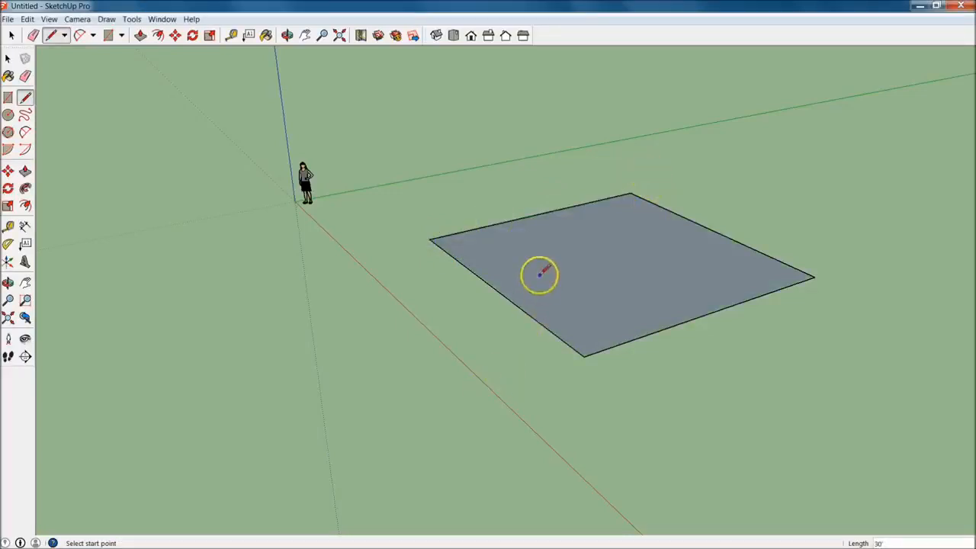
- Push/Pull the square face upward into a box and set its height to 10'
key("space")
middle_click_drag(536, 281, 633, 225)
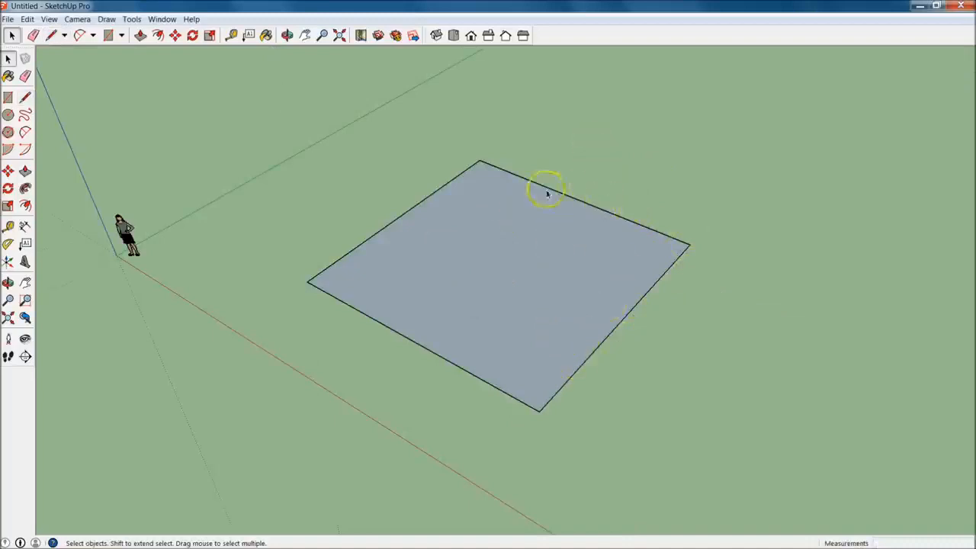
middle_click_drag(564, 311, 551, 232)
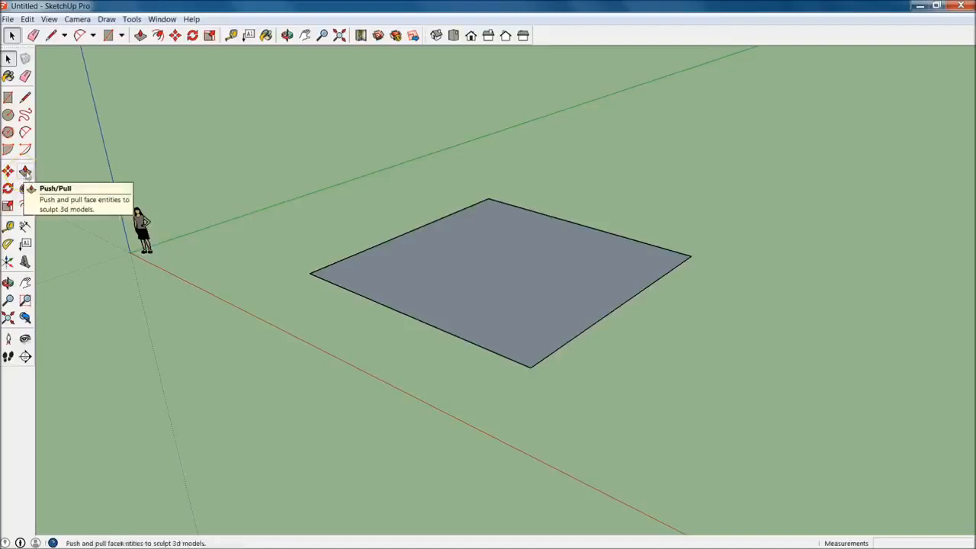
left_click(26, 171)
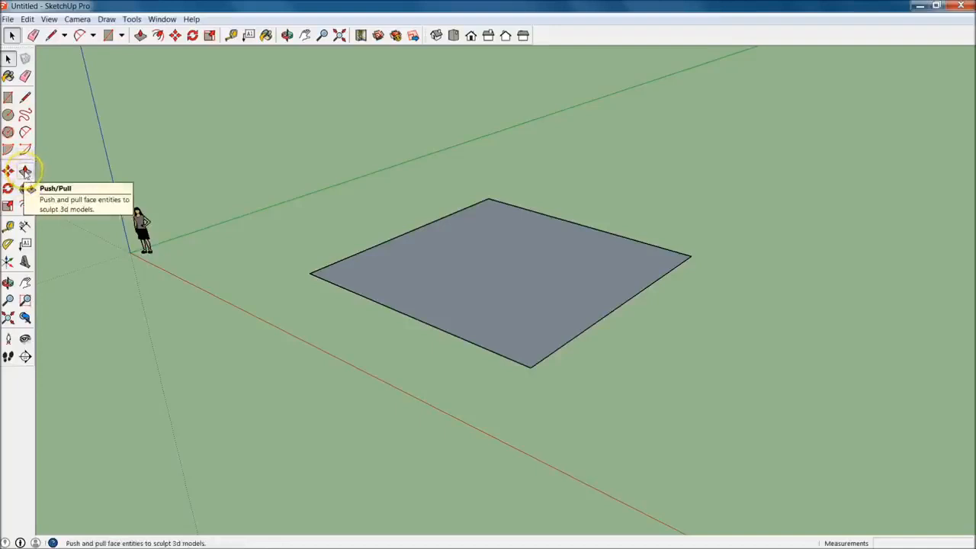
left_click(25, 171)
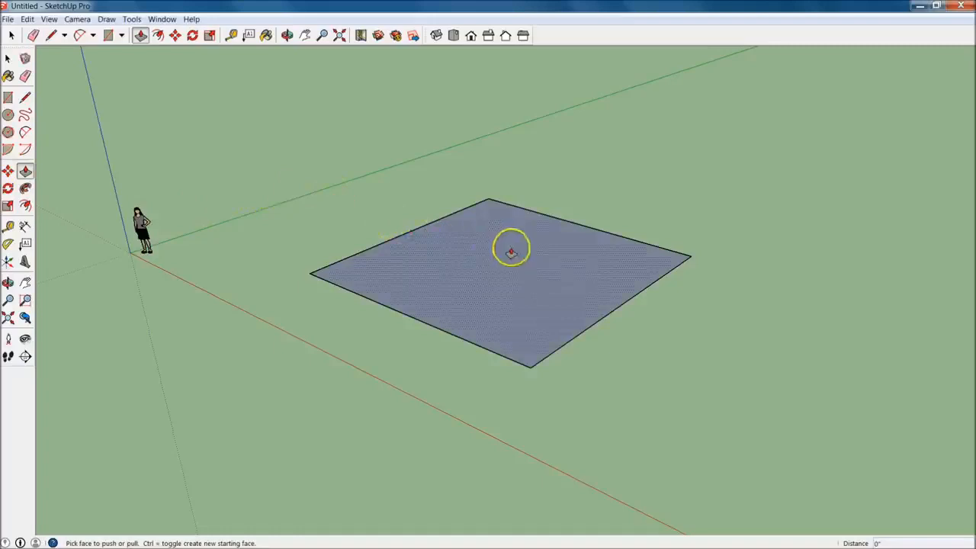
left_click(506, 265)
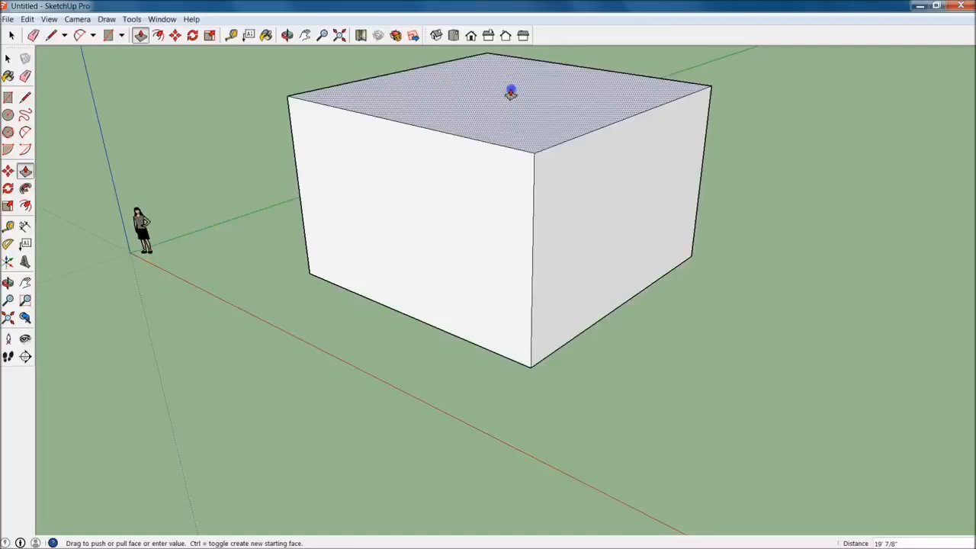
left_click(510, 92)
left_click(540, 86)
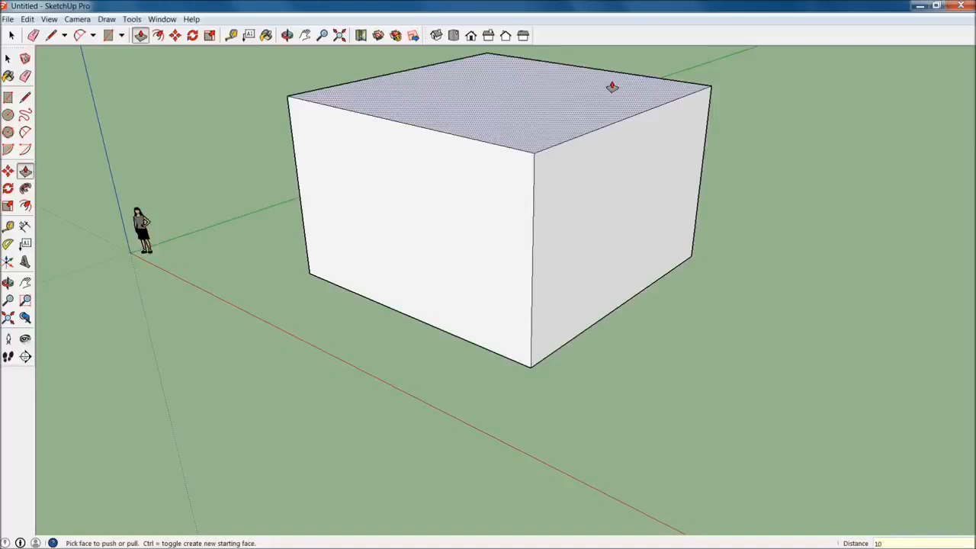
left_click(611, 86)
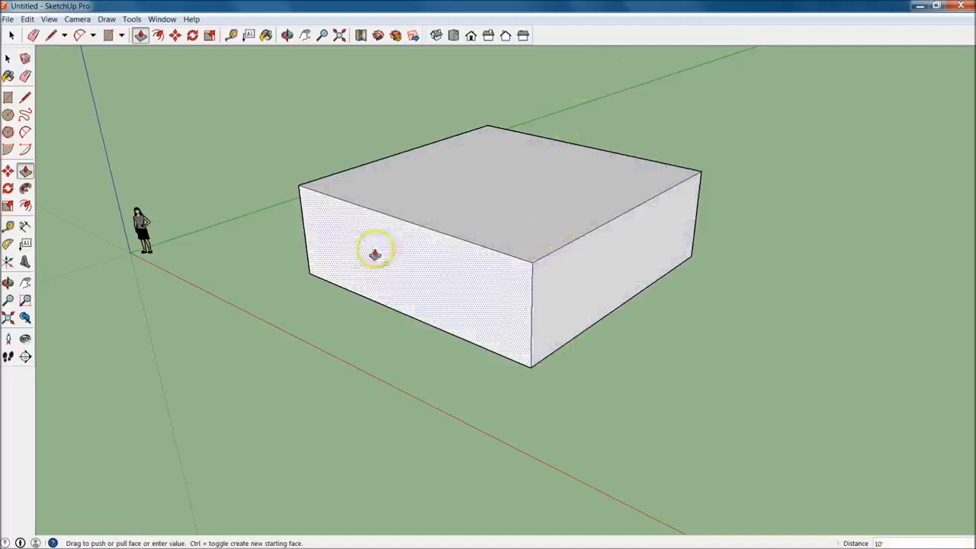
key("t")
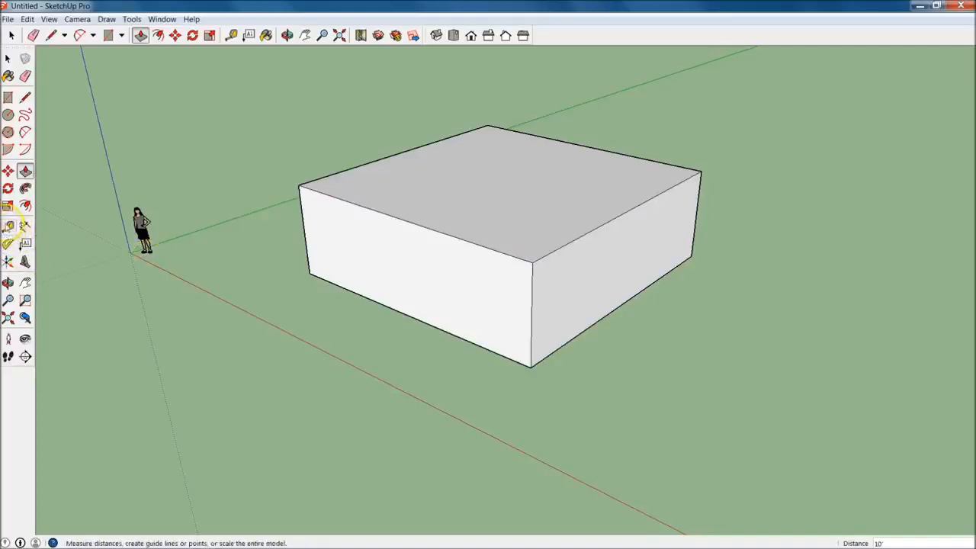
left_click(8, 226)
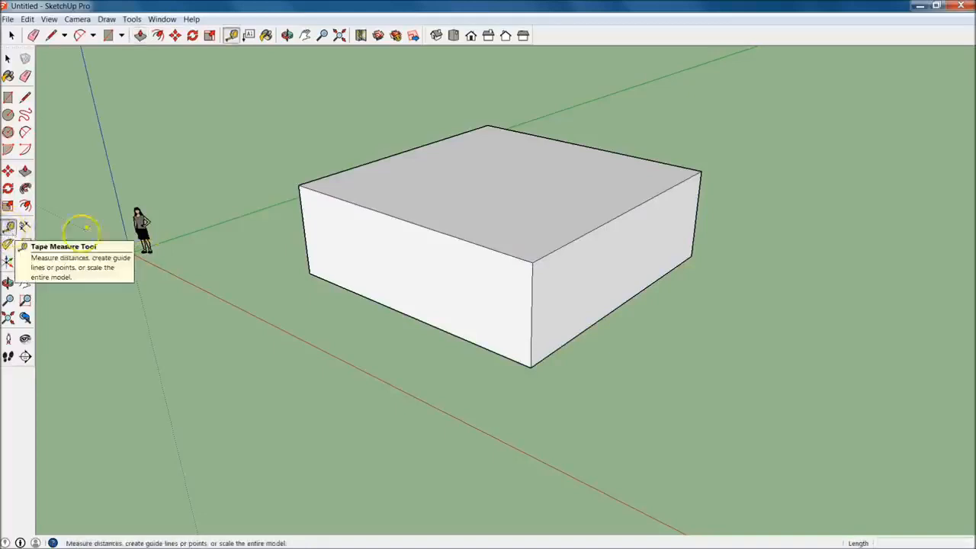
left_click(597, 321)
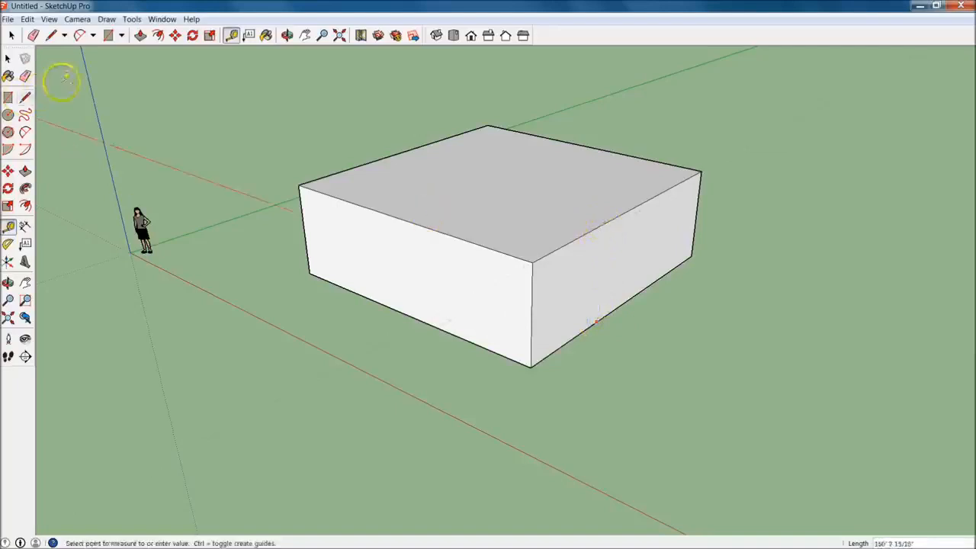
left_click(26, 96)
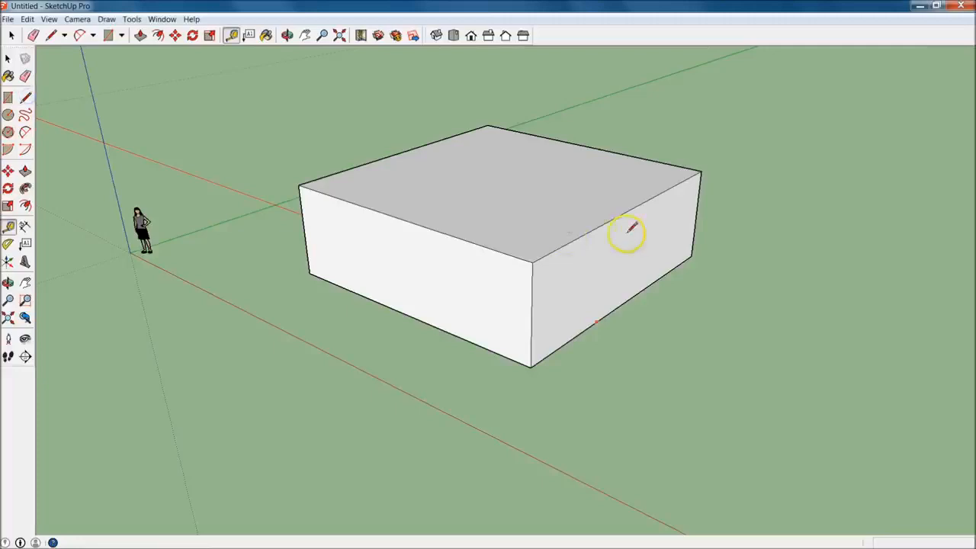
key("space")
left_click(25, 96)
left_click(532, 365)
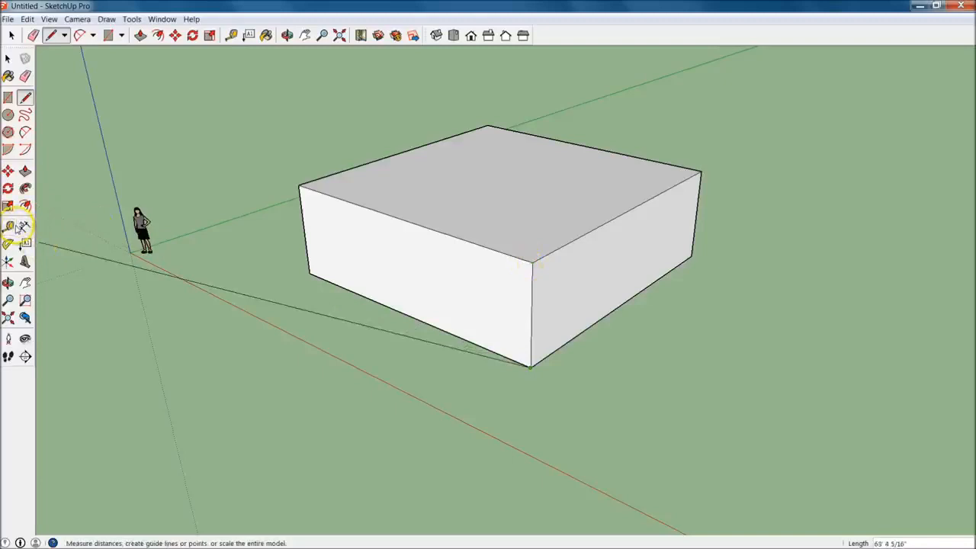
- Place a Tape Measure guide line along the box's upper side edge, 10' above the parallel bottom edge
left_click(11, 226)
left_click(580, 332)
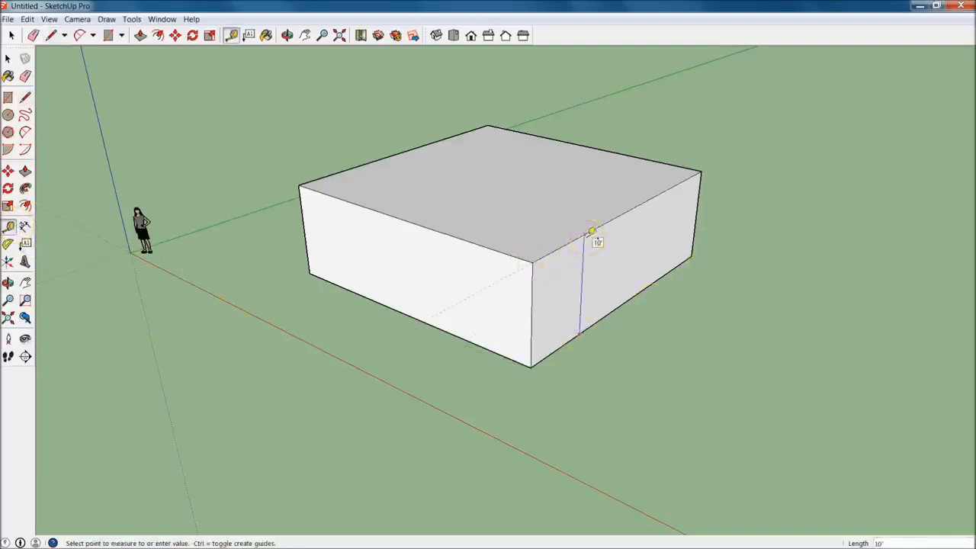
left_click(591, 230)
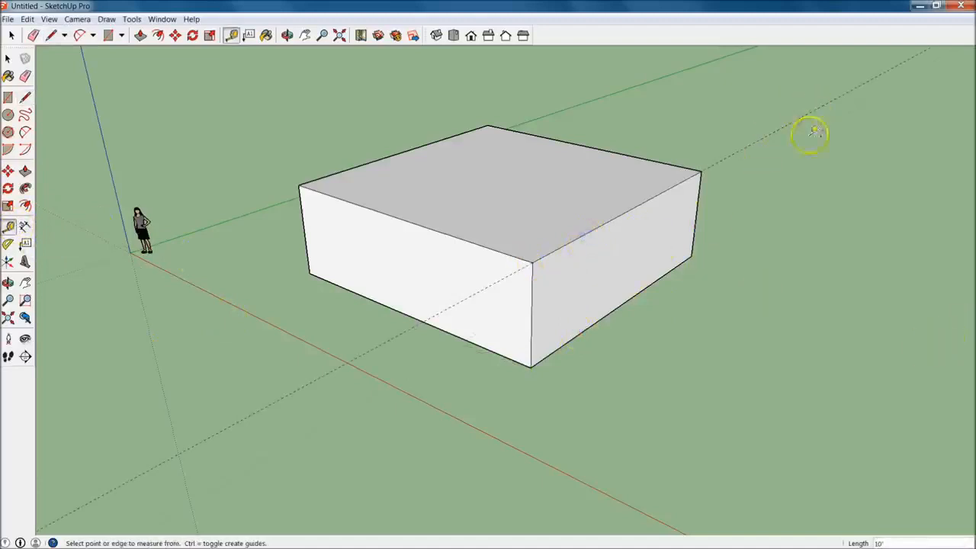
- Draw a short edge extending the box's bottom side edge past its rear corner, and try a vertical line from its end to the guide
key("l")
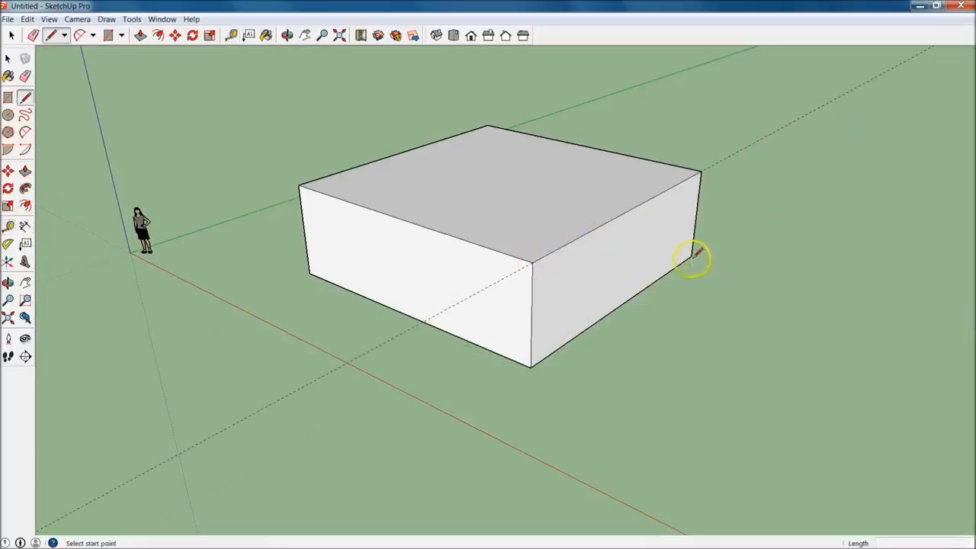
scroll(690, 259, "down", 1)
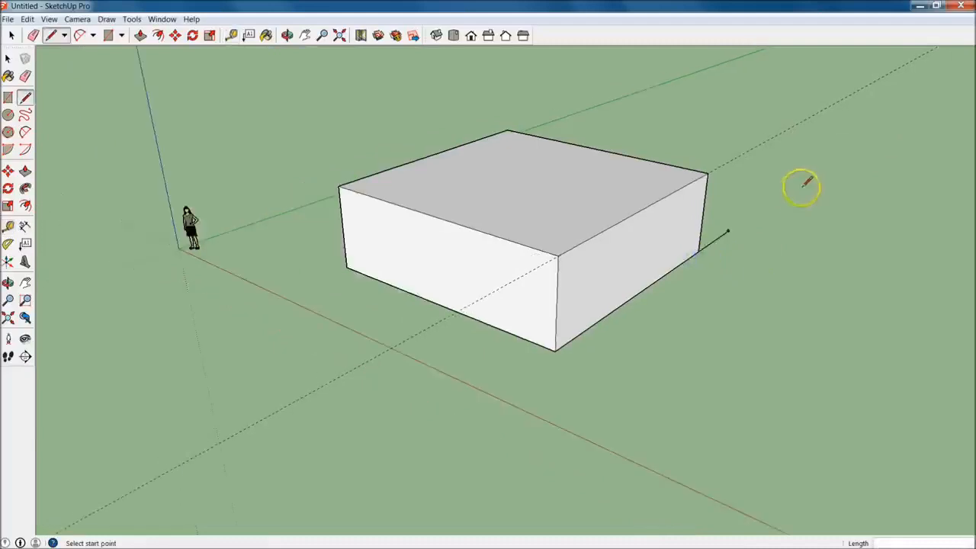
left_click(728, 230)
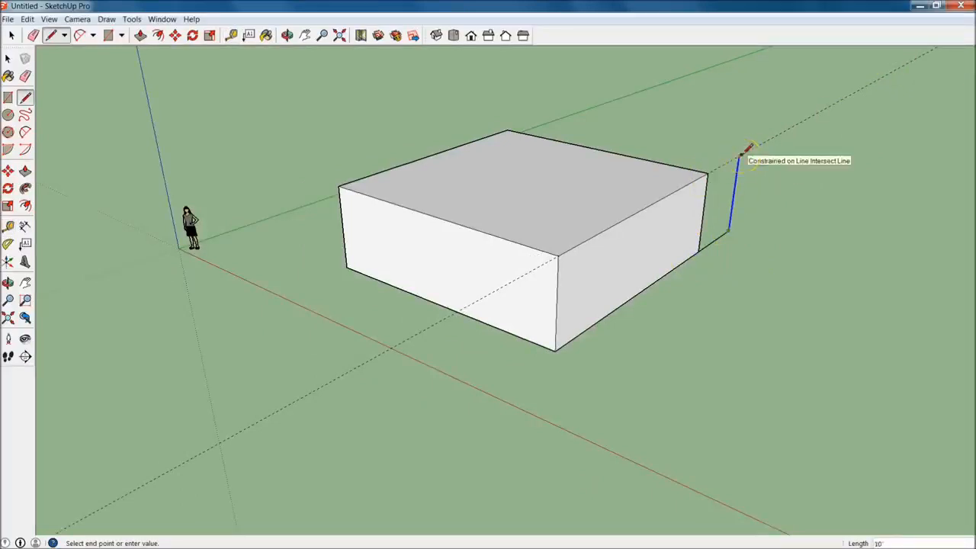
scroll(749, 149, "down", 5)
middle_click_drag(747, 190, 785, 160)
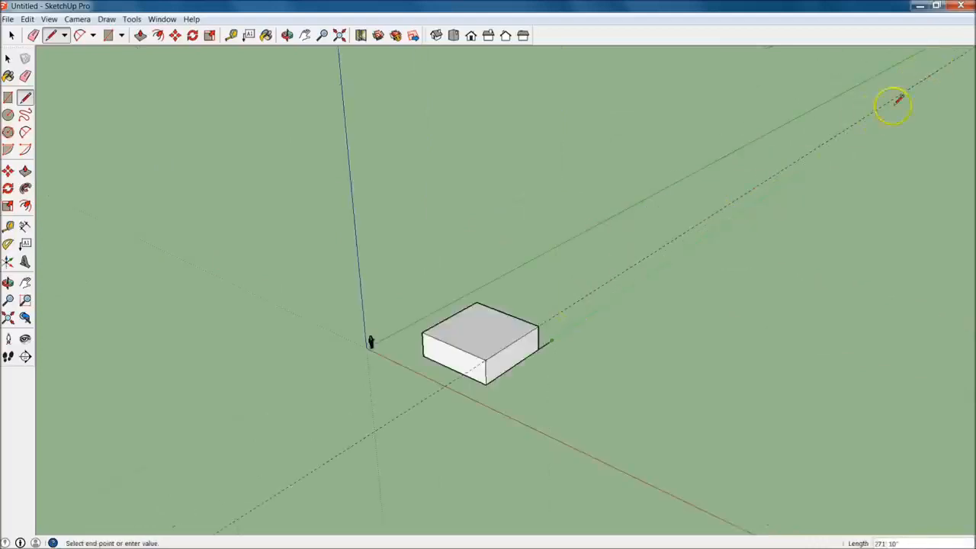
key("Escape")
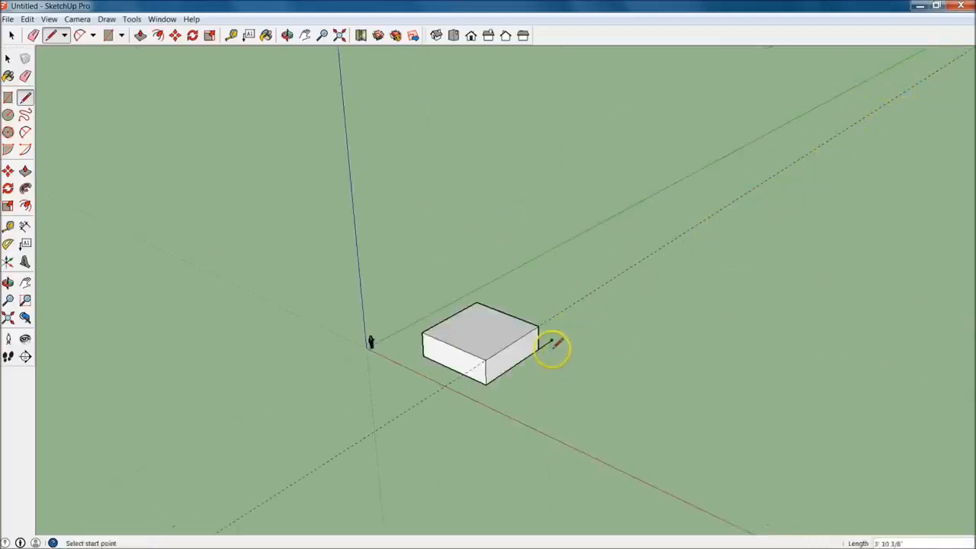
- Delete the short edge extending from the box's bottom corner and the dashed guide line along its upper edge
scroll(552, 345, "up", 3)
key("space")
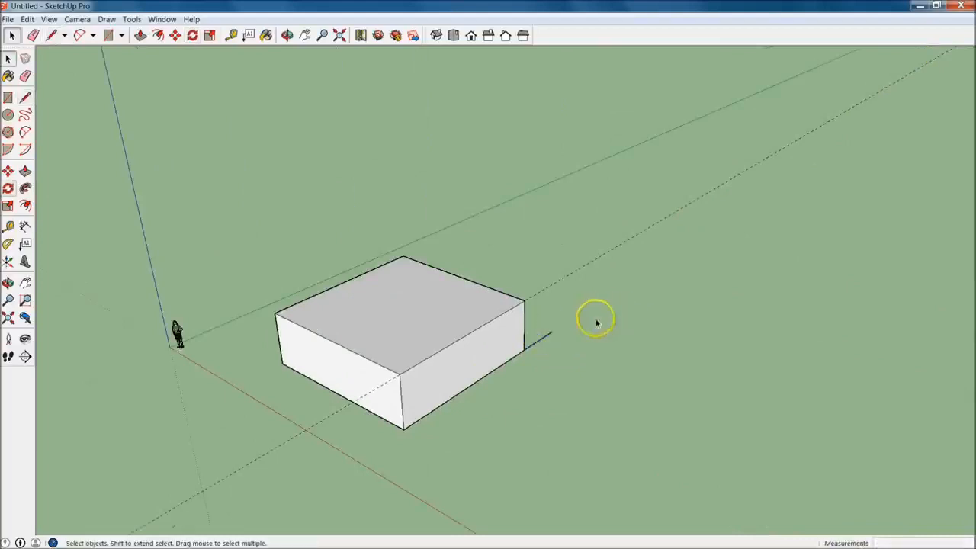
left_click(536, 343)
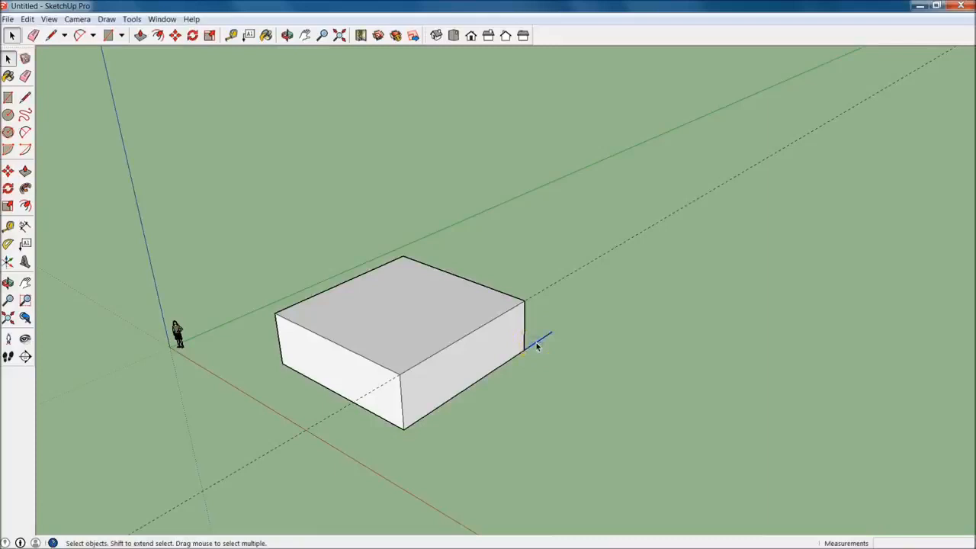
key("Delete")
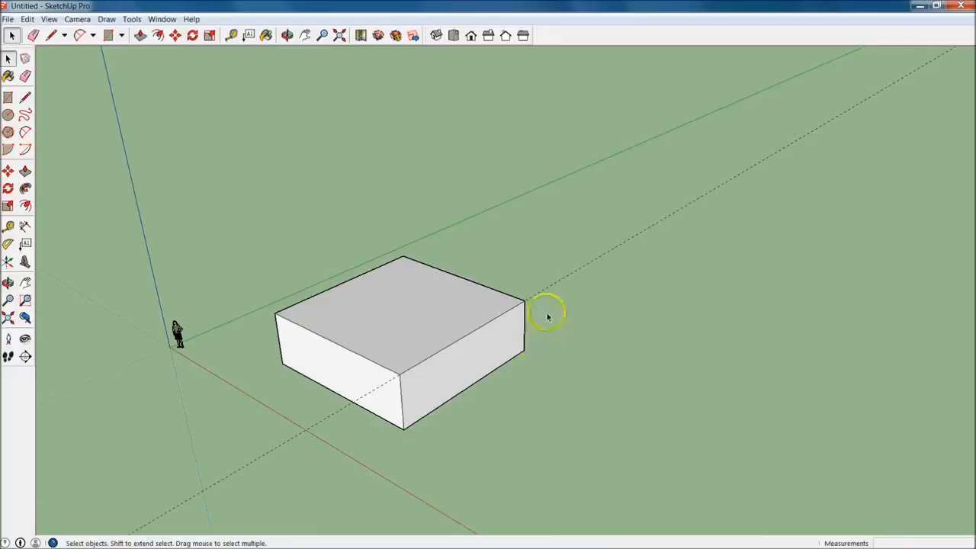
left_click(549, 289)
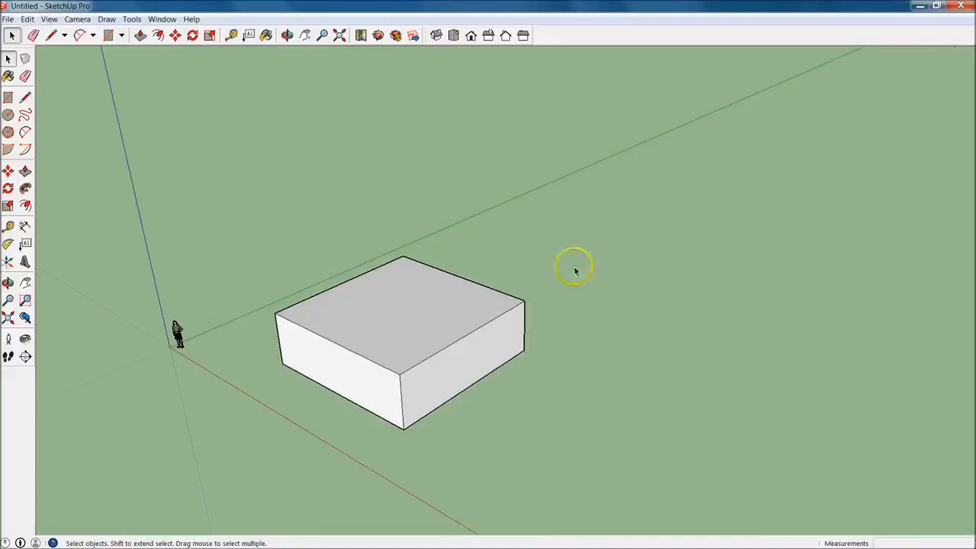
- Draw a rectangle on the ground beside the box, near the red axis, and set its dimensions to 10' by 10'
mouse_move(423, 324)
middle_mouse_down()
mouse_move(712, 414)
mouse_move(655, 389)
middle_mouse_up()
key("l")
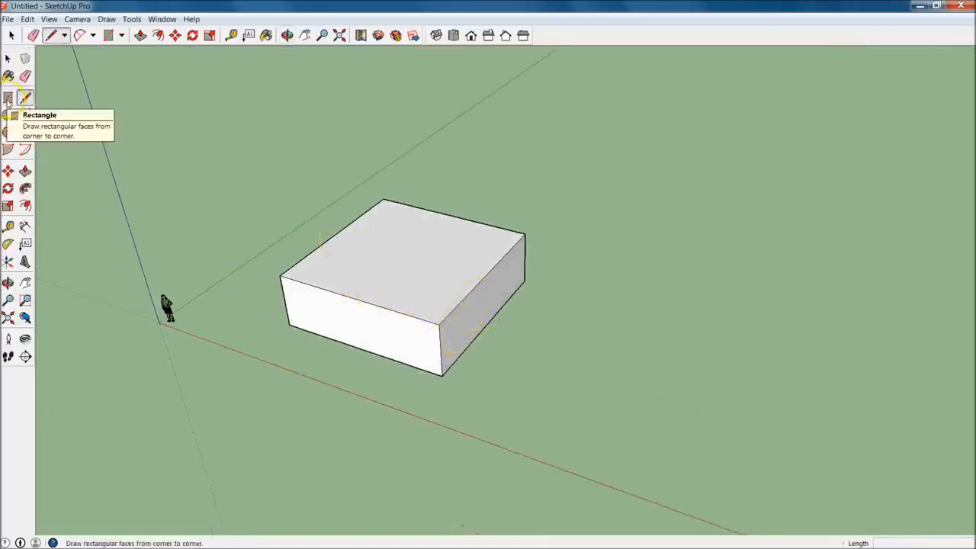
left_click(9, 98)
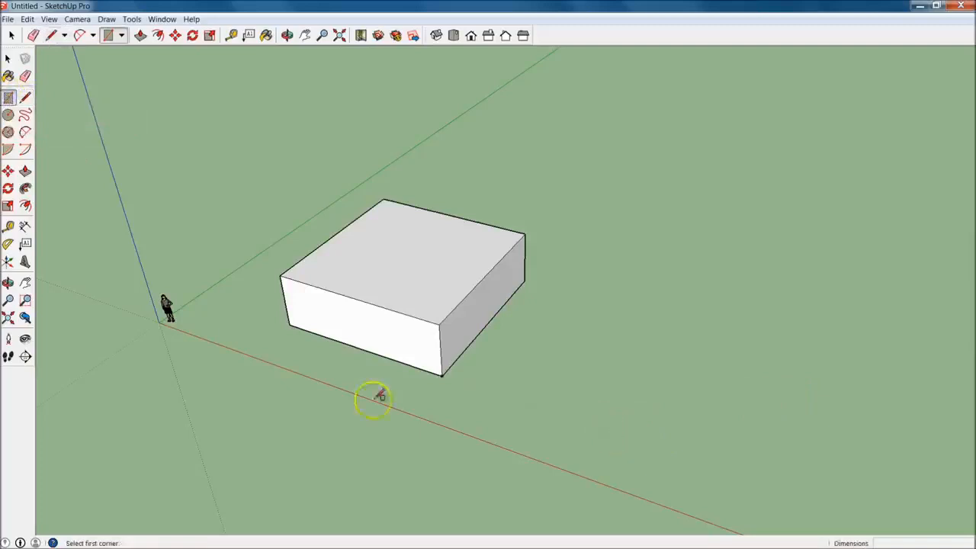
left_click(609, 432)
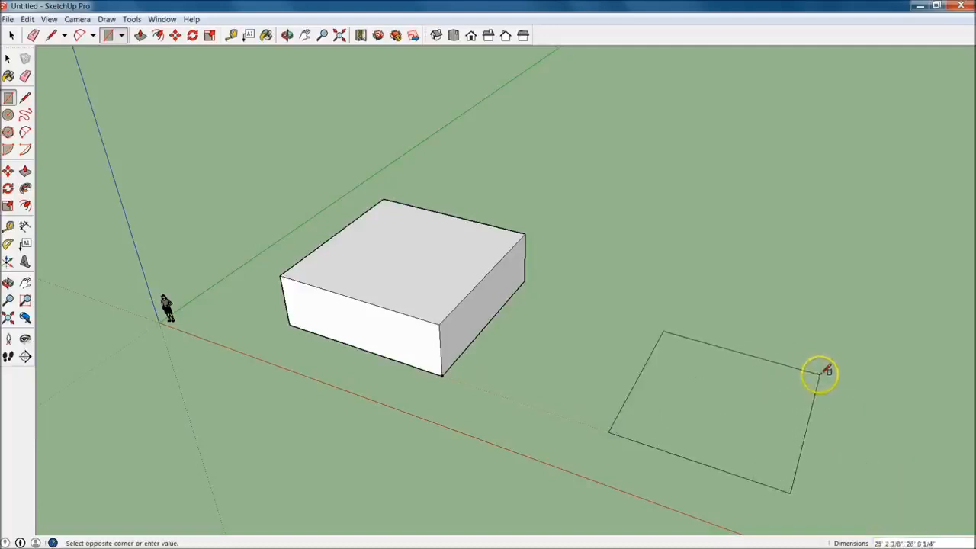
left_click(820, 373)
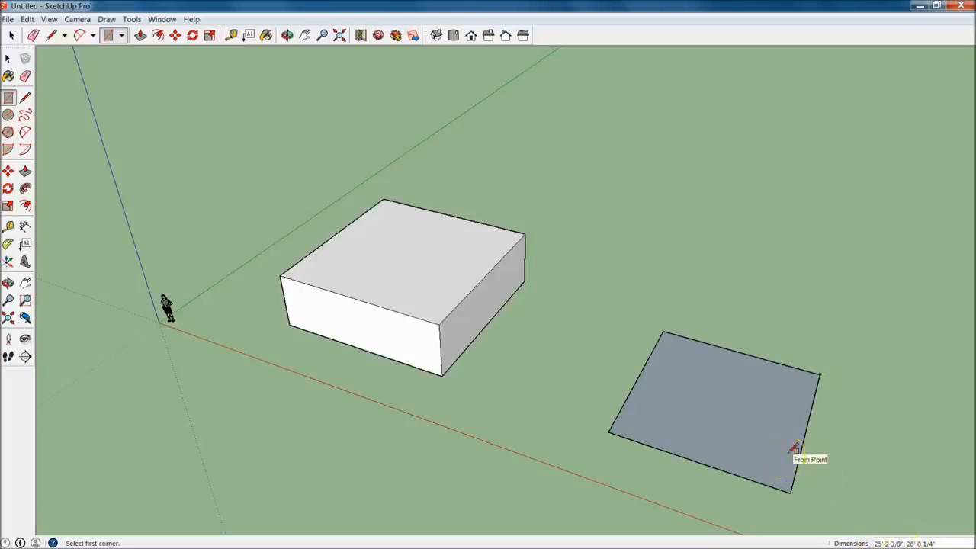
type("10")
type(", 10")
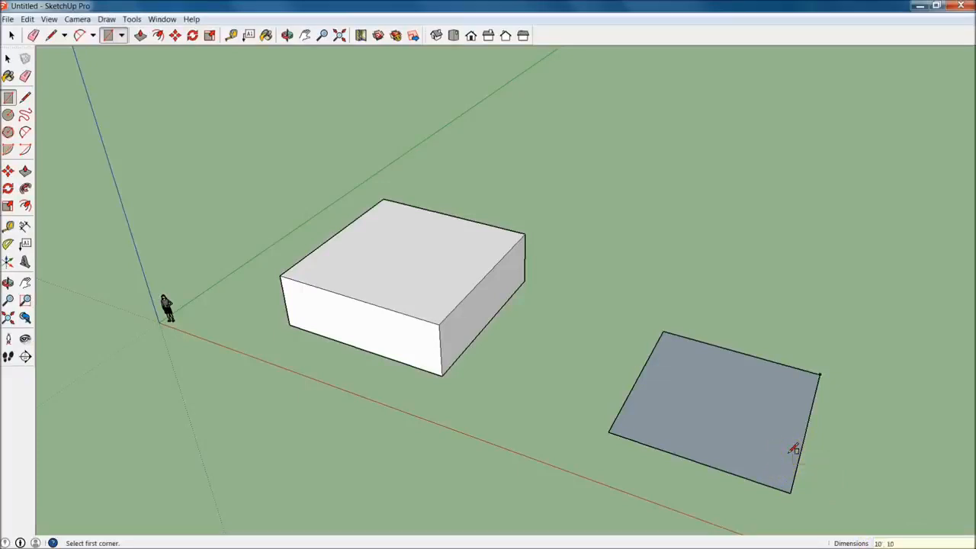
key("Return")
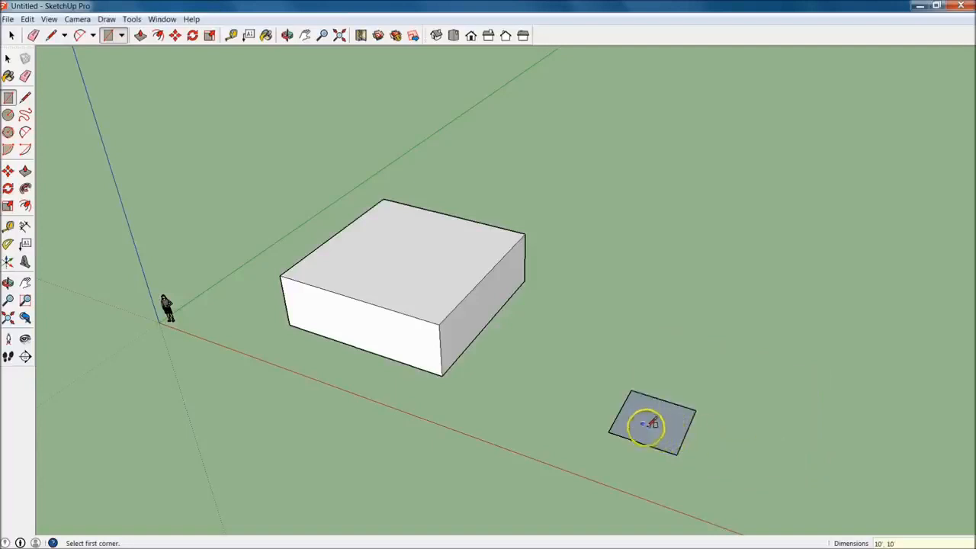
- Check the side lengths of the small square by tracing its front and side edges with the Line tool
key("l")
left_click(608, 432)
left_click(677, 455)
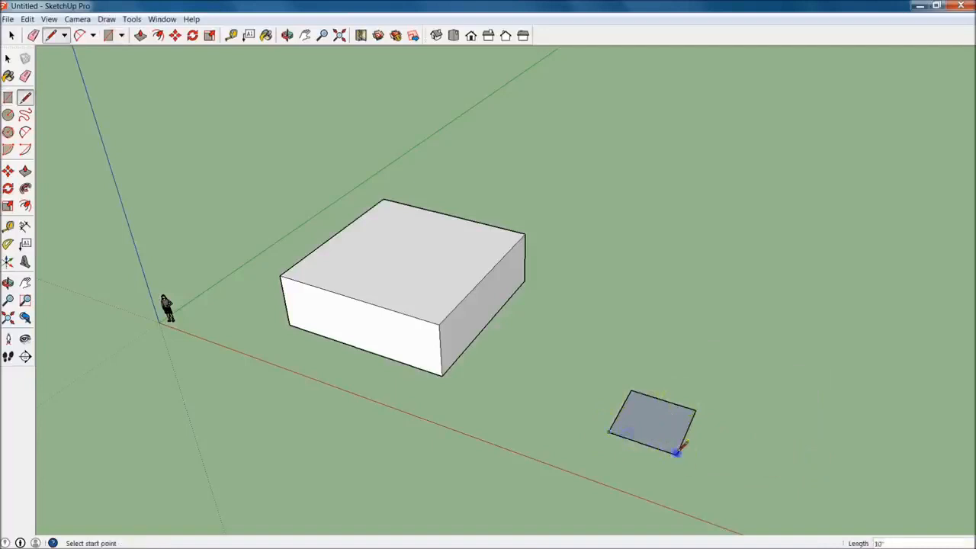
left_click(696, 412)
left_click(676, 454)
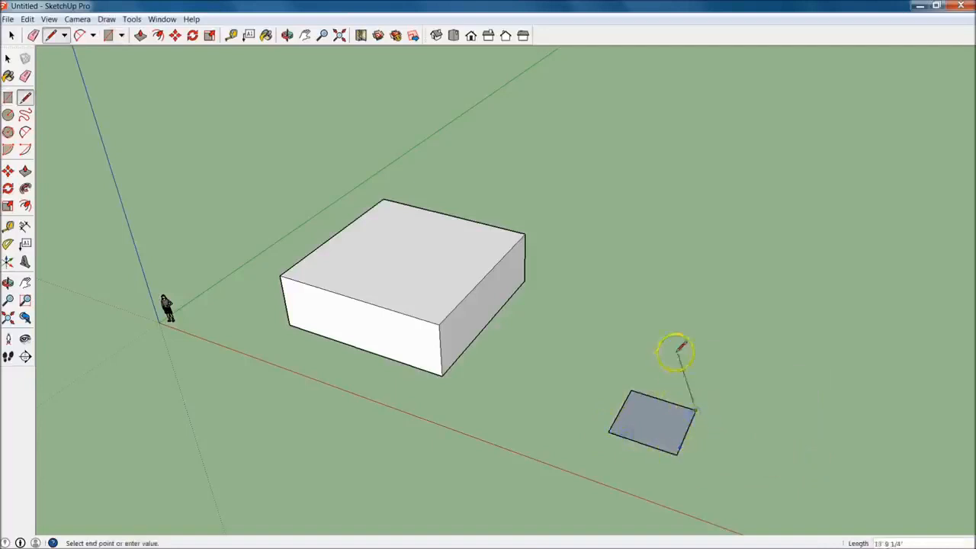
middle_click_drag(755, 457, 649, 388)
key("p")
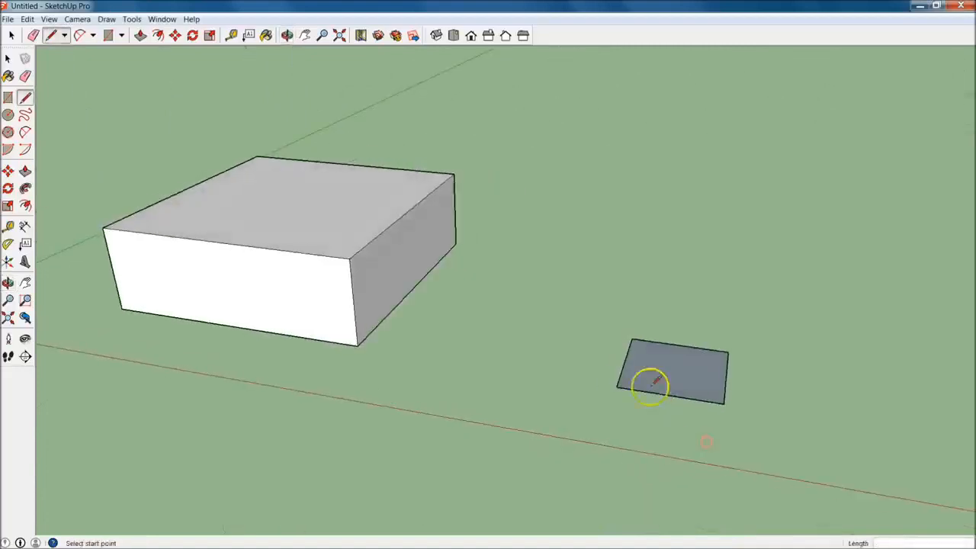
left_click(689, 373)
key("Escape")
key("space")
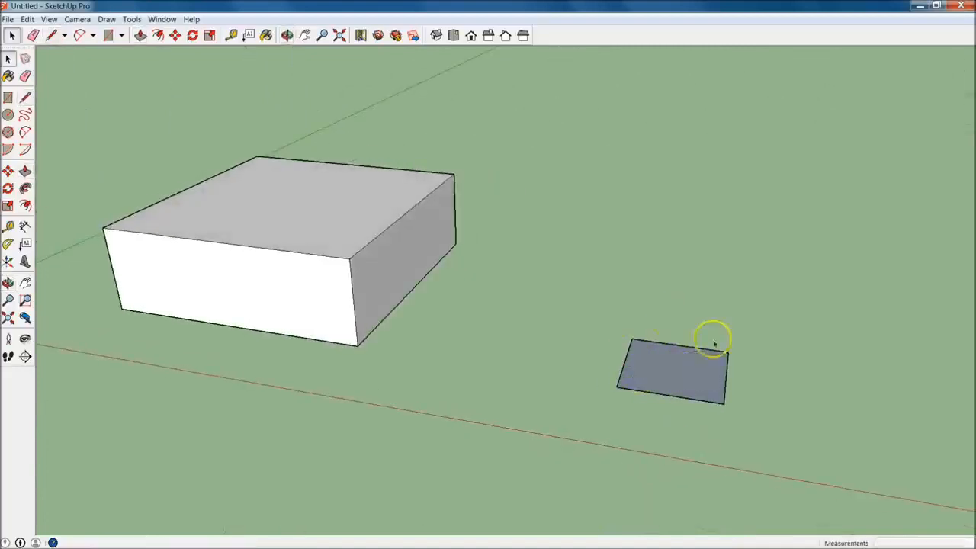
- Push/Pull the small square face upward into a cube and set its height to 10'
left_click(25, 171)
left_click(26, 173)
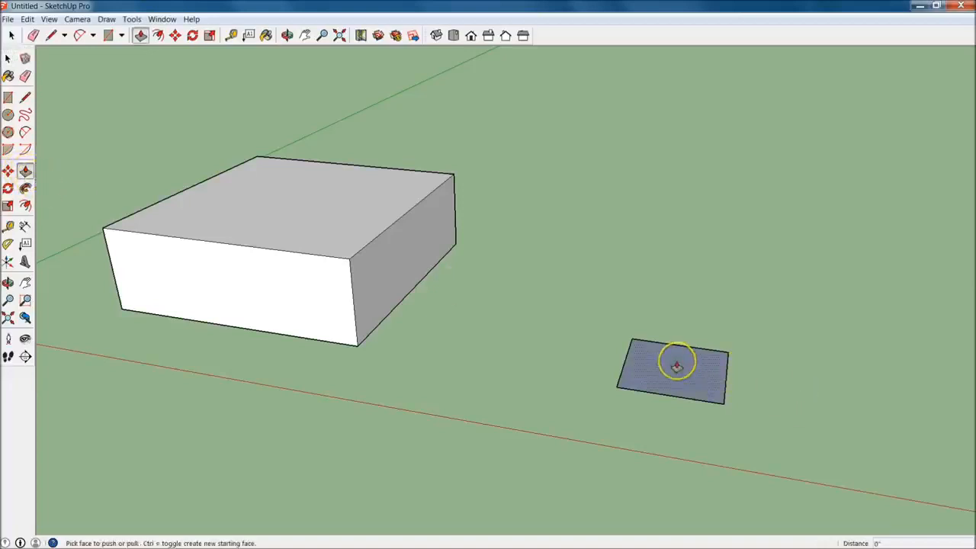
left_click_drag(677, 366, 681, 310)
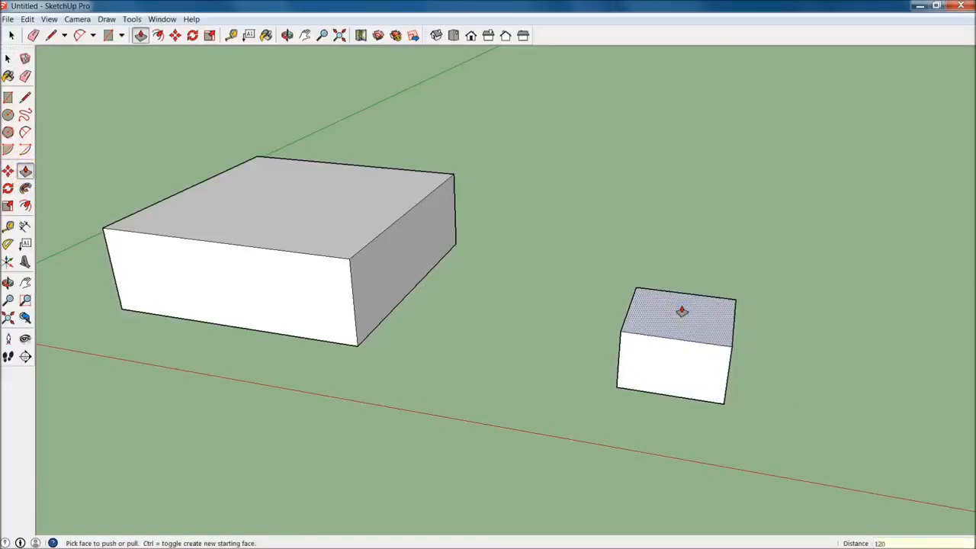
key("Return")
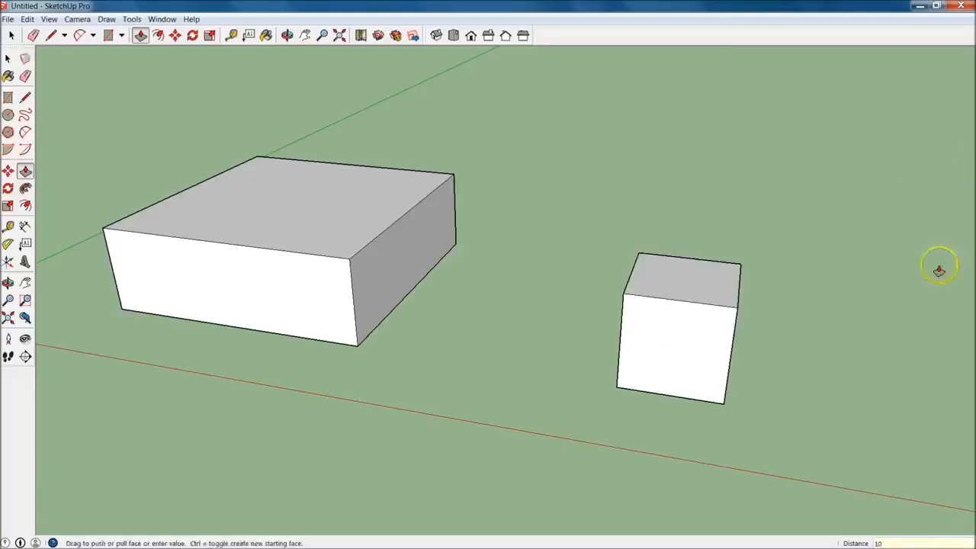
- Select the entire large box with a left-to-right selection window, and clear the selection
middle_click_drag(767, 303, 556, 305)
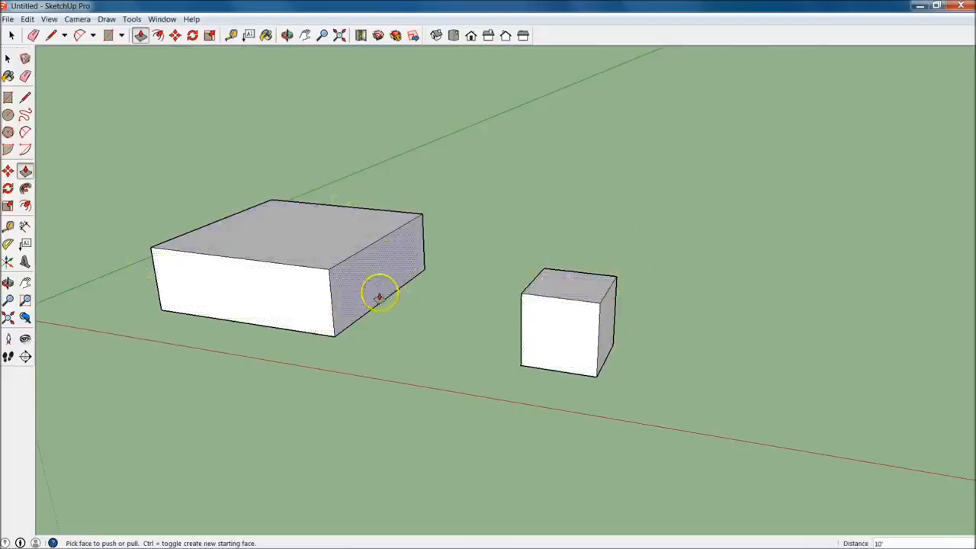
left_click(7, 59)
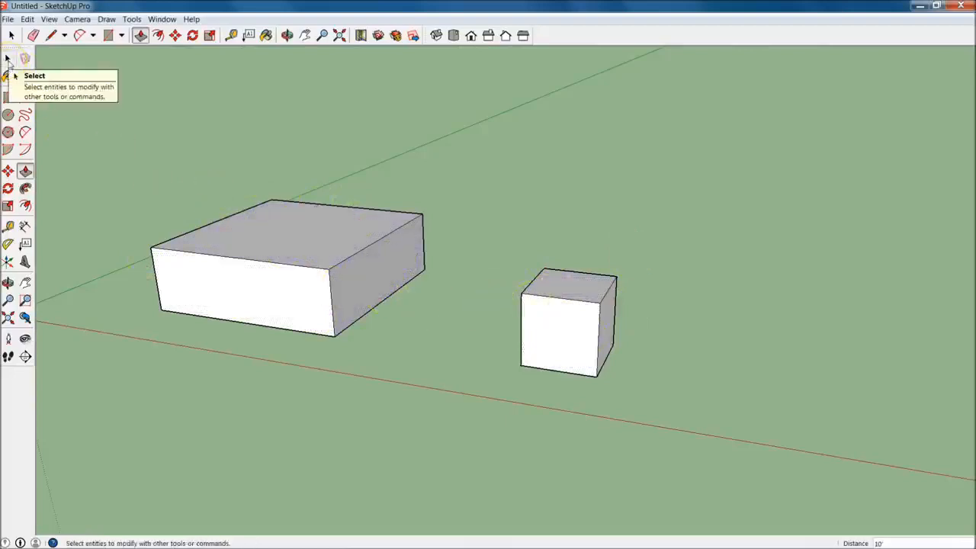
left_click(7, 59)
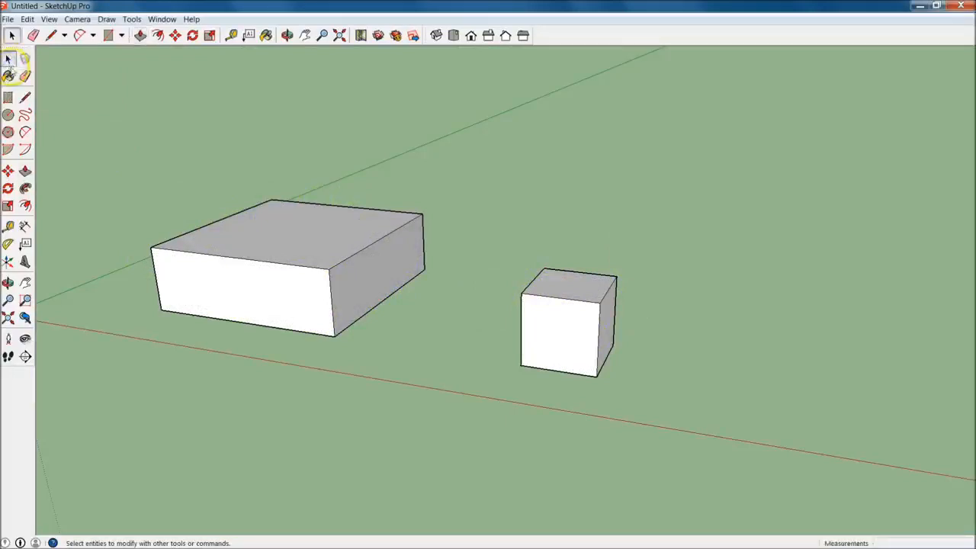
left_click_drag(88, 101, 470, 386)
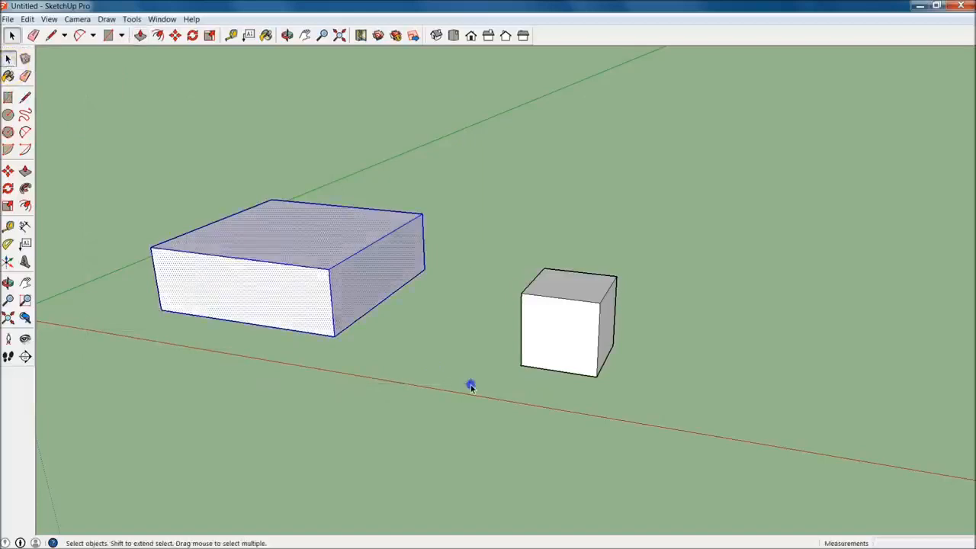
middle_click_drag(396, 389, 447, 371)
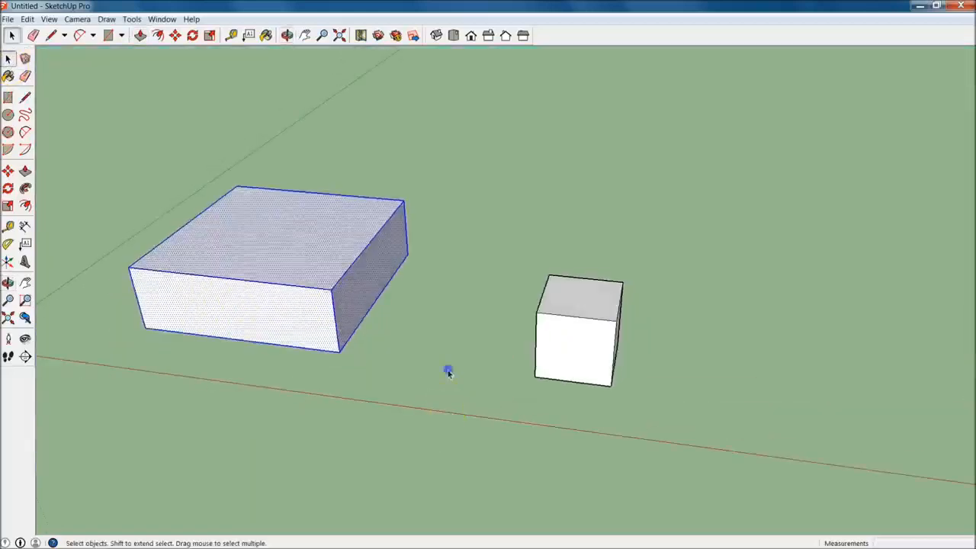
left_click(336, 316)
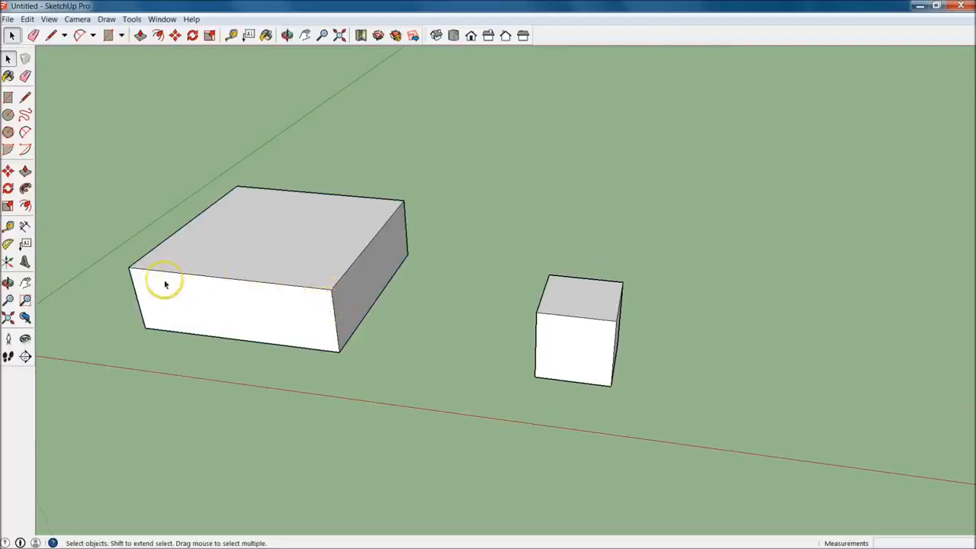
- Try partial selections on the large box, using left-to-right windows around its edges and right-to-left crossing windows over its faces
left_click_drag(81, 157, 187, 419)
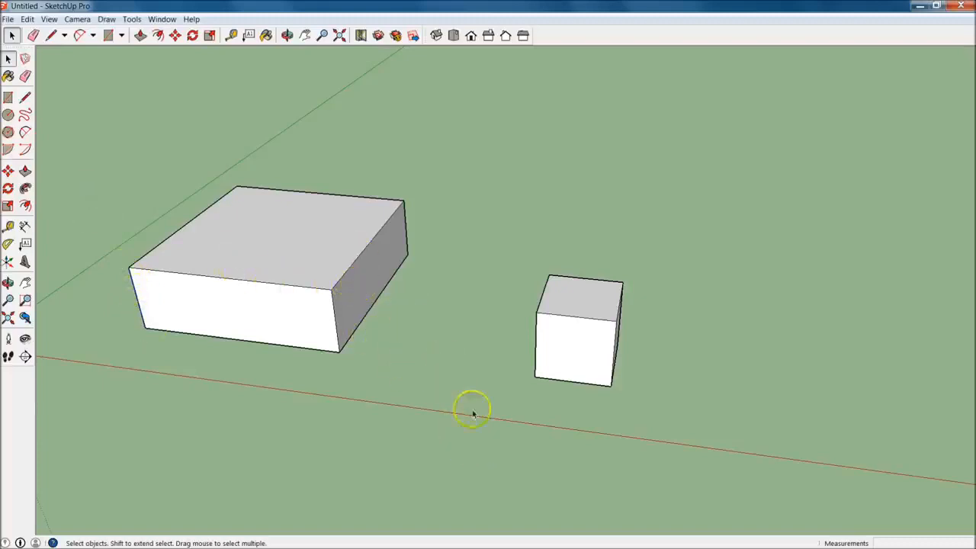
left_click_drag(487, 435, 467, 417)
left_click_drag(257, 144, 257, 145)
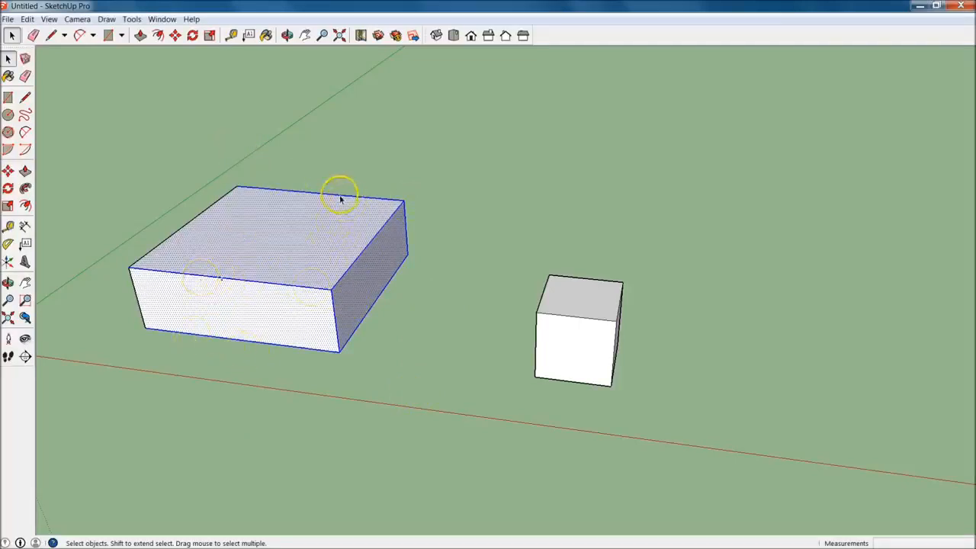
left_click_drag(499, 419, 341, 185)
left_click_drag(233, 350, 288, 421)
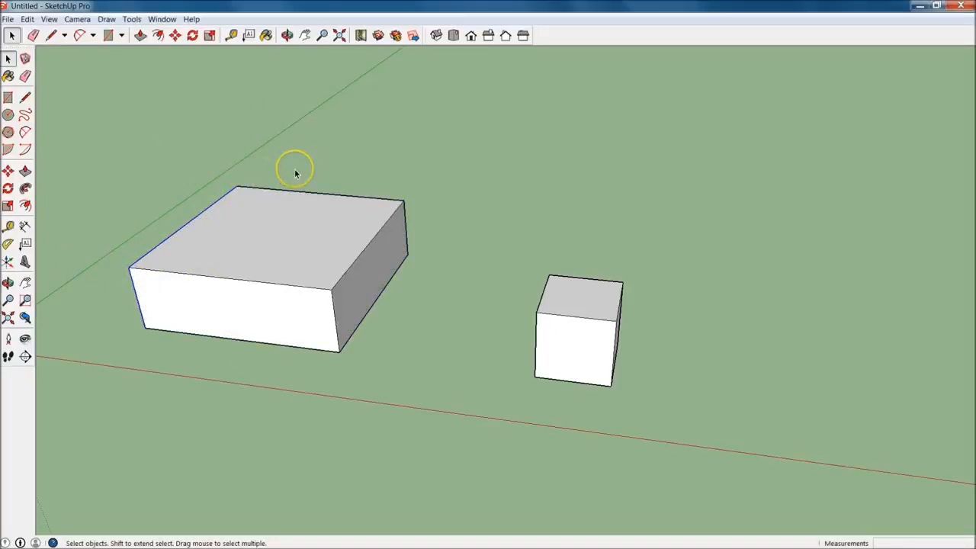
- Select all faces and edges of the large box with a selection window and delete it
left_click_drag(93, 114, 467, 427)
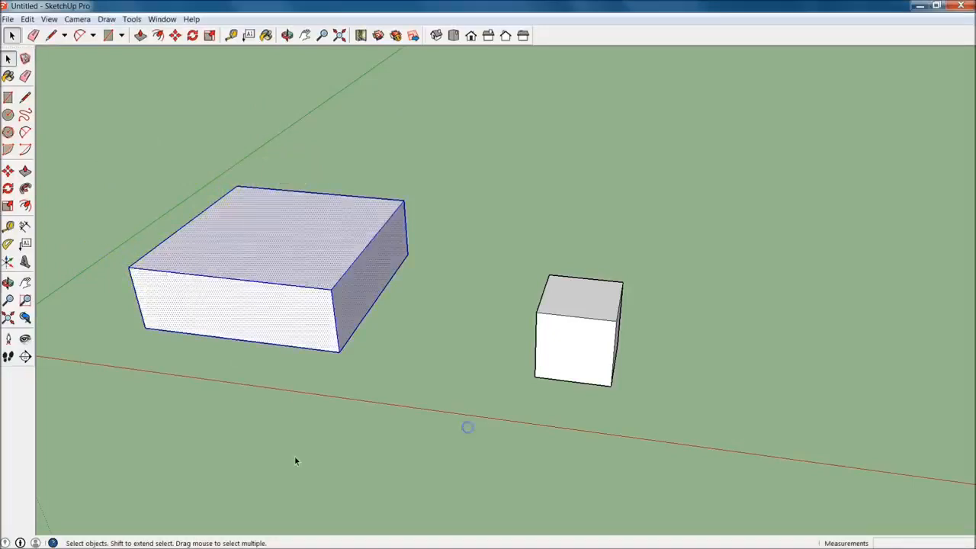
left_click(466, 157)
left_click_drag(93, 114, 453, 405)
key("Delete")
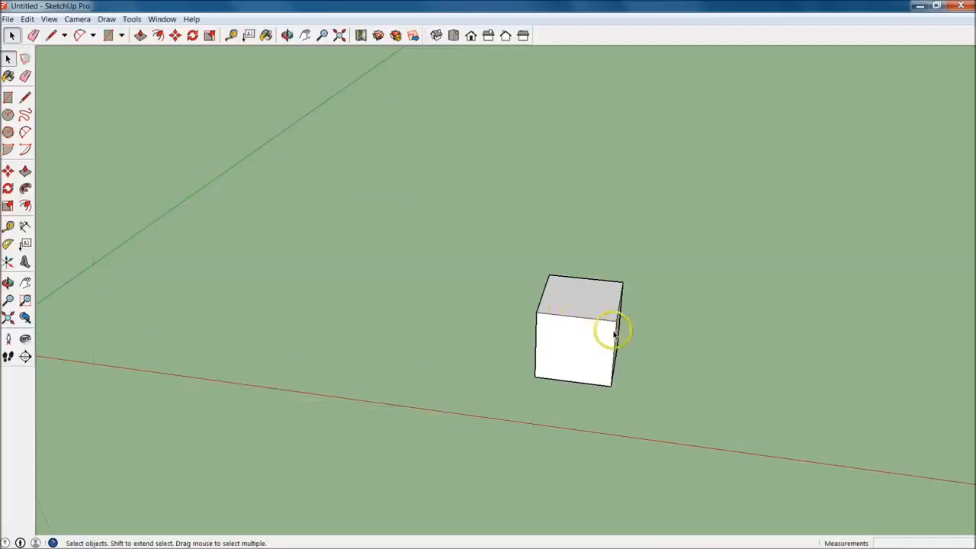
- In the front view, draw a 5' vertical line up from the midpoint of the cube's top edge, and connect its peak to the upper-left corner
scroll(620, 333, "up", 2)
middle_click_drag(603, 386, 597, 329)
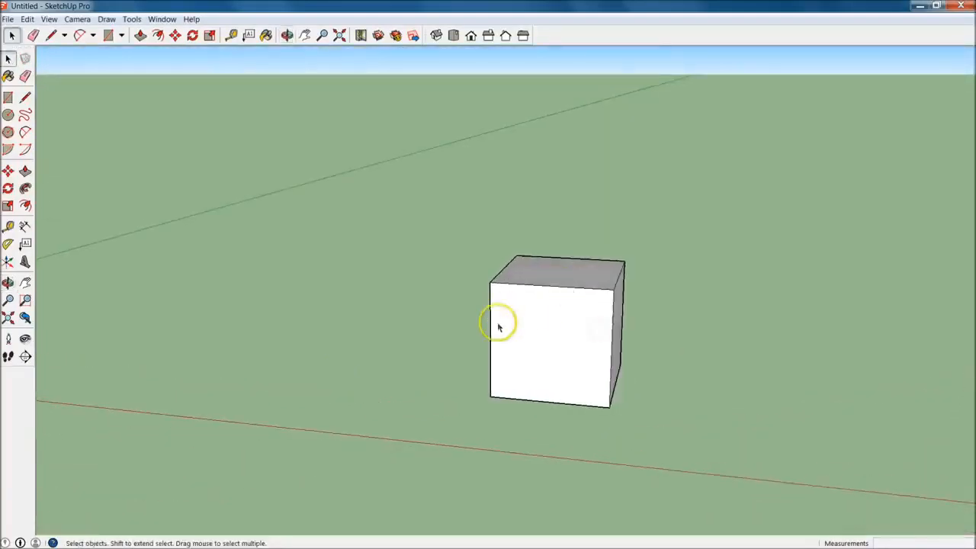
key("l")
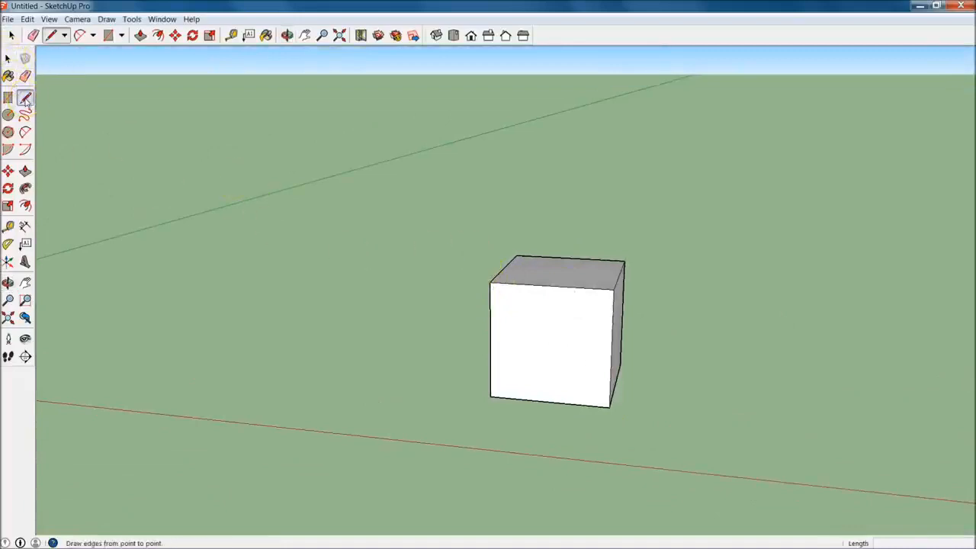
middle_click_drag(544, 344, 668, 295)
scroll(542, 278, "up", 2)
middle_click_drag(634, 360, 668, 339)
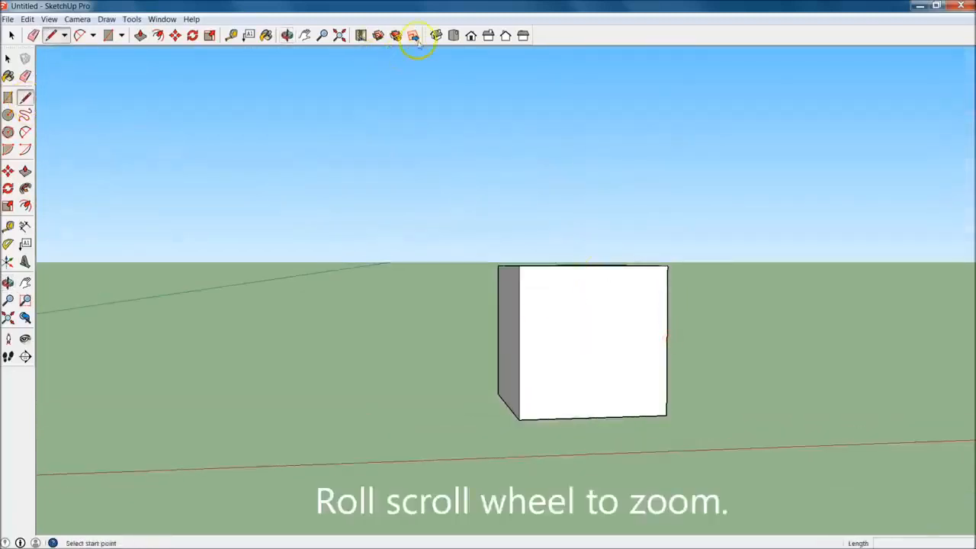
left_click(471, 36)
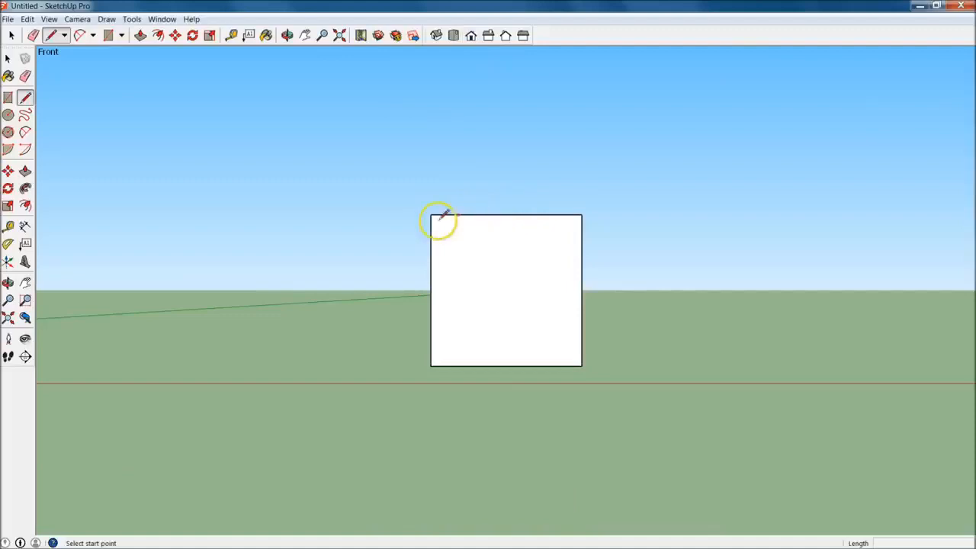
left_click(508, 213)
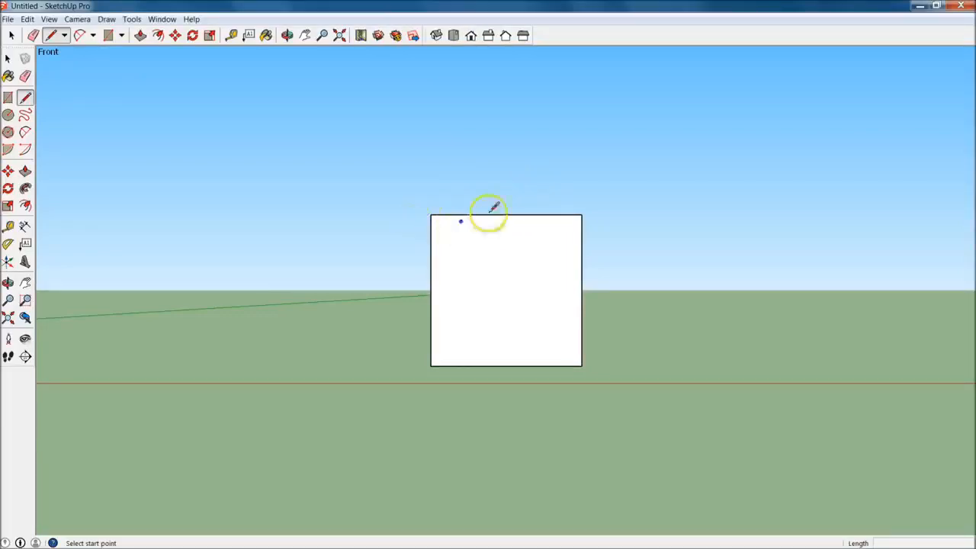
left_click(507, 214)
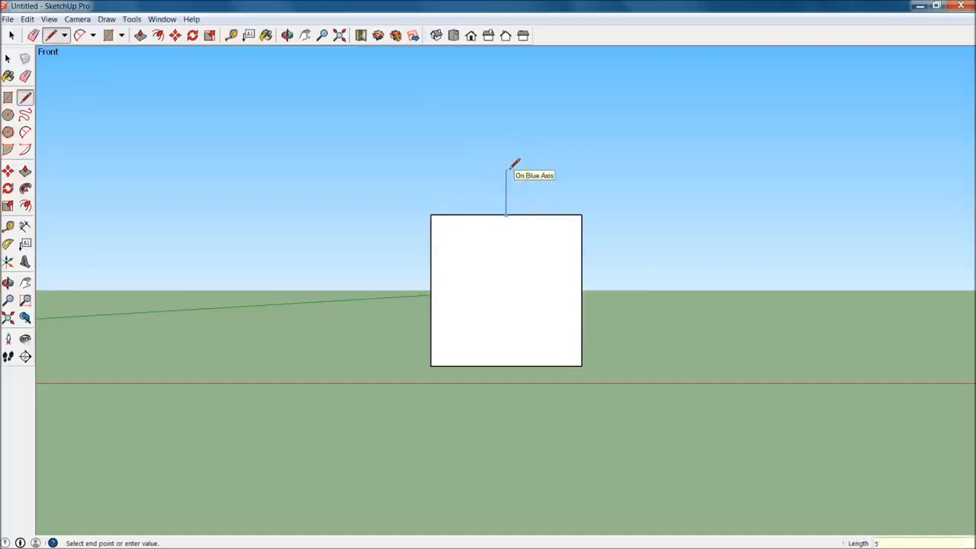
left_click(504, 141)
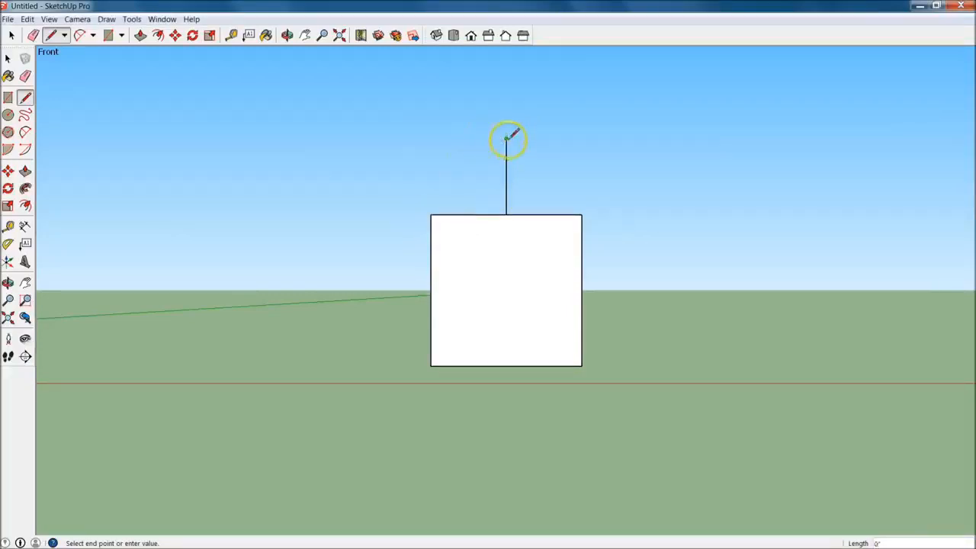
left_click(431, 215)
left_click(431, 214)
left_click(506, 141)
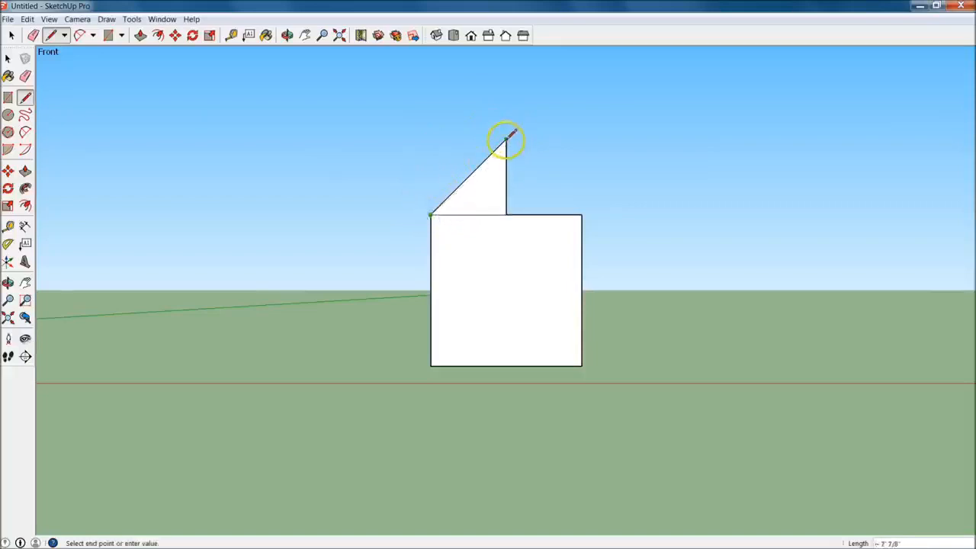
left_click(507, 215)
left_click(507, 214)
left_click(506, 140)
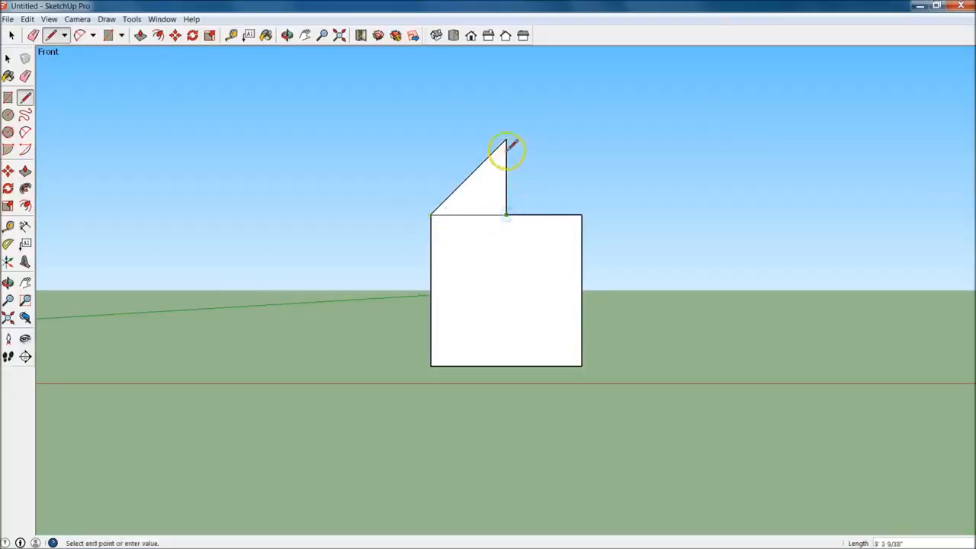
key("Escape")
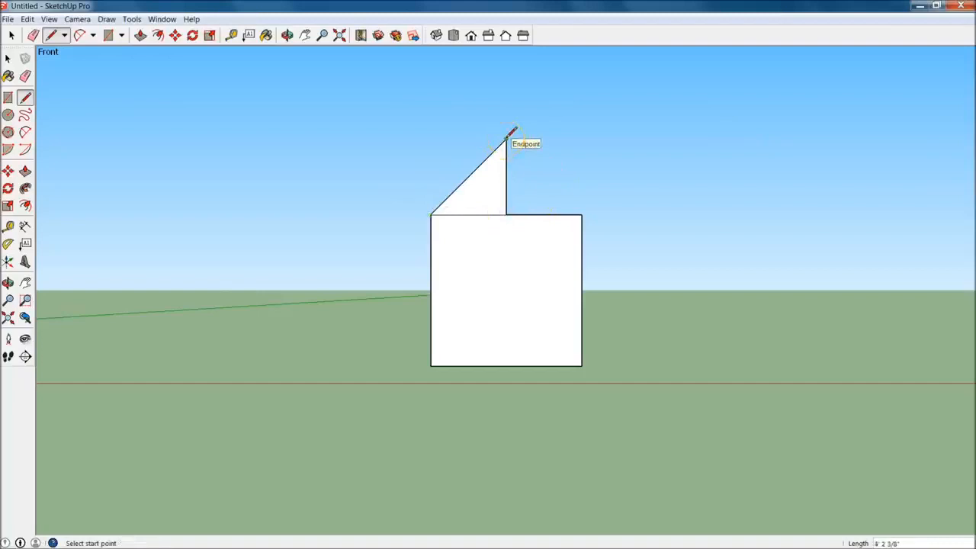
- Draw a sloped line from the gable's peak to the upper-right corner of the cube's front face
left_click(506, 140)
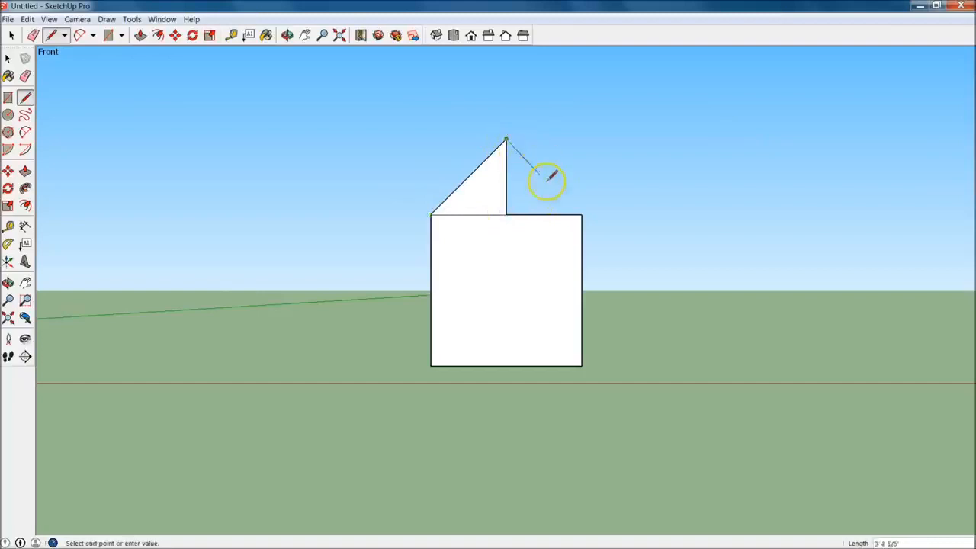
left_click(582, 215)
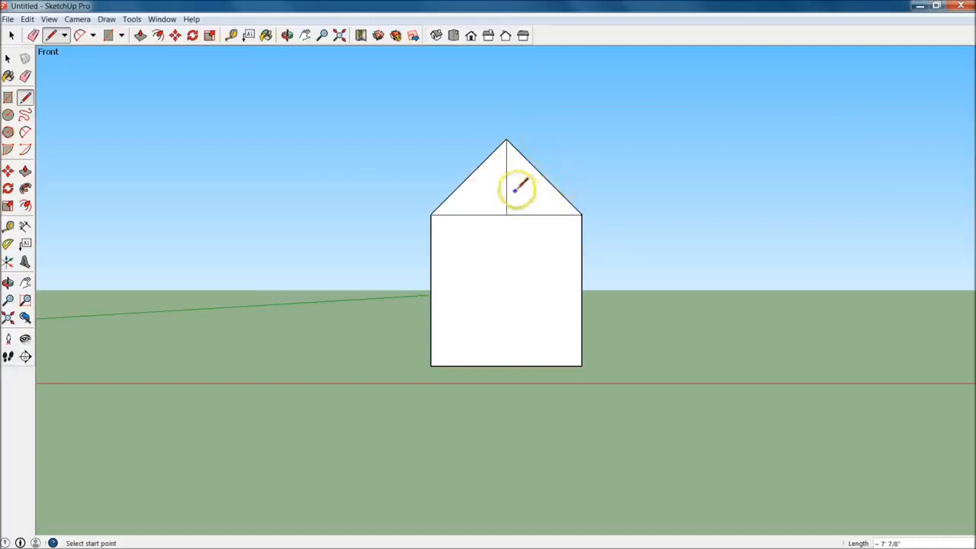
- Try to Push/Pull the right half of the gable triangle back over the cube
mouse_move(572, 186)
middle_mouse_down()
mouse_move(508, 224)
mouse_move(272, 429)
mouse_move(296, 387)
middle_mouse_up()
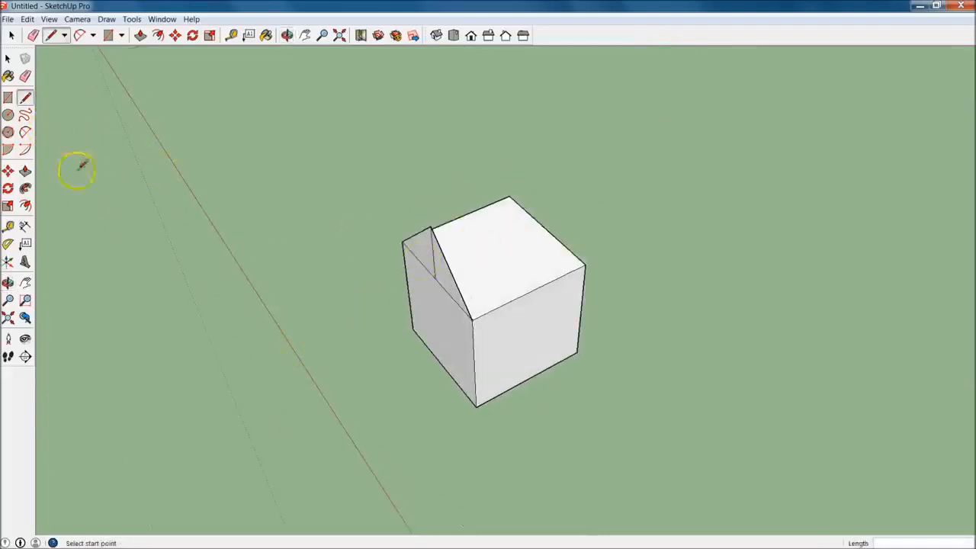
left_click(25, 170)
left_click(450, 266)
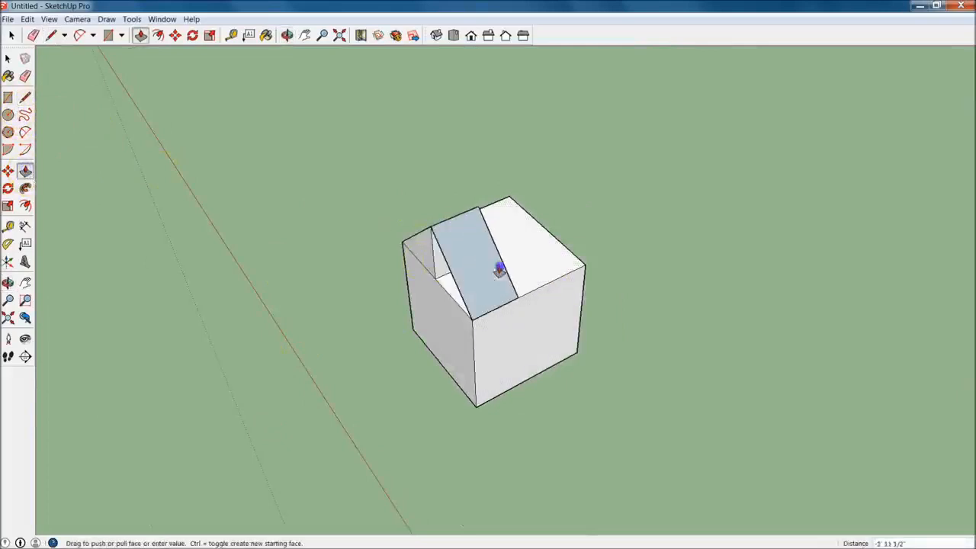
left_click(475, 305)
middle_click_drag(475, 305, 554, 264)
key("Escape")
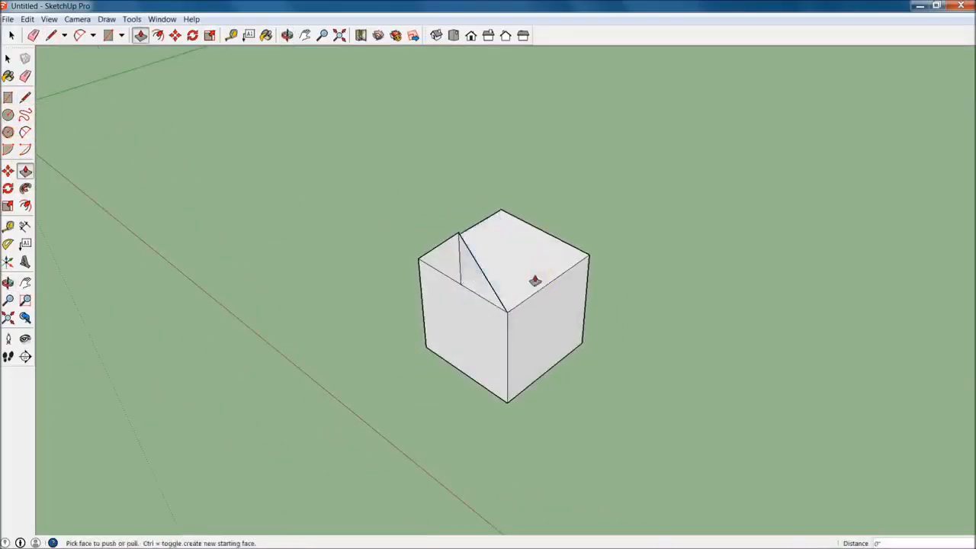
- Erase the vertical line dividing the gable triangle with the Eraser, and undo the erasure
left_click(26, 76)
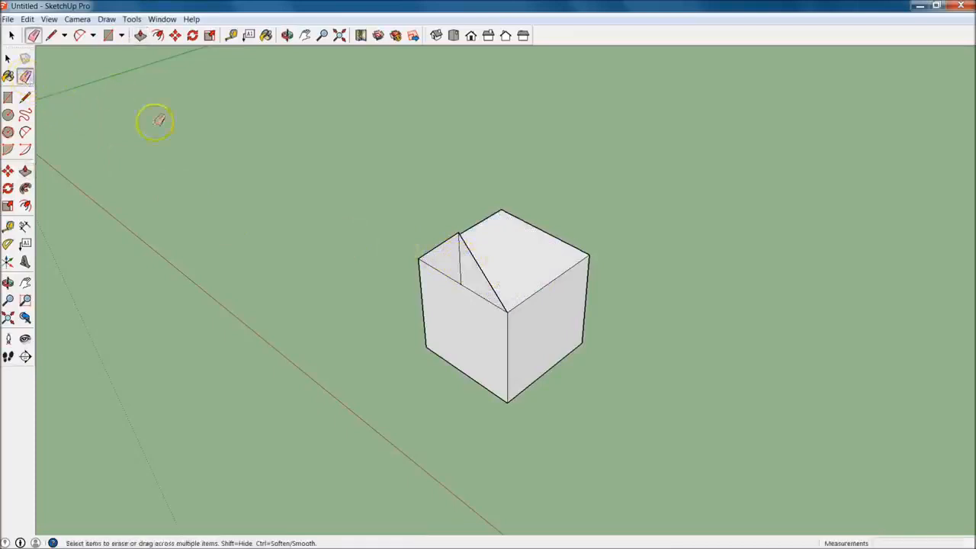
scroll(463, 263, "up", 3)
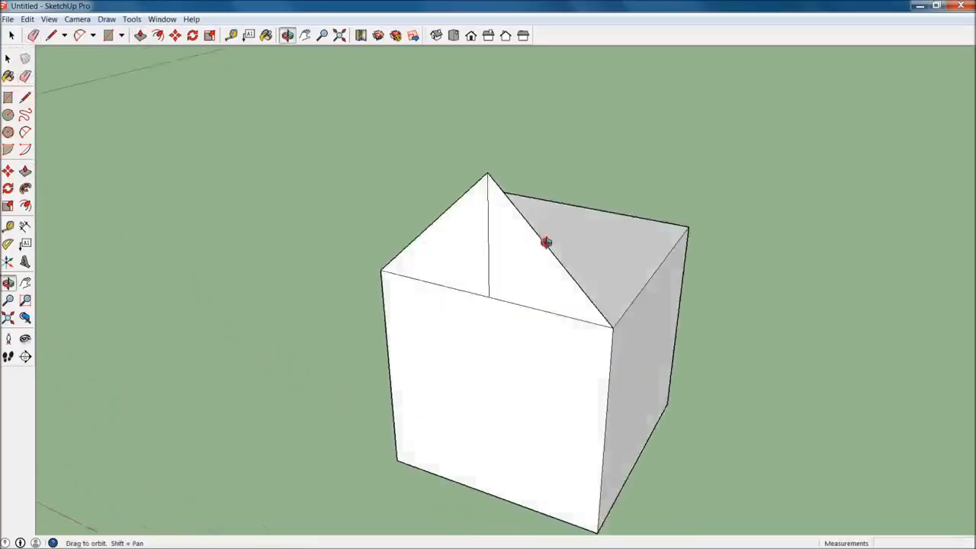
left_click_drag(545, 242, 551, 221)
key("e")
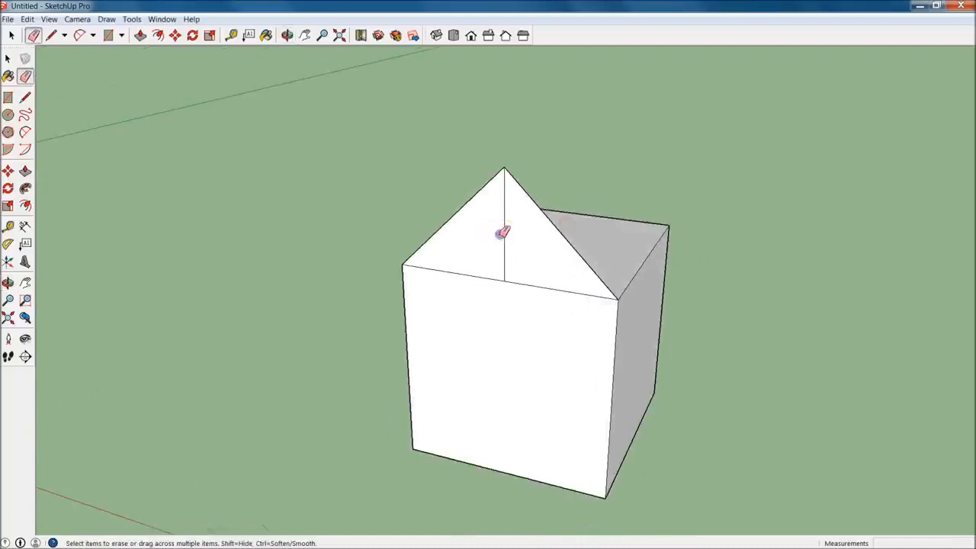
left_click(541, 251)
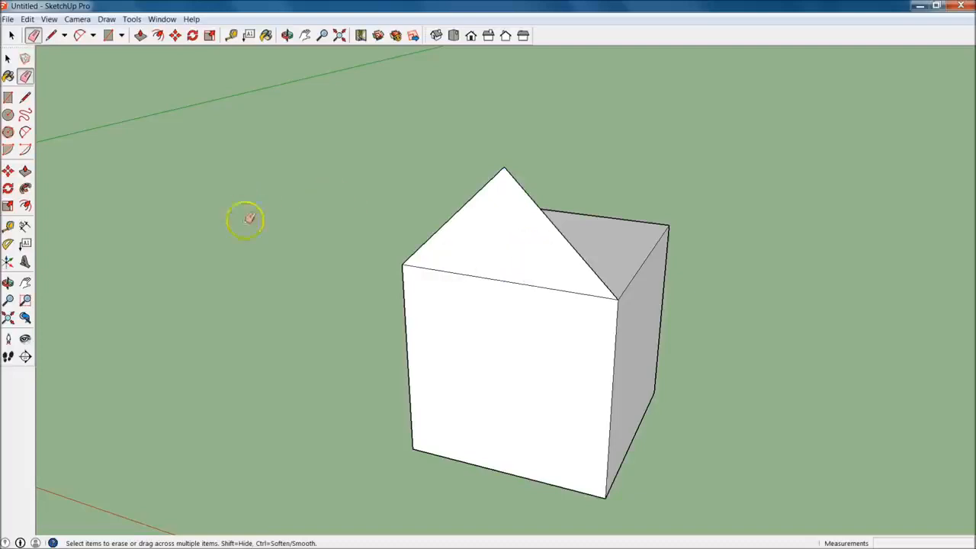
key("ctrl+z")
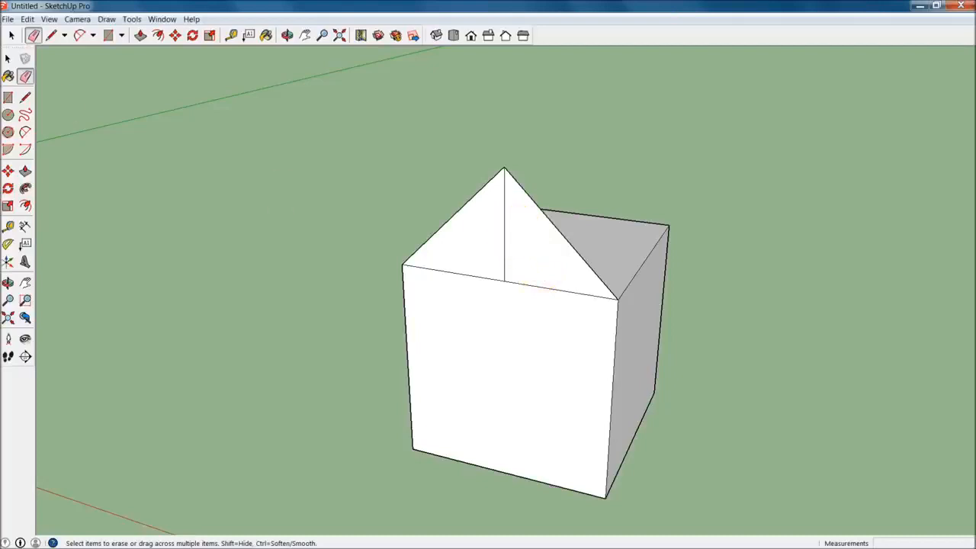
- Select the gable's vertical dividing line and delete it, and undo the deletion
left_click(8, 58)
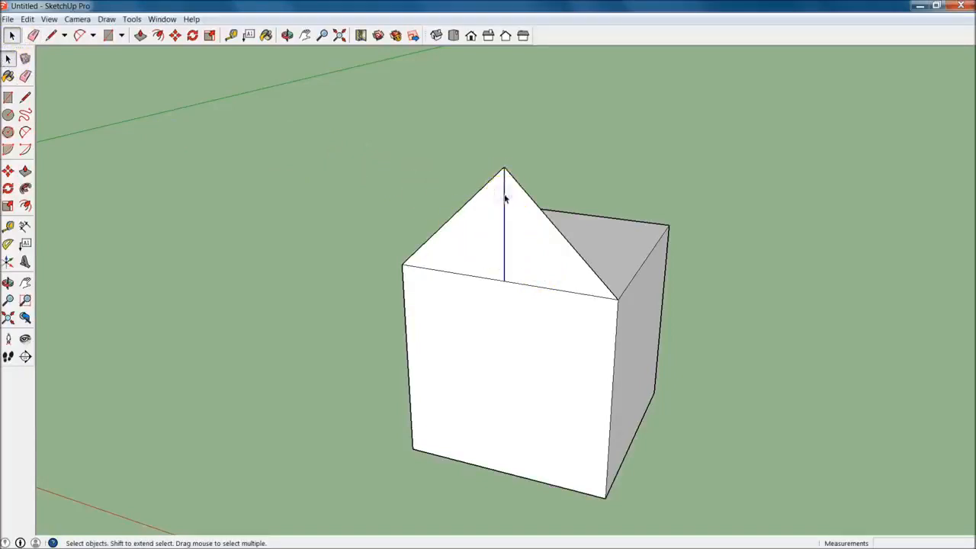
key("Delete")
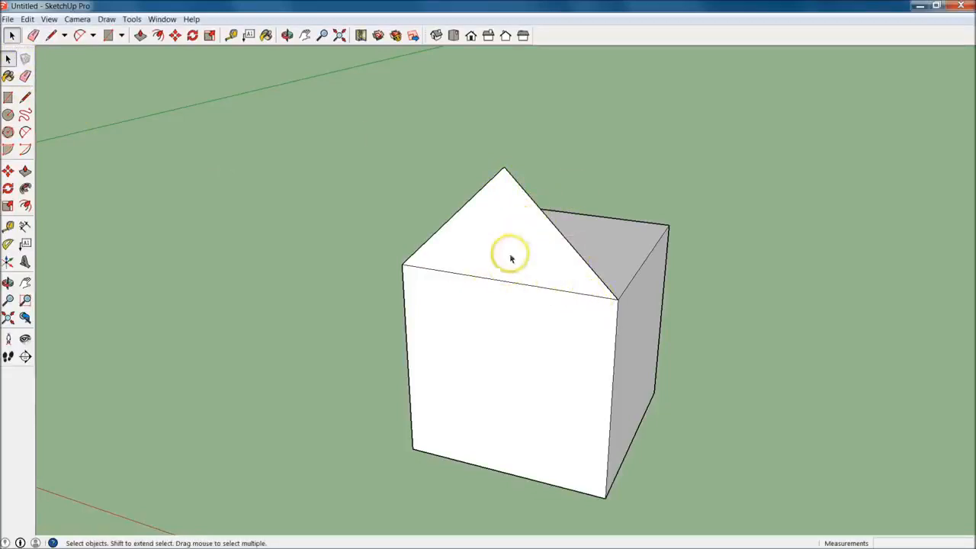
key("ctrl+z")
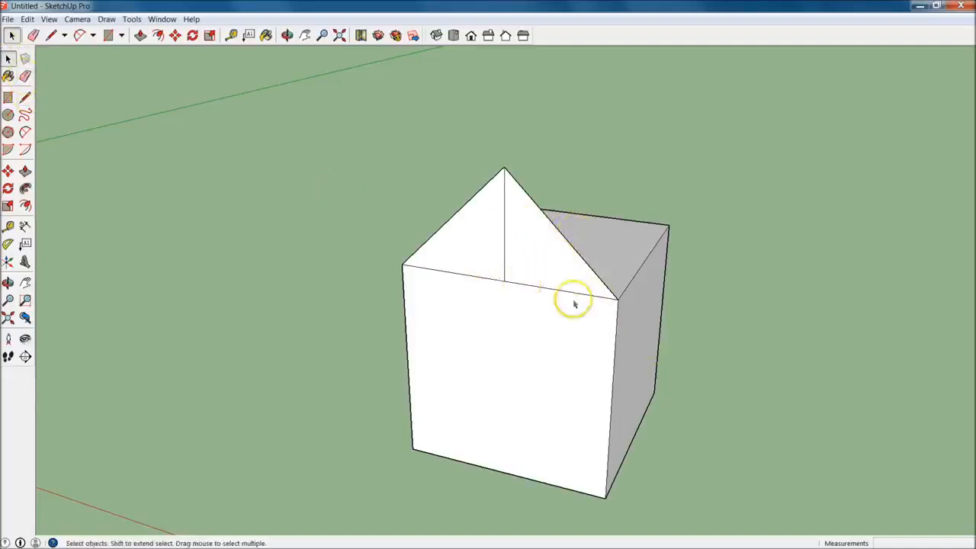
- Try the Eraser on the gable's vertical line and on the cube's rear vertical edge, undoing each erasure
key("e")
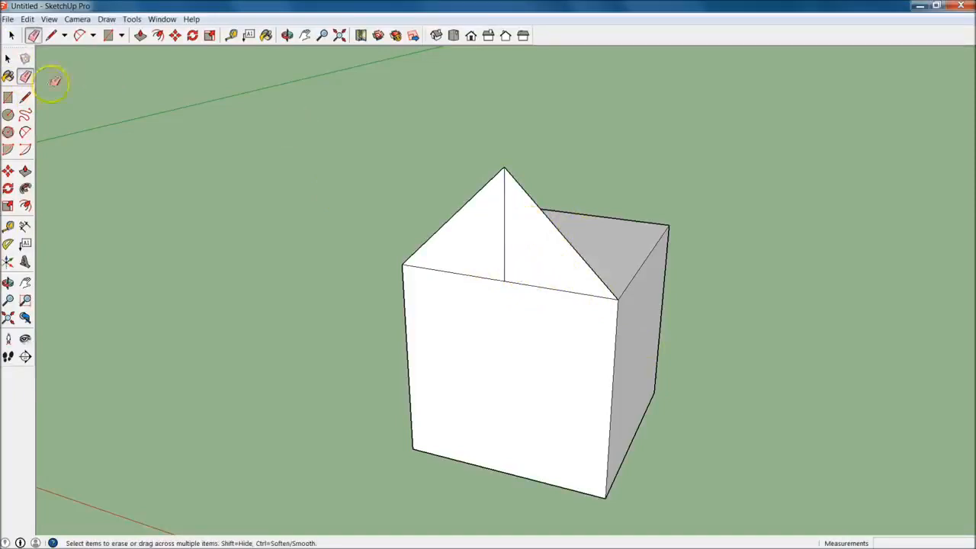
left_click(504, 242)
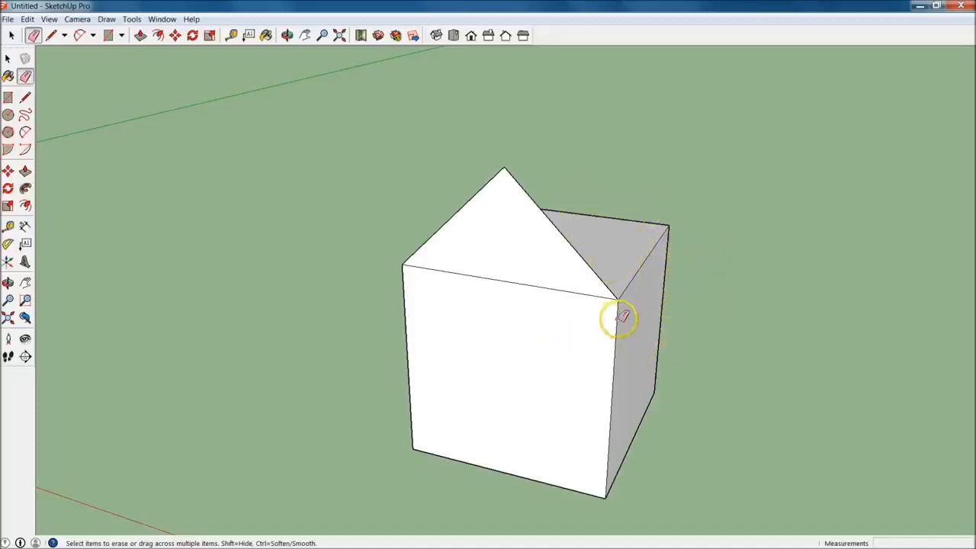
key("ctrl+z")
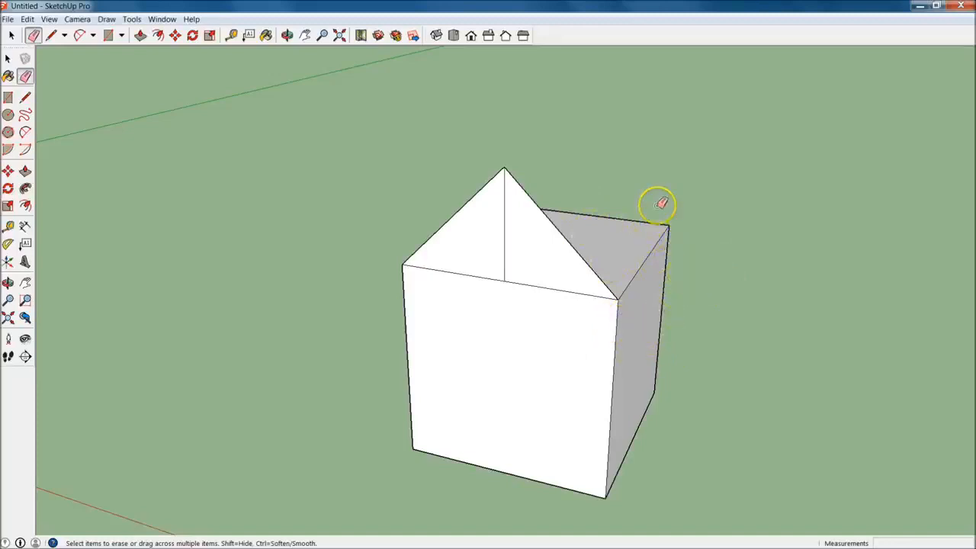
left_click_drag(676, 290, 702, 289)
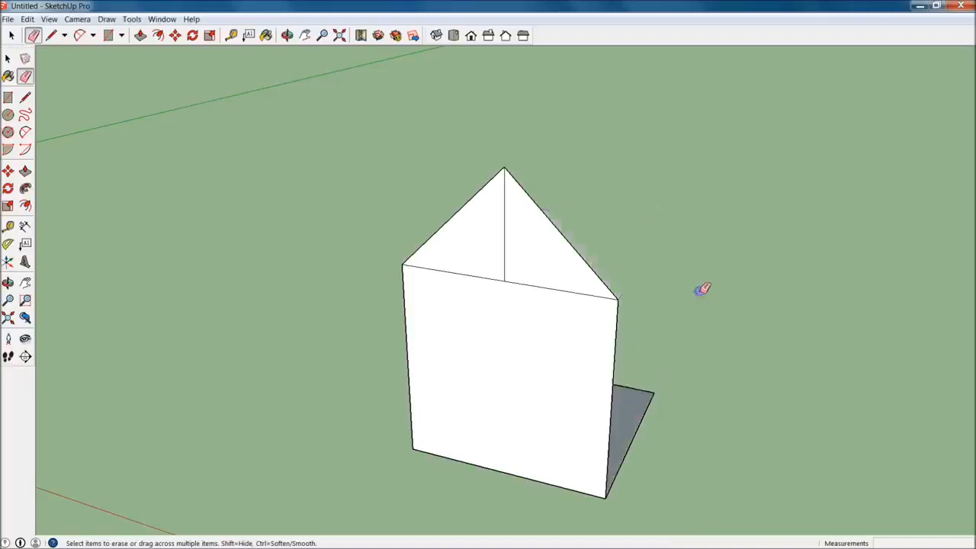
key("ctrl+z")
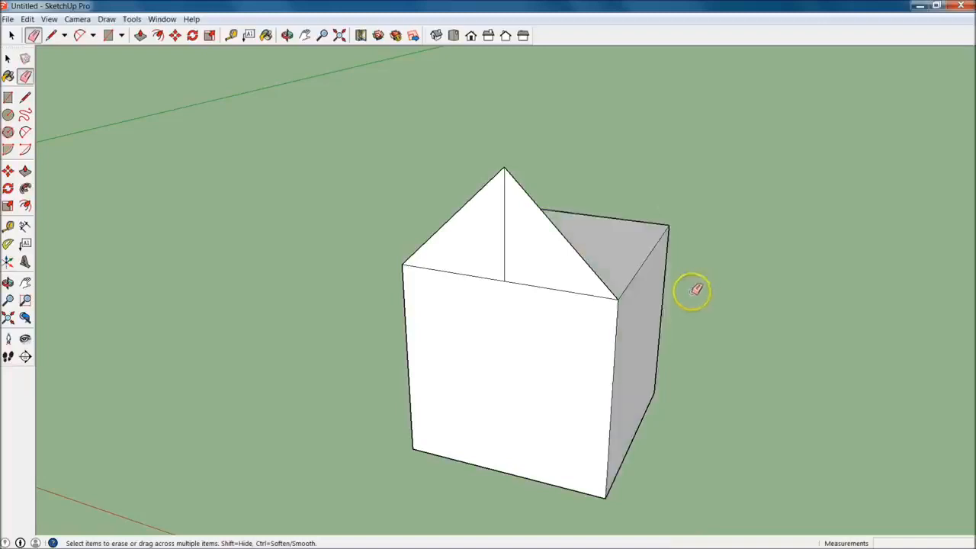
- Erase the vertical dividing line so the two gable halves form a single triangular face
key("space")
mouse_move(693, 274)
middle_mouse_down()
mouse_move(531, 366)
mouse_move(780, 361)
mouse_move(683, 296)
middle_mouse_up()
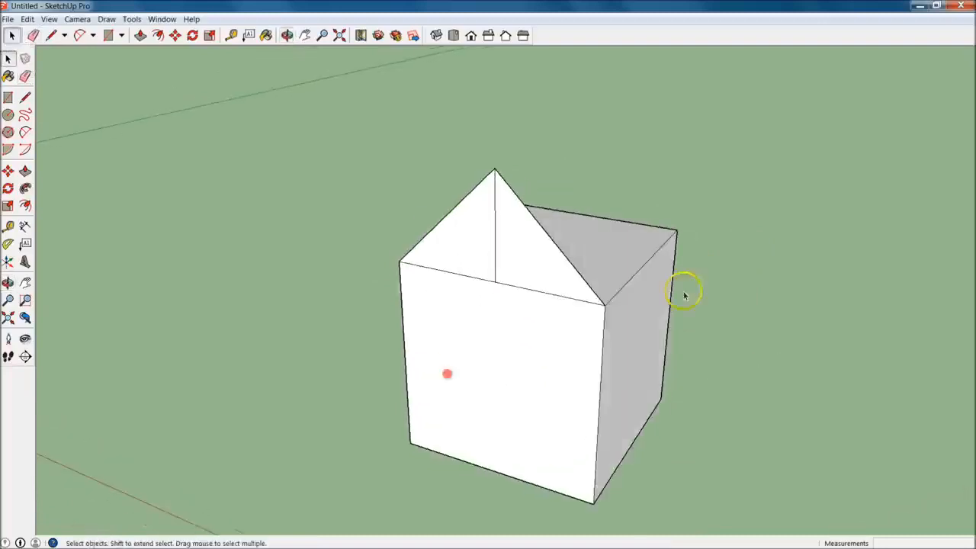
middle_click_drag(582, 378, 612, 367)
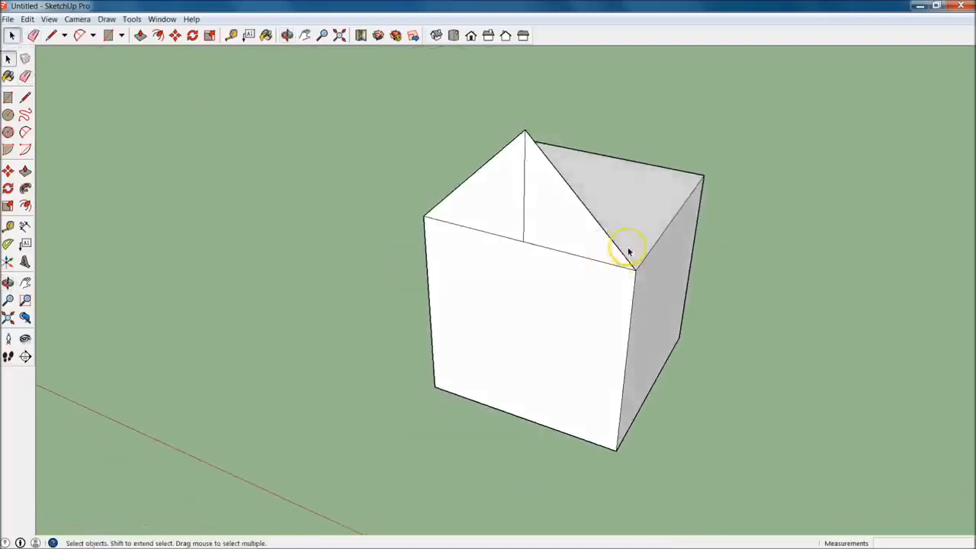
left_click(25, 77)
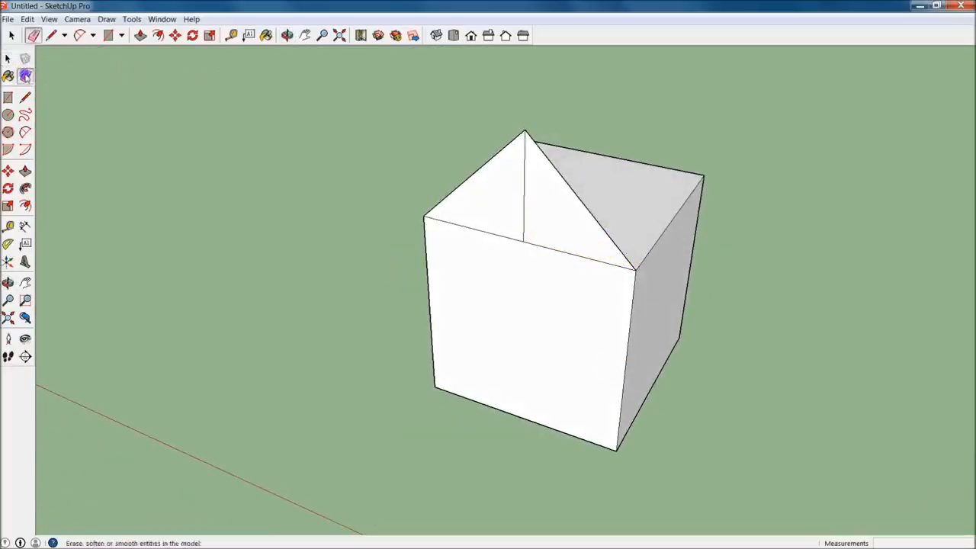
left_click(525, 191)
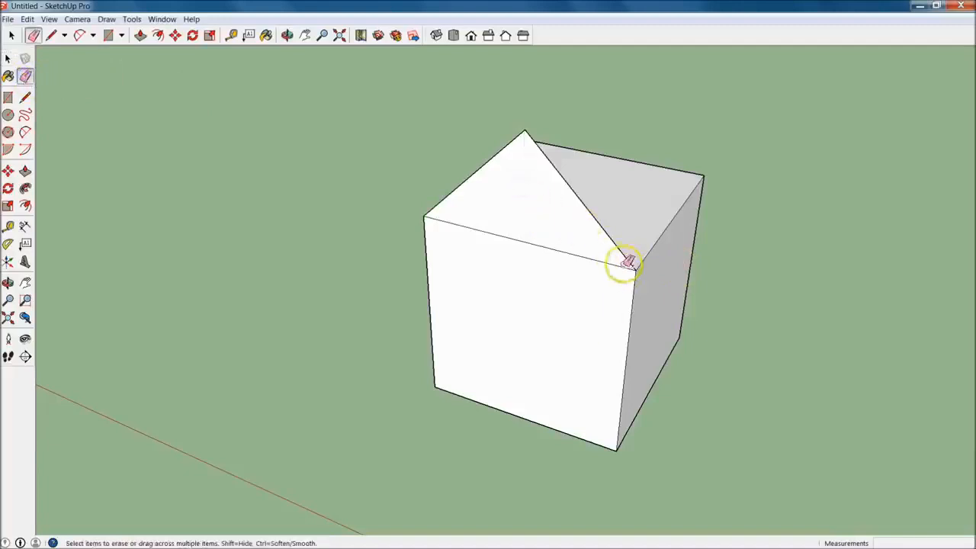
key("space")
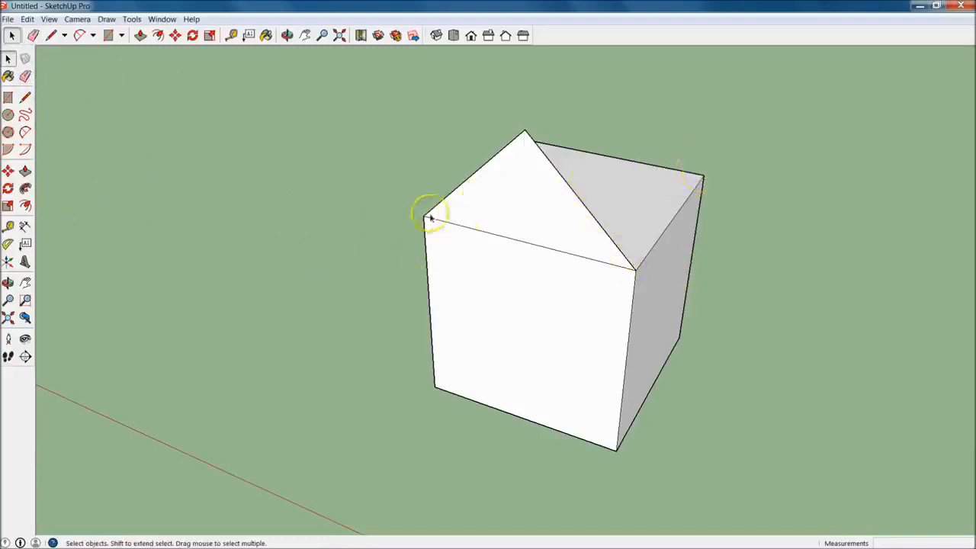
- Push/Pull the triangular gable face 10' back to the cube's rear corner to form the roof
left_click(25, 169)
middle_click_drag(700, 223, 538, 232)
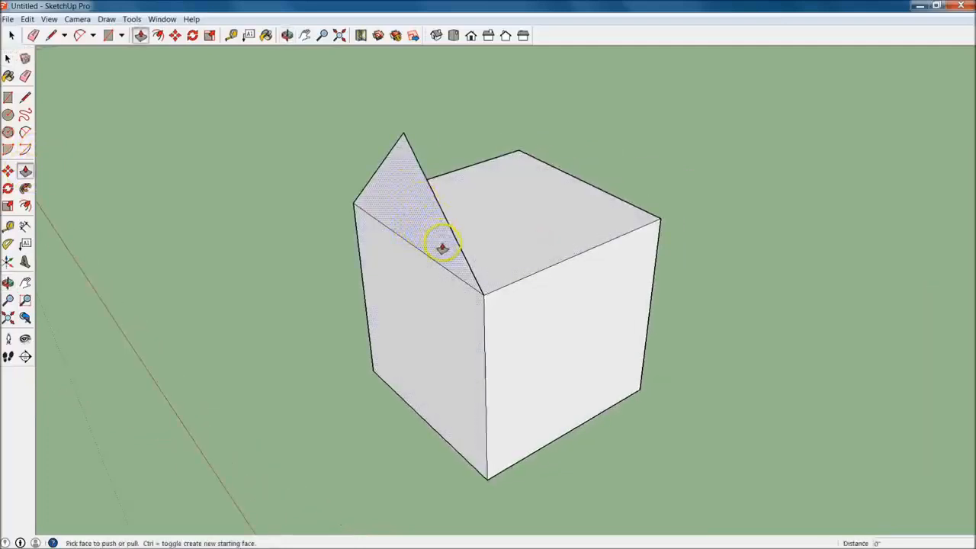
left_click(442, 246)
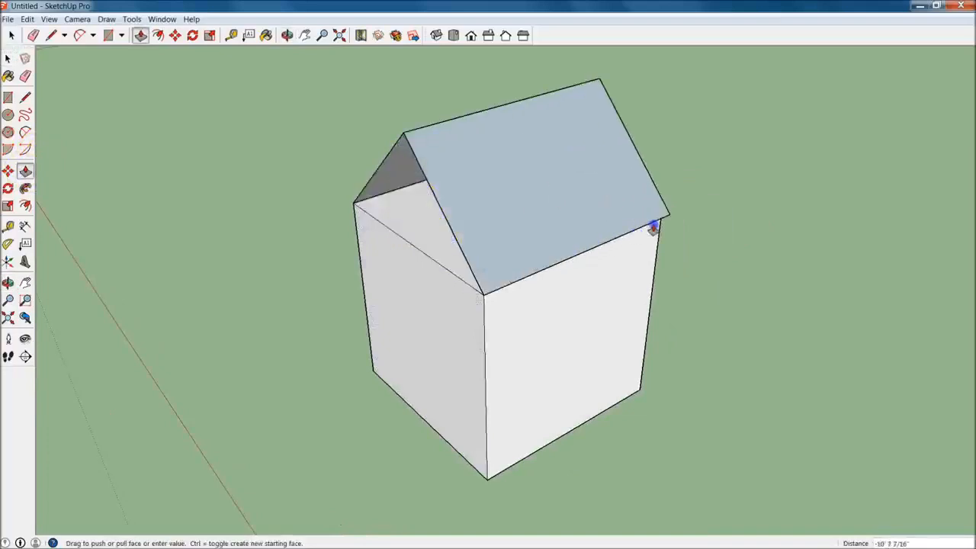
left_click(657, 222)
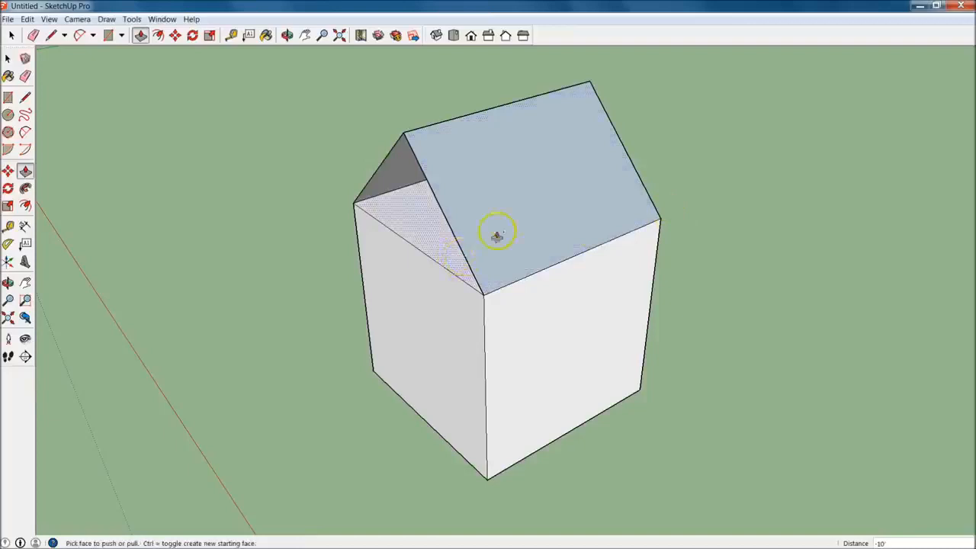
- Examine the extruded roof and its open gable end from several sides, and undo the extrusion
middle_click_drag(366, 212, 246, 307)
middle_click_drag(562, 190, 515, 235)
middle_click_drag(564, 431, 488, 211)
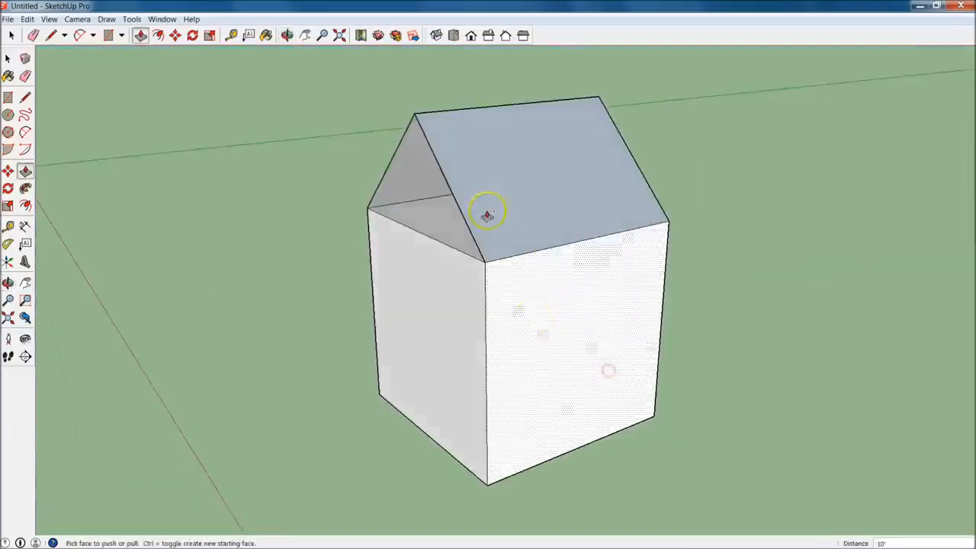
scroll(459, 354, "up", 2)
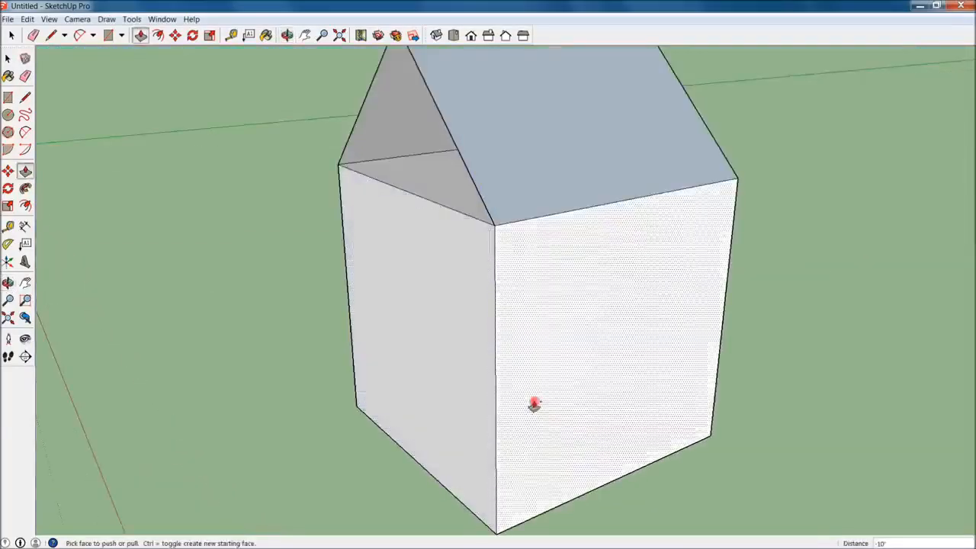
scroll(598, 267, "down", 3)
scroll(559, 318, "up", 4)
middle_click_drag(571, 374, 572, 432)
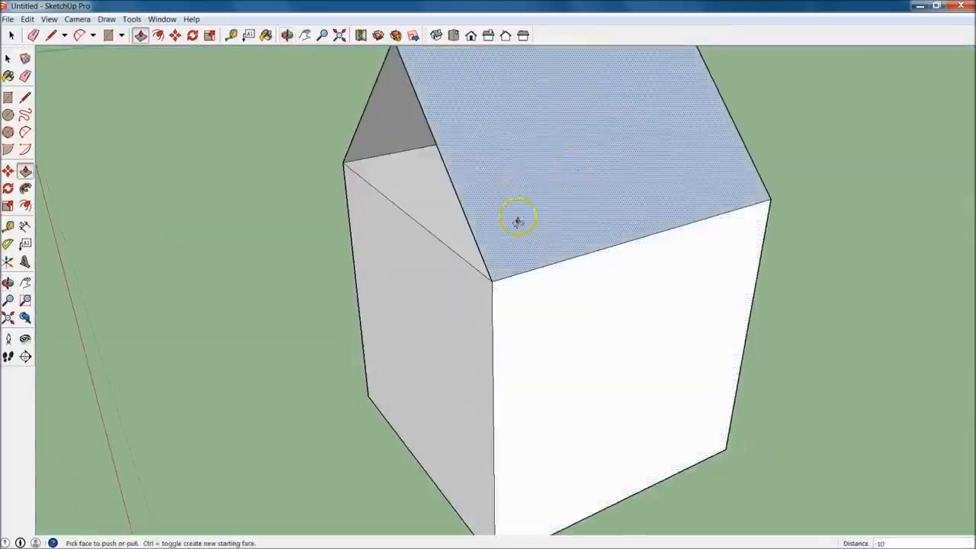
middle_click_drag(556, 468, 419, 475)
key("space")
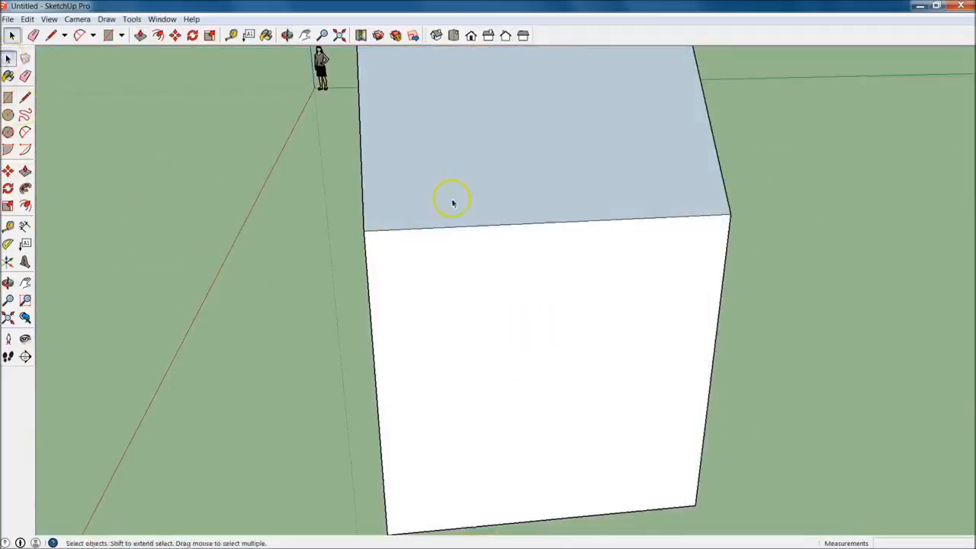
middle_click_drag(468, 299, 363, 303)
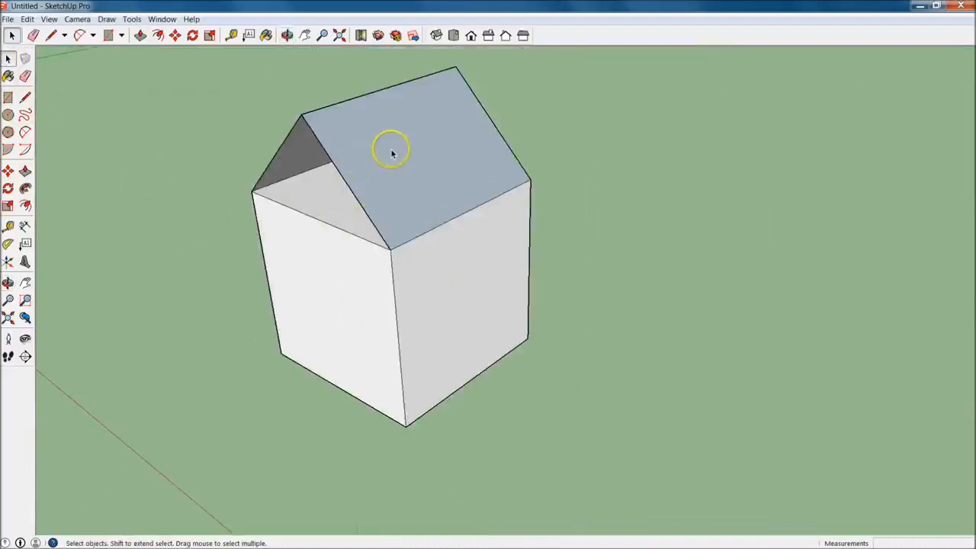
key("Delete")
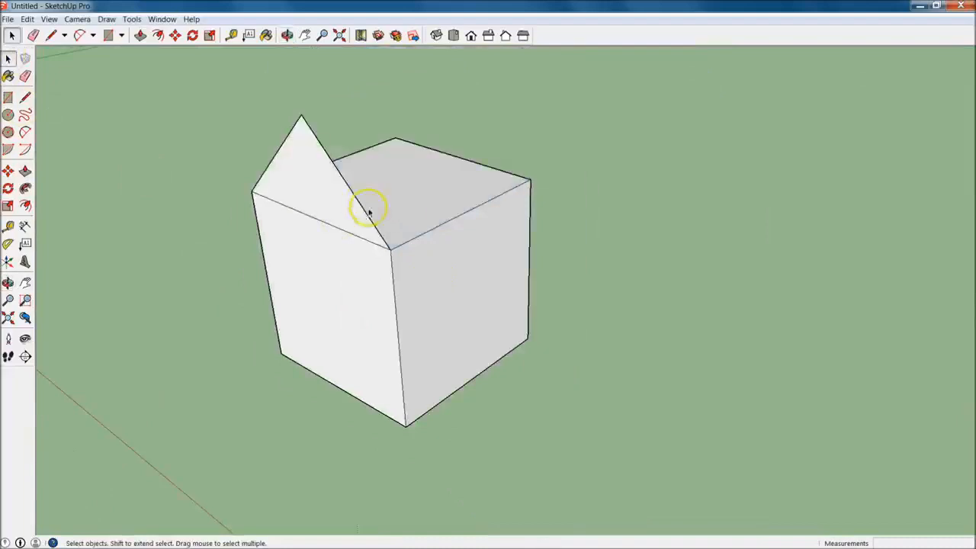
- Push/Pull the gable triangle again, 10' back to the cube's rear corner, to form a closed roof
key("p")
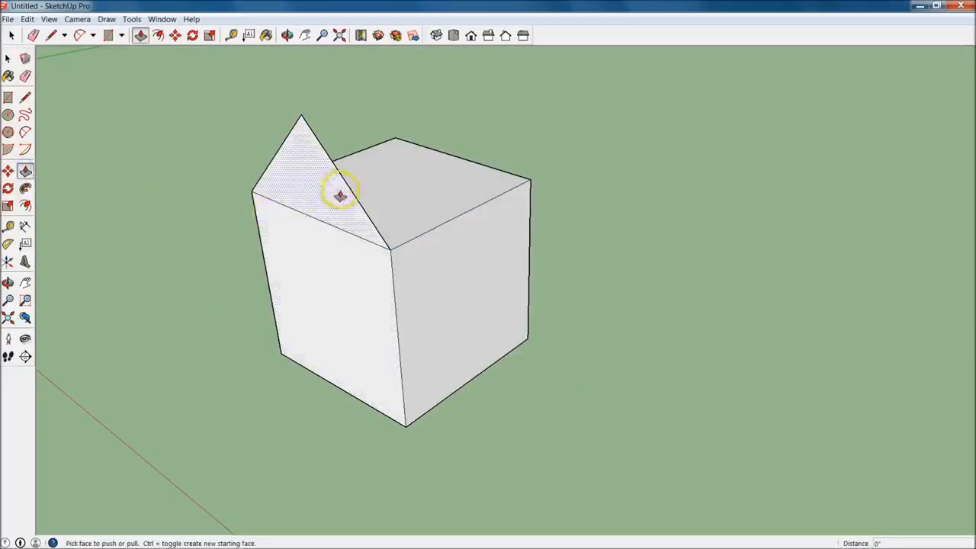
mouse_move(333, 206)
left_mouse_down()
mouse_move(461, 216)
mouse_move(440, 209)
mouse_move(475, 195)
mouse_move(513, 200)
mouse_move(532, 181)
mouse_move(386, 231)
mouse_move(531, 183)
left_mouse_up()
key("Escape")
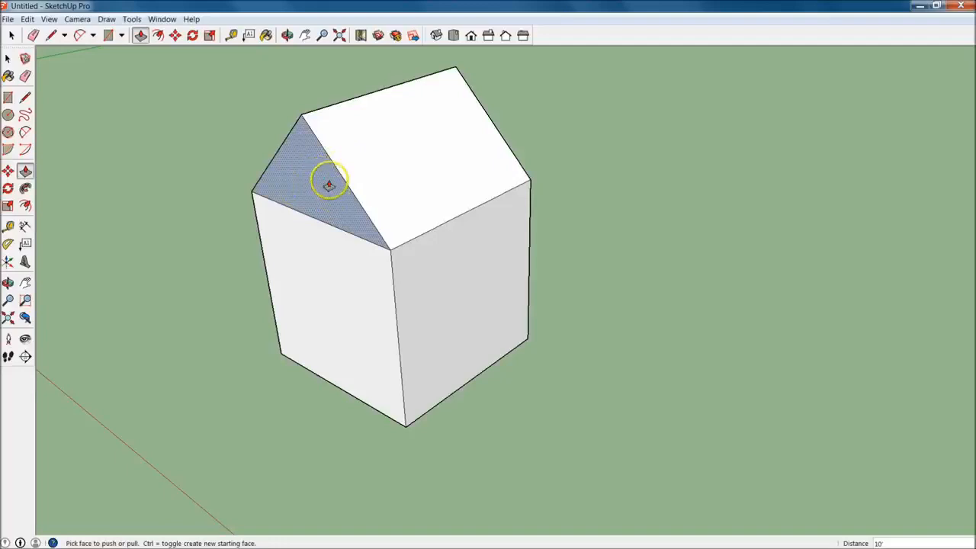
- Reverse the front gable's triangular face so that its front side points outward
key("space")
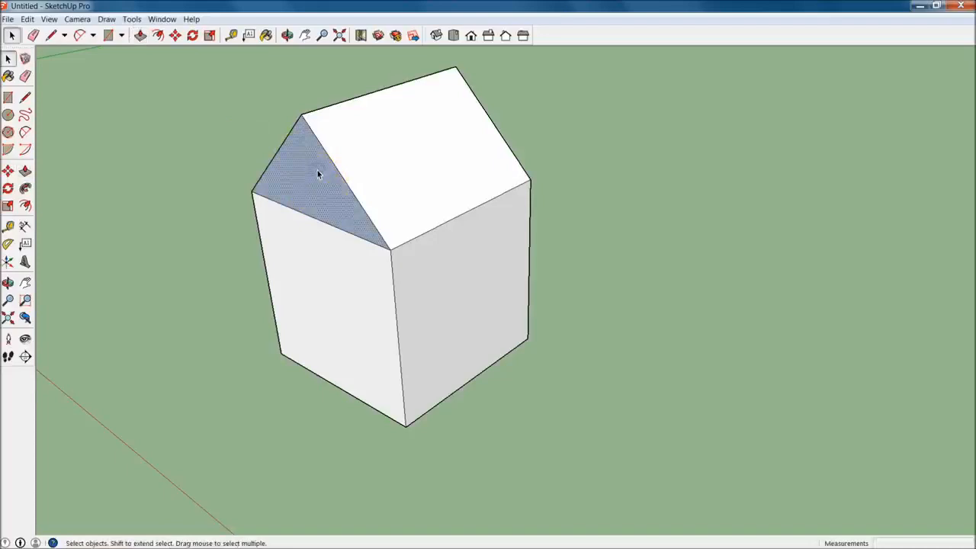
right_click(318, 172)
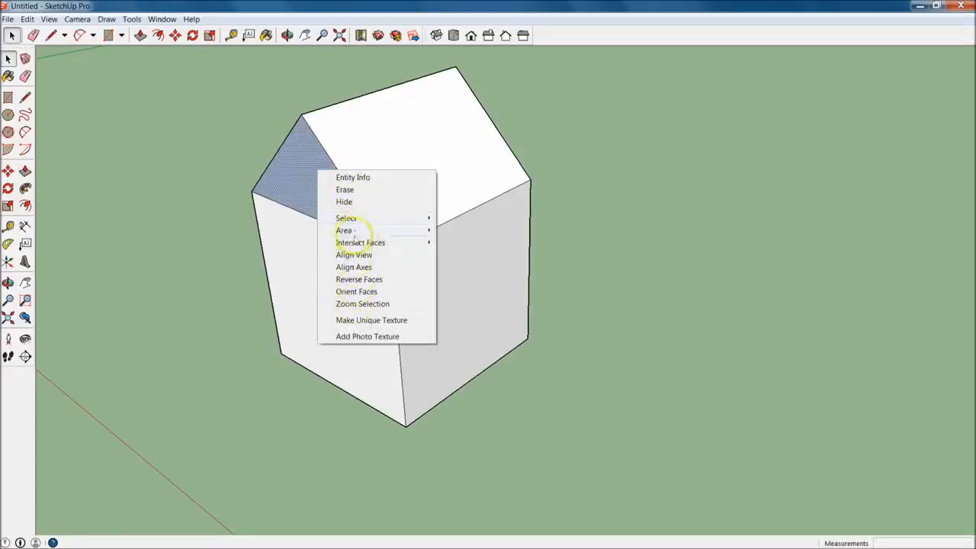
left_click(379, 281)
- Examine the house and its gable roof from all sides, ending with the front wall in view
middle_click_drag(376, 283, 212, 266)
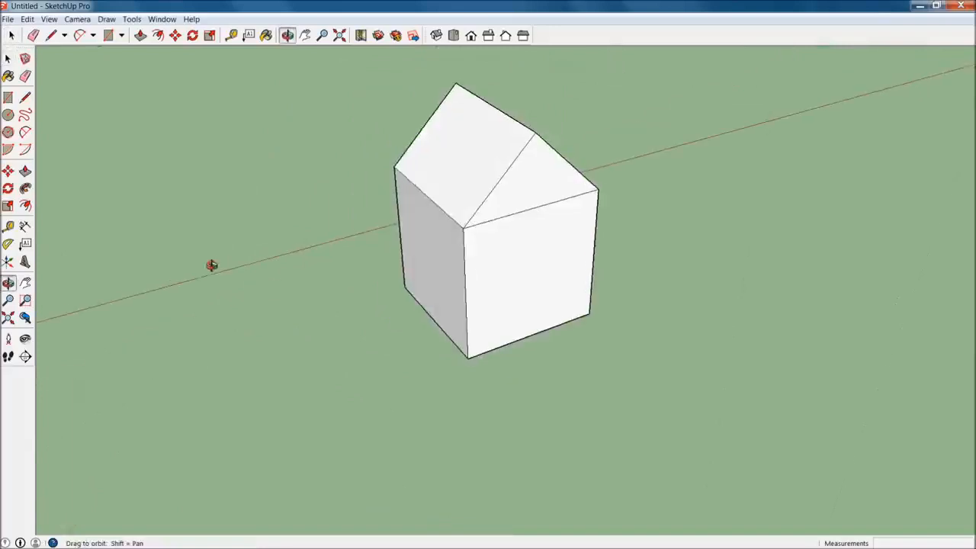
middle_click_drag(516, 211, 417, 227)
middle_click_drag(486, 197, 295, 235)
middle_click_drag(378, 239, 363, 394)
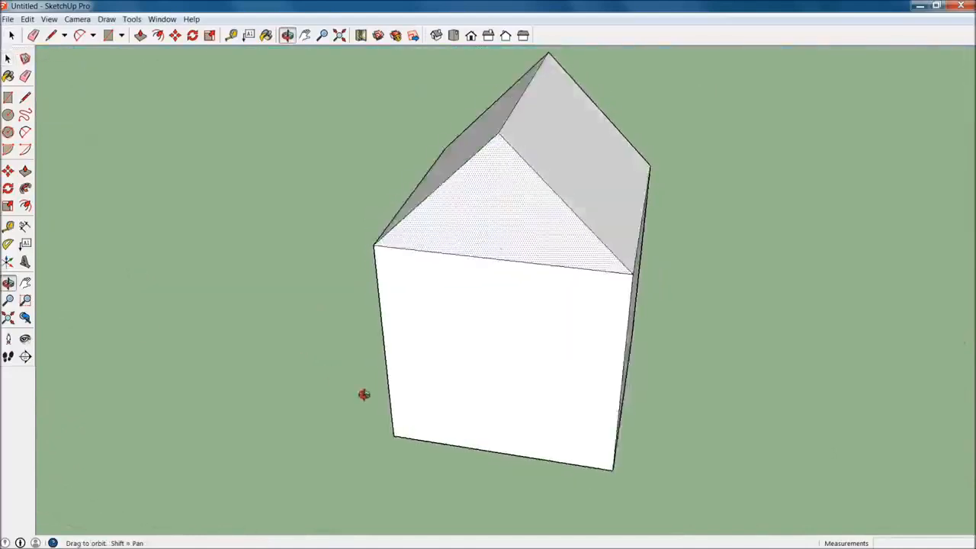
scroll(381, 392, "down", 4)
middle_click_drag(558, 434, 681, 286)
scroll(564, 251, "up", 1)
scroll(564, 253, "up", 1)
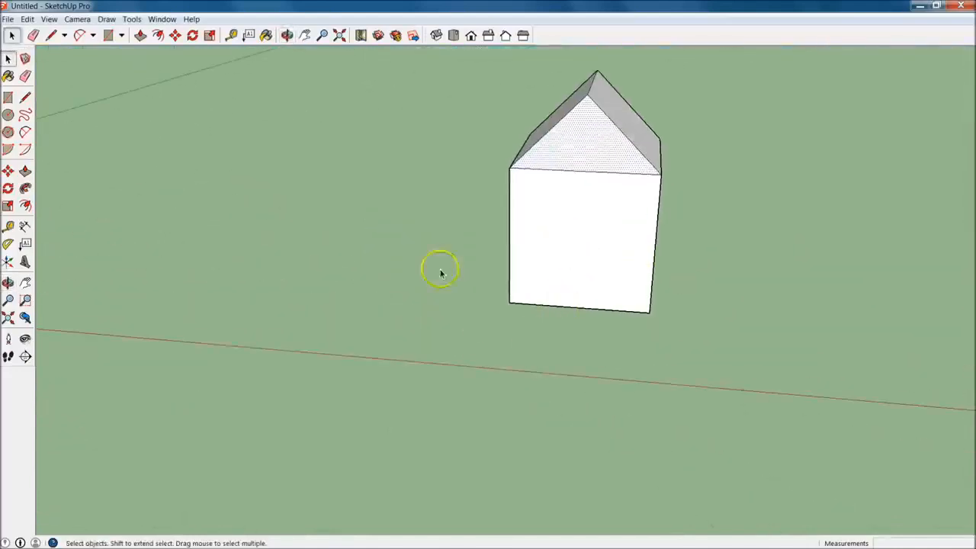
- Draw a door rectangle about 2' 6" by 6' 2" from the midpoint of the front wall's bottom edge, and undo it
left_click(8, 98)
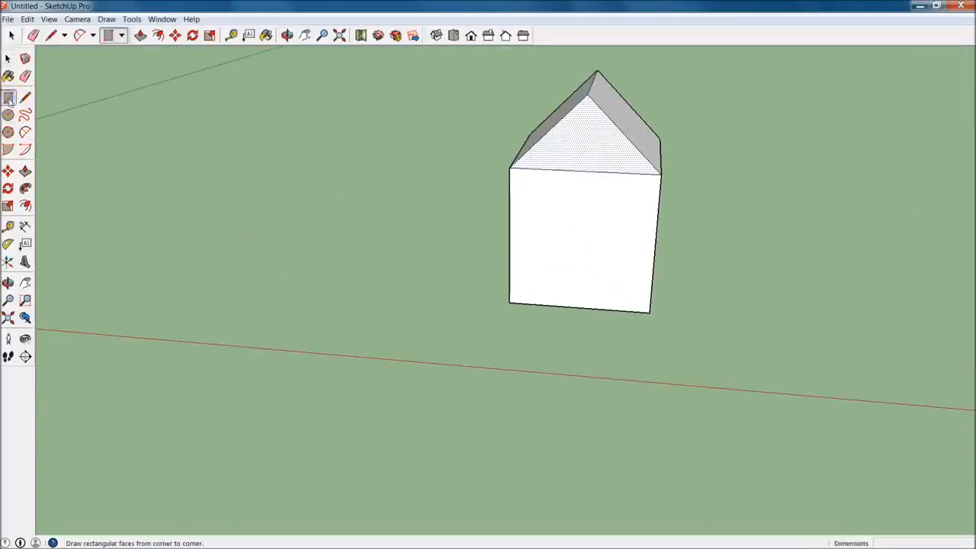
left_click(580, 308)
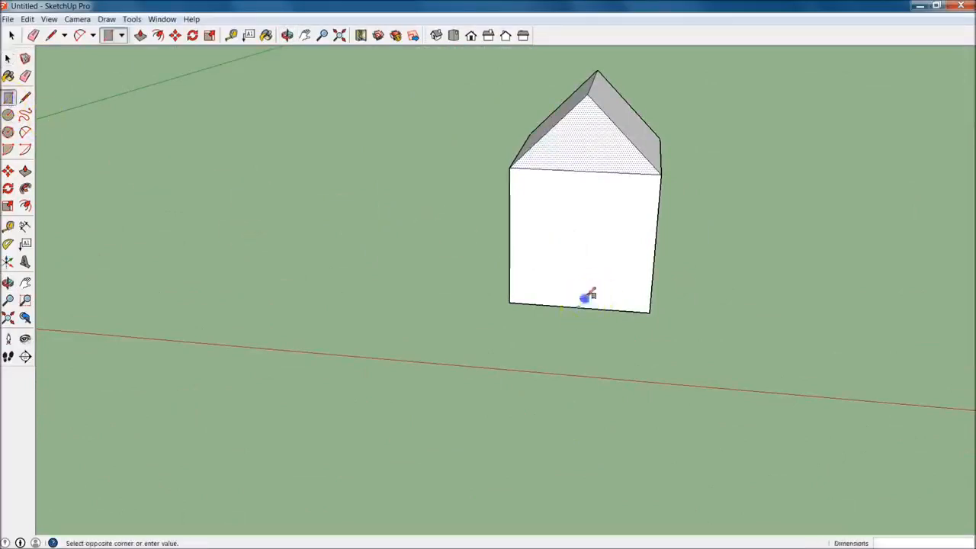
left_click(619, 227)
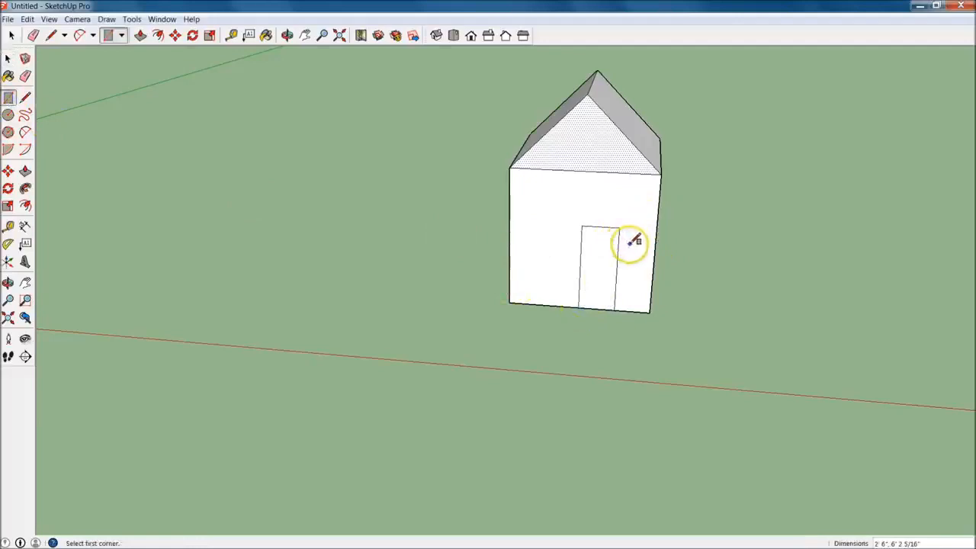
key("ctrl+z")
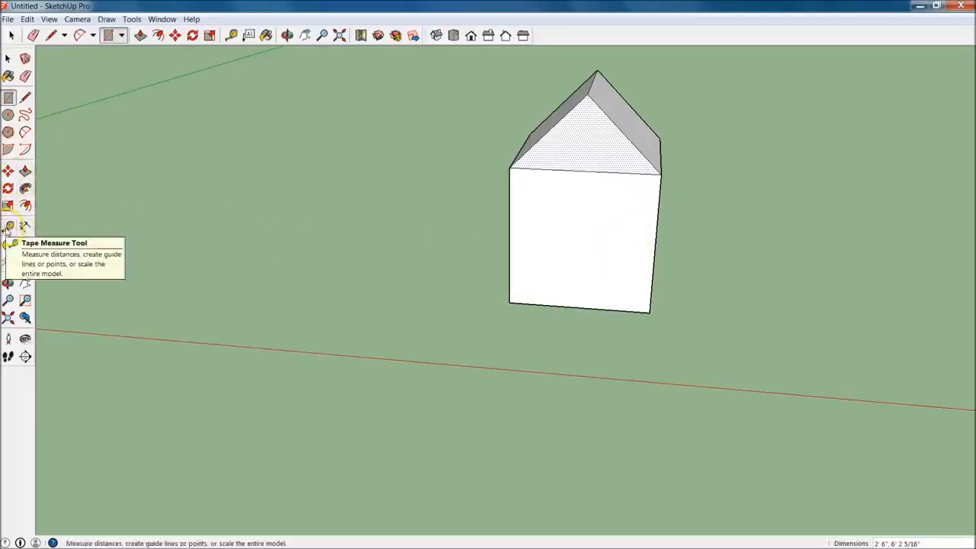
- Place a vertical Tape Measure guide through the center of the front wall, 5' from its right edge
left_click(8, 227)
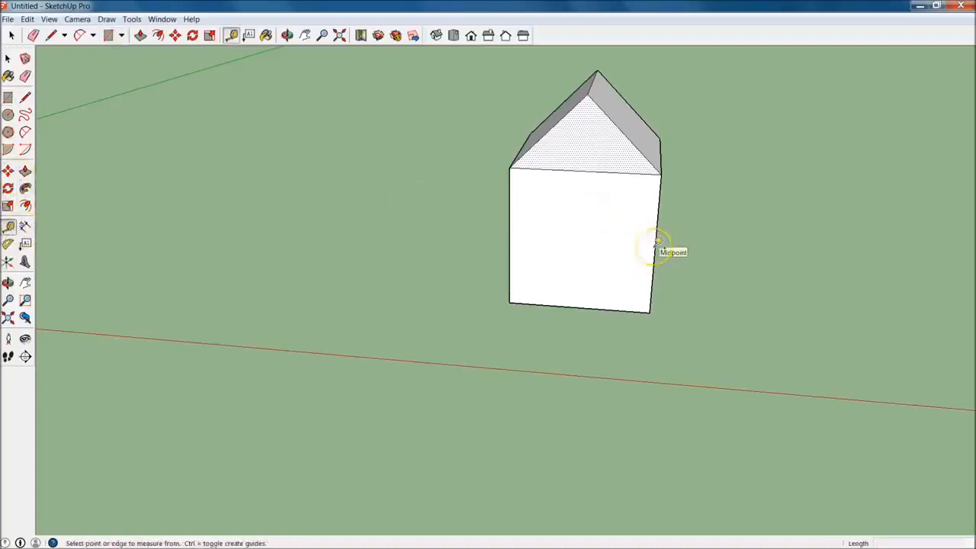
left_click_drag(657, 243, 583, 299)
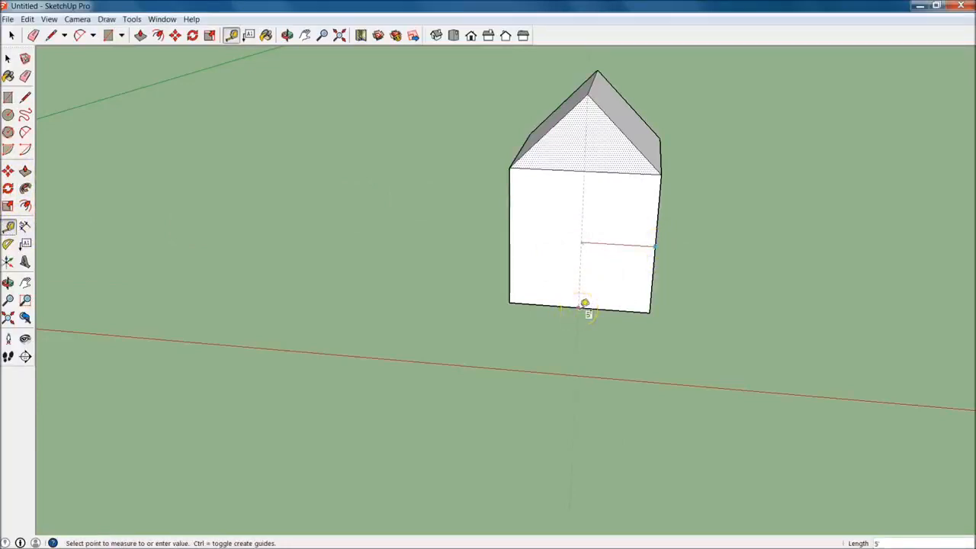
left_click(585, 304)
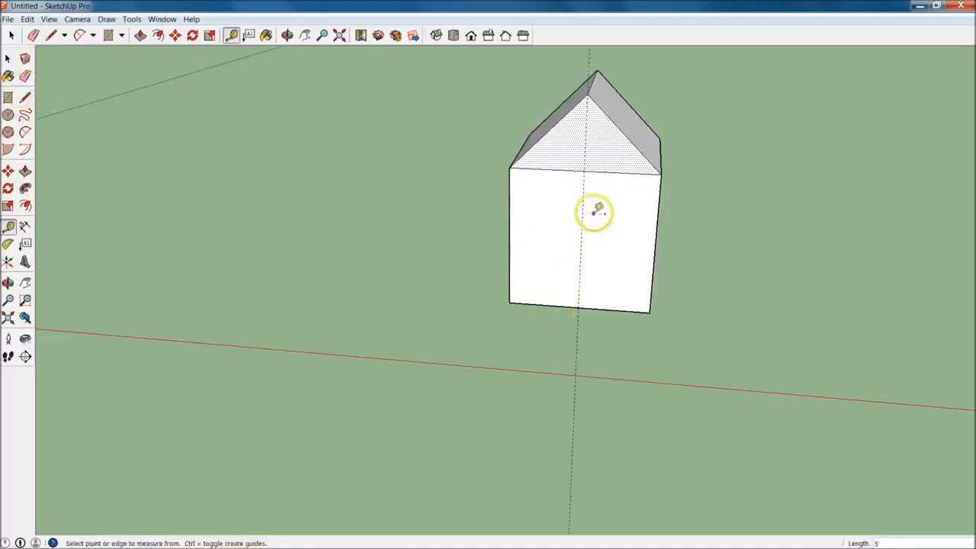
- Add a horizontal guide 8' above the front wall's bottom edge and a vertical guide 1.5' right of the center guide
left_click(598, 306)
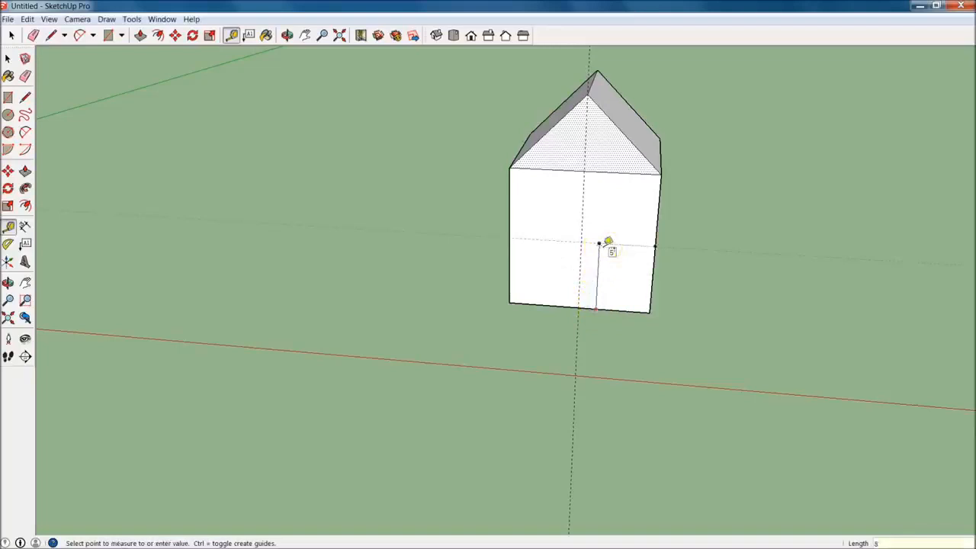
key("Return")
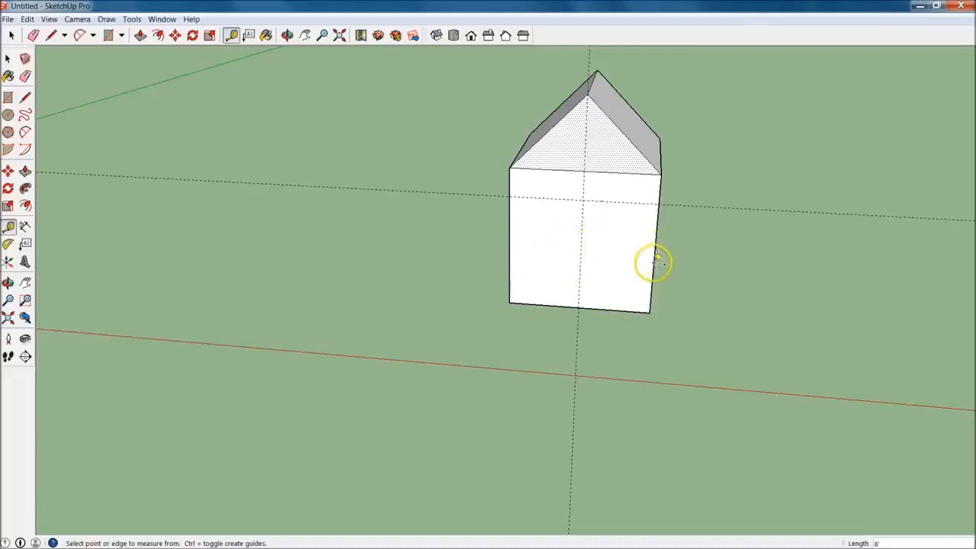
left_click(587, 265)
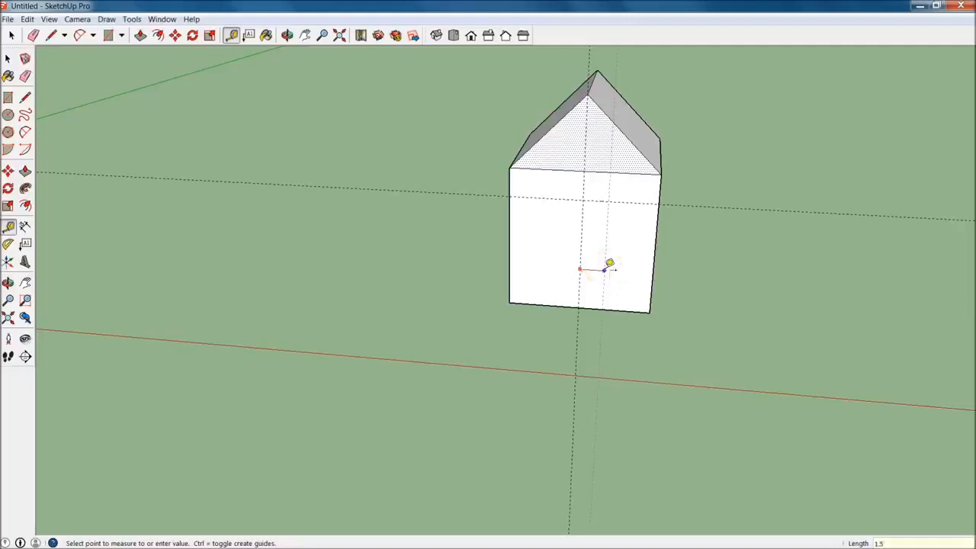
left_click(606, 269)
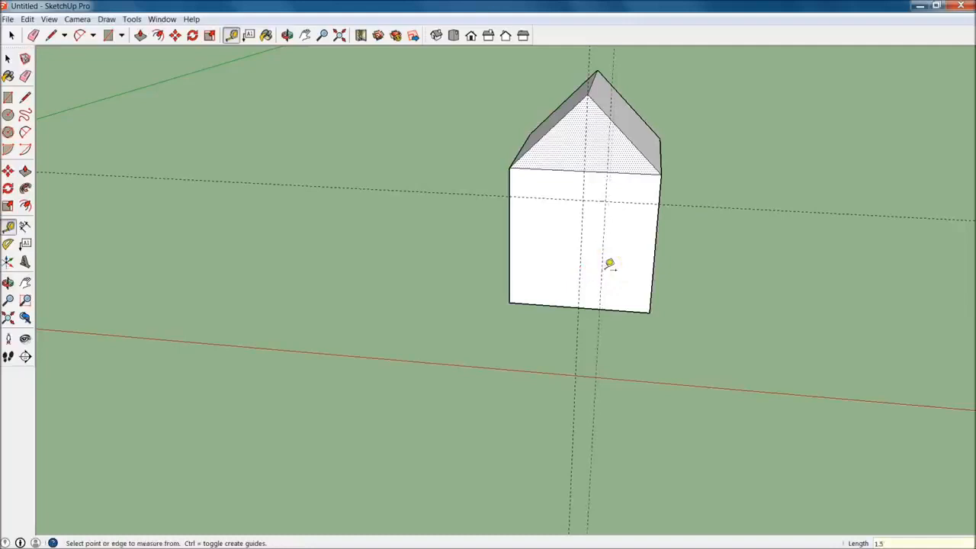
left_click(25, 97)
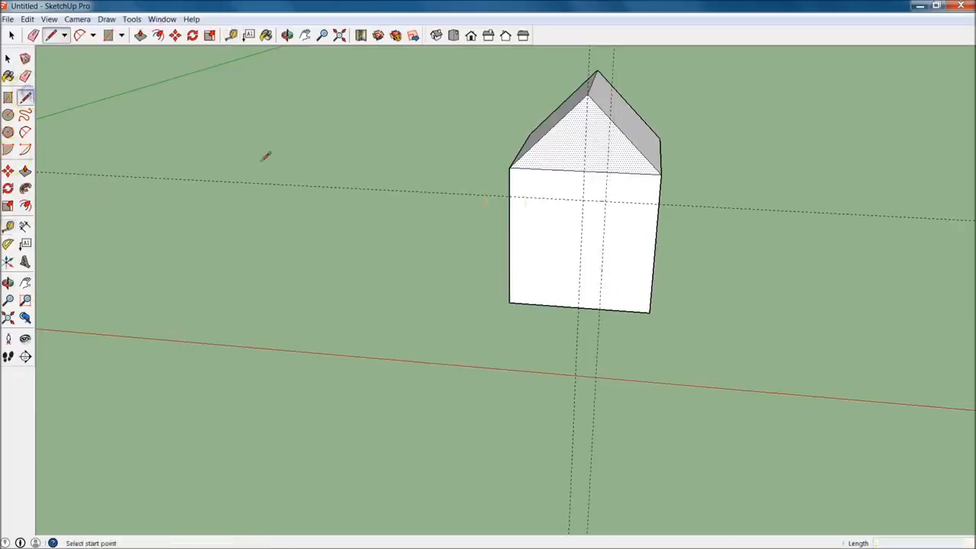
left_click(579, 307)
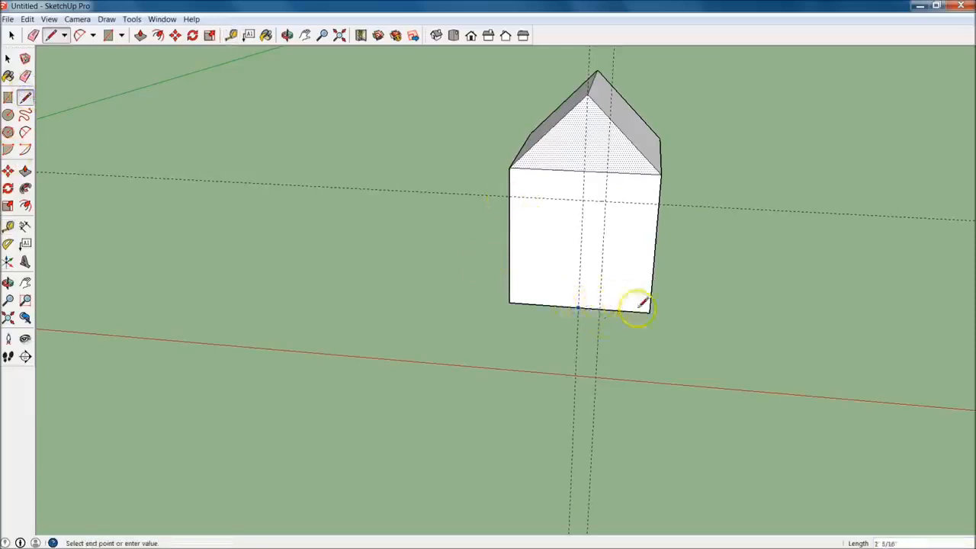
key("Escape")
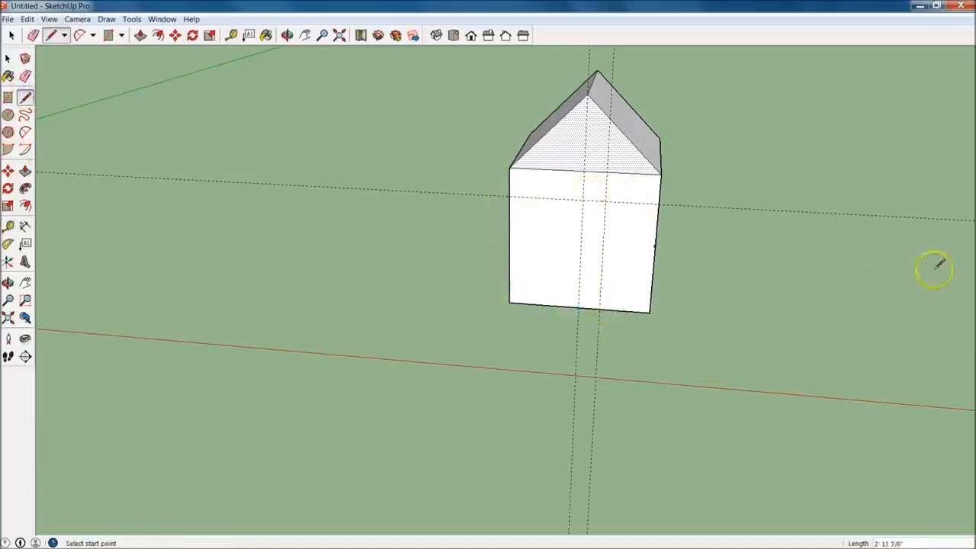
left_click(577, 304)
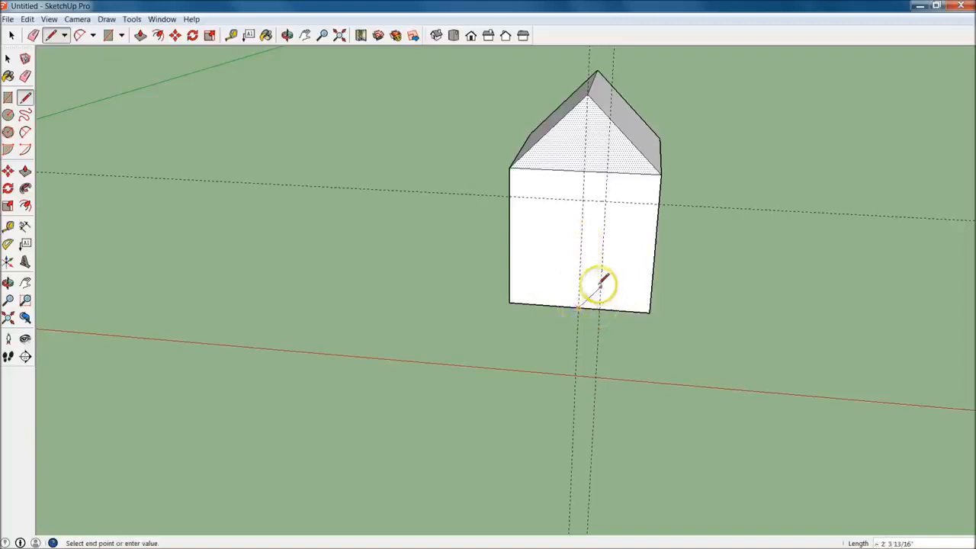
key("Escape")
- Add a vertical guide 36" left of the rightmost guide to mark the door's other side
key("t")
left_click(600, 271)
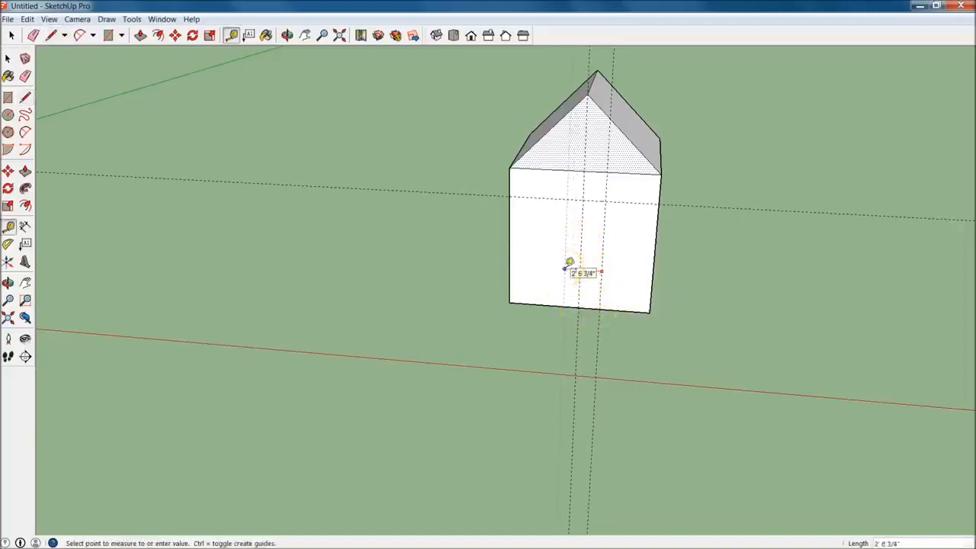
left_click(568, 267)
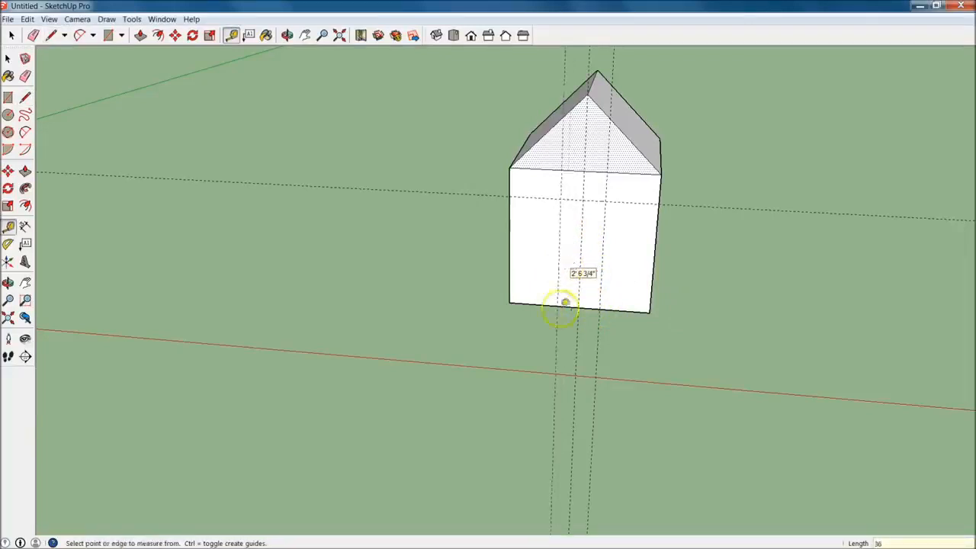
- Measure from the outer door guides to the front wall's side edges and to the center guide
left_click(602, 267)
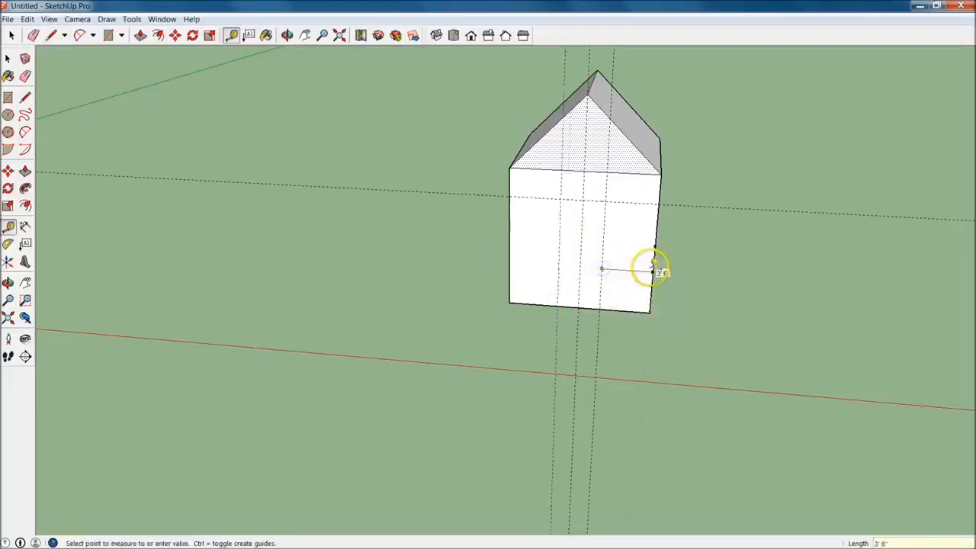
left_click(562, 255)
left_click(559, 257)
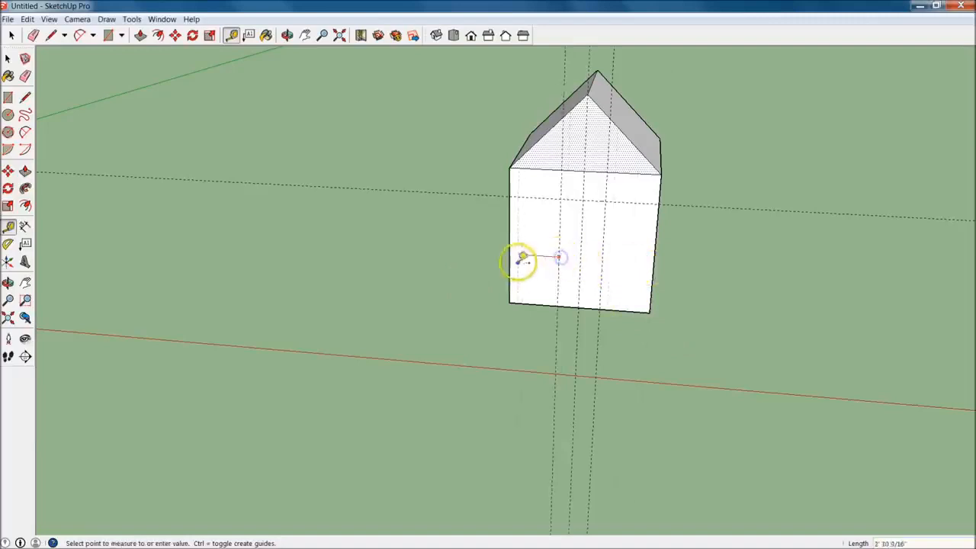
left_click(579, 284)
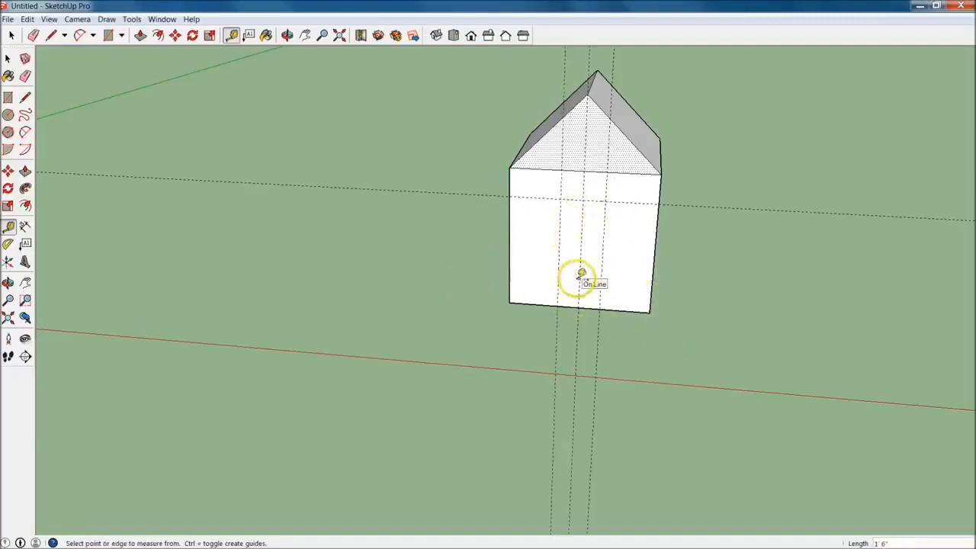
- Draw an 8' by 3' door rectangle on the front wall between the guide intersections and the wall's bottom edge
left_click(7, 97)
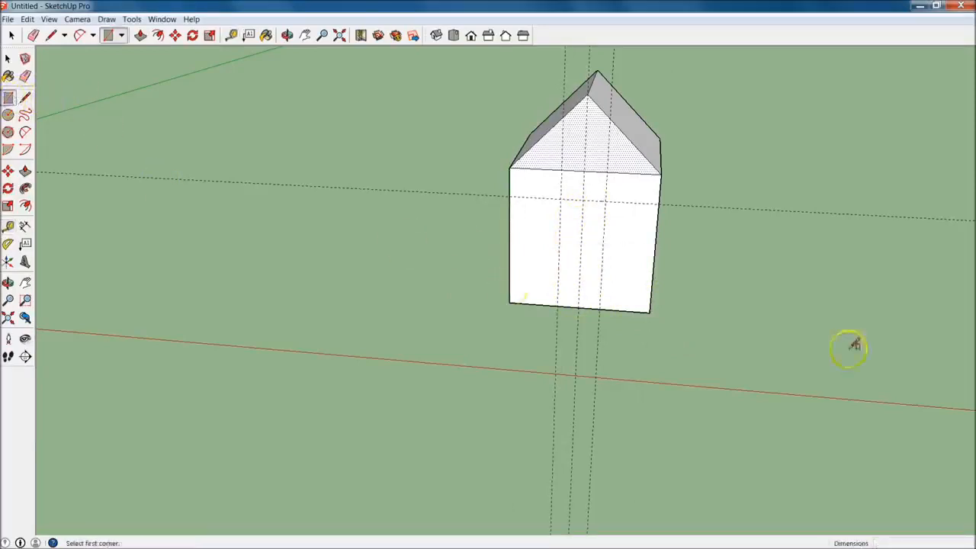
left_click(560, 200)
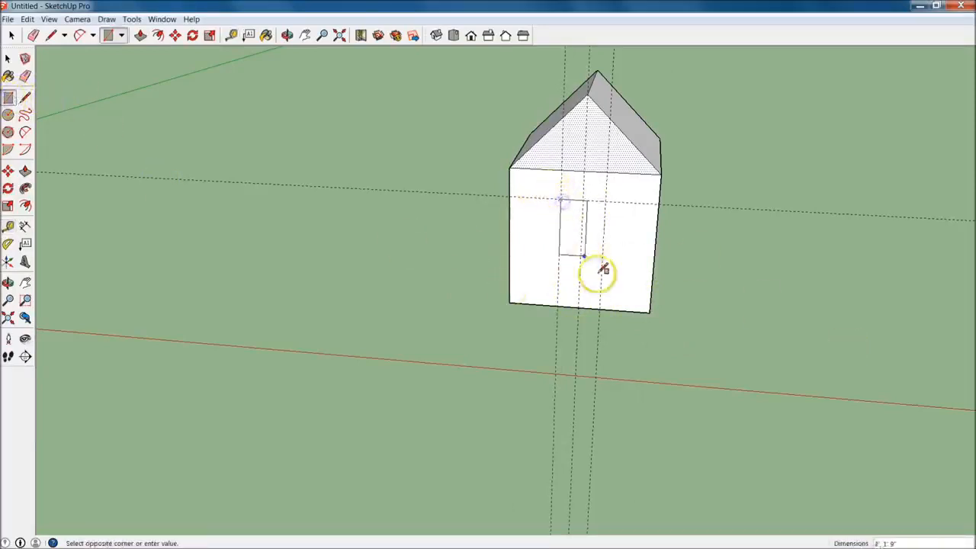
left_click(603, 307)
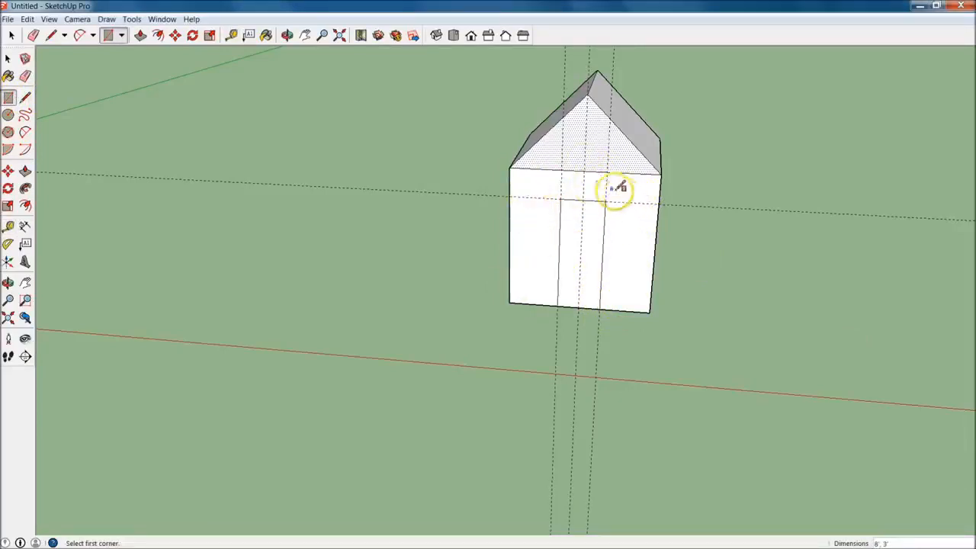
- Erase all the construction guides around the door on the front wall
left_click(25, 76)
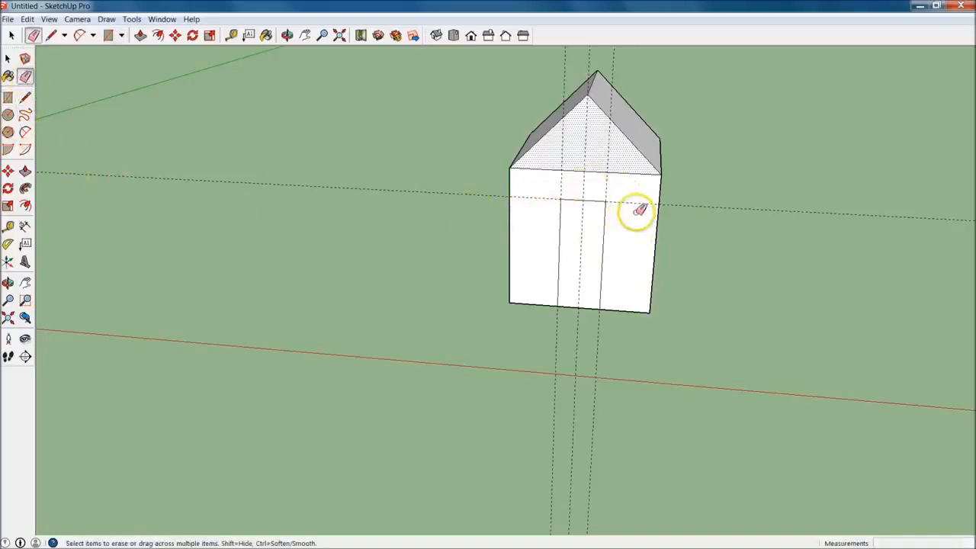
mouse_move(626, 205)
left_mouse_down()
mouse_move(597, 190)
mouse_move(548, 197)
left_mouse_up()
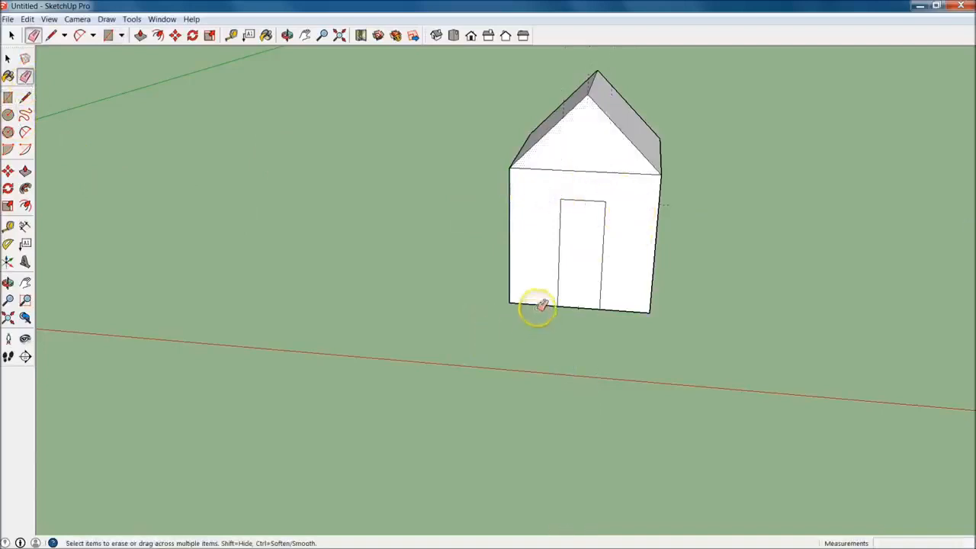
mouse_move(767, 231)
middle_mouse_down()
mouse_move(597, 234)
mouse_move(468, 253)
mouse_move(610, 246)
mouse_move(599, 272)
mouse_move(731, 204)
mouse_move(615, 266)
middle_mouse_up()
key("e")
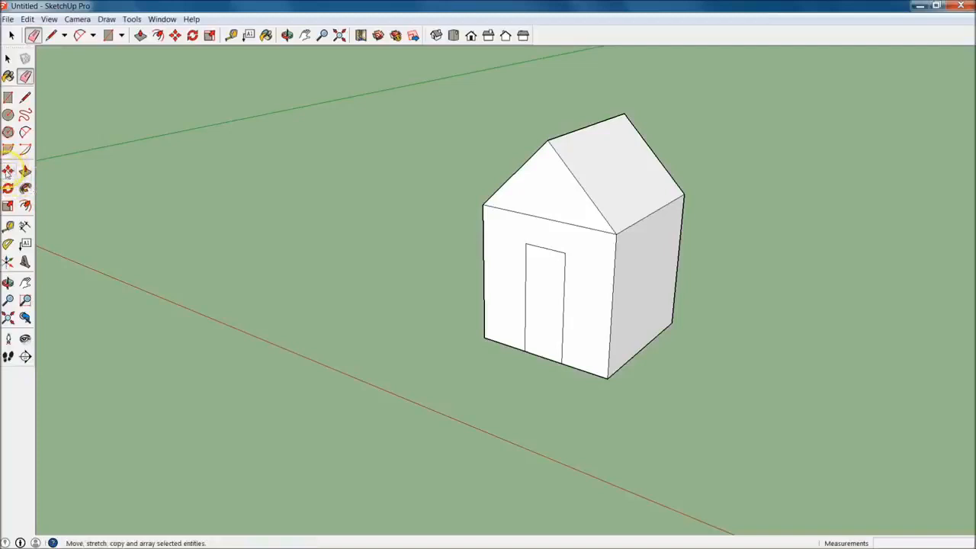
- Move the door's top edge down 6" along the blue axis
left_click(8, 173)
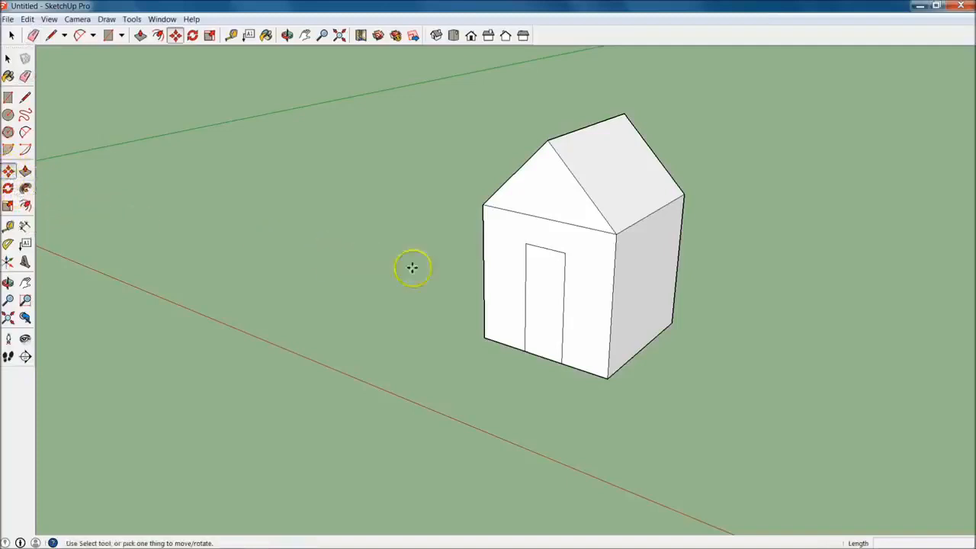
left_click(552, 252)
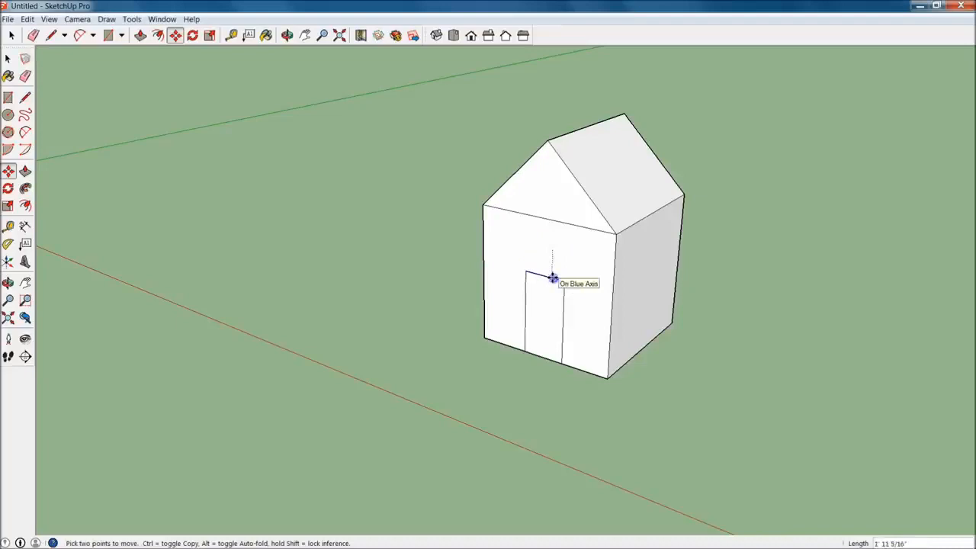
left_click(553, 278)
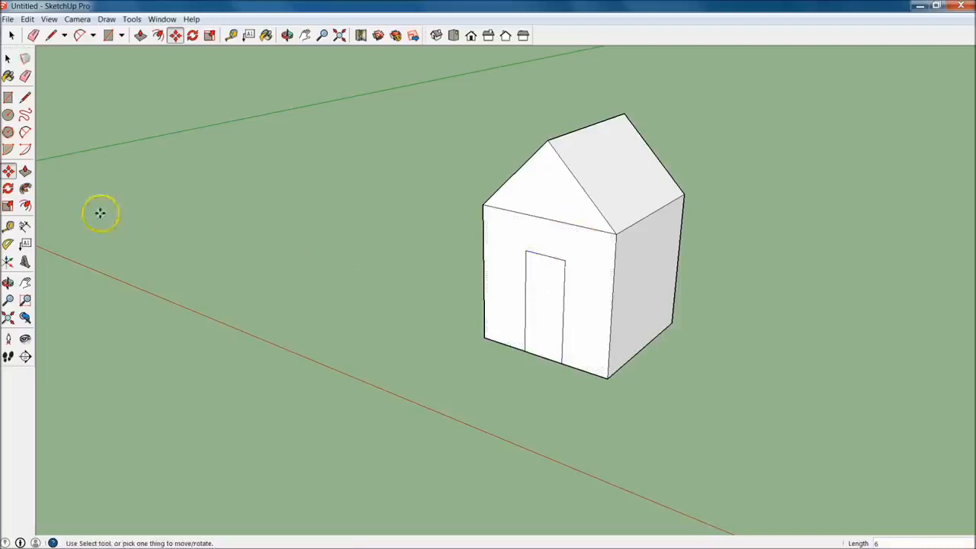
- Measure the door's height up from the front wall's bottom edge with the Tape Measure
left_click(8, 225)
left_click(540, 353)
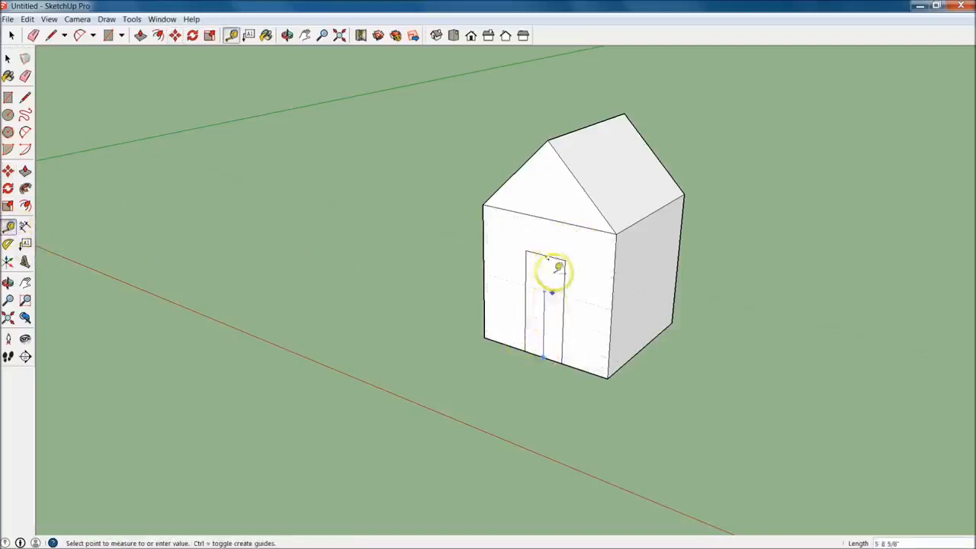
left_click(538, 235)
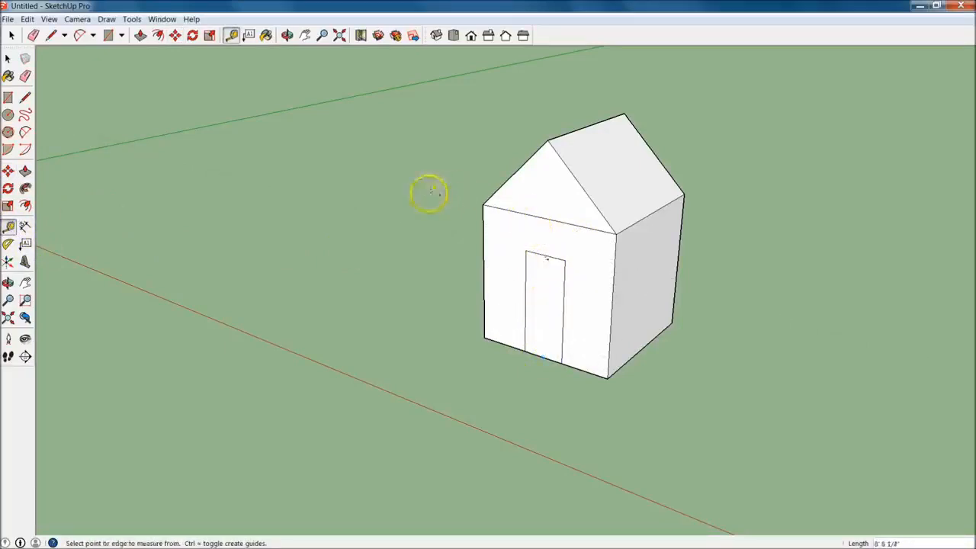
middle_click_drag(414, 298, 518, 412)
- Switch to the Garden Shed Sample model and examine its sheds, from the shingled roofs and dormers to the stone-walled version with a pergola
key("alt+Tab")
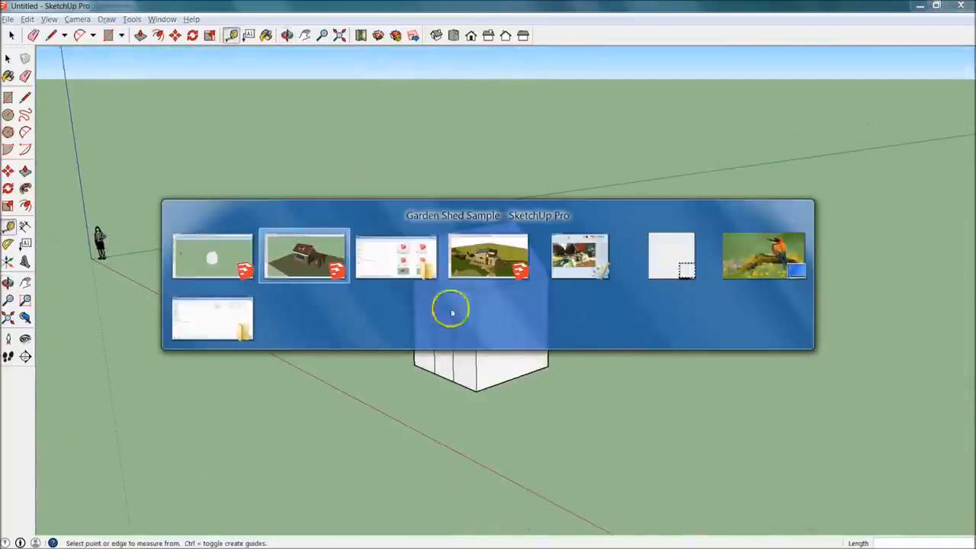
left_click(301, 258)
middle_click_drag(696, 399, 810, 388)
mouse_move(389, 353)
middle_mouse_down()
mouse_move(732, 417)
mouse_move(640, 392)
mouse_move(693, 371)
mouse_move(692, 357)
mouse_move(618, 389)
mouse_move(523, 351)
mouse_move(725, 124)
mouse_move(720, 292)
mouse_move(440, 342)
mouse_move(843, 359)
mouse_move(668, 314)
mouse_move(326, 192)
mouse_move(229, 220)
mouse_move(305, 236)
mouse_move(327, 207)
mouse_move(179, 211)
mouse_move(606, 281)
middle_mouse_up()
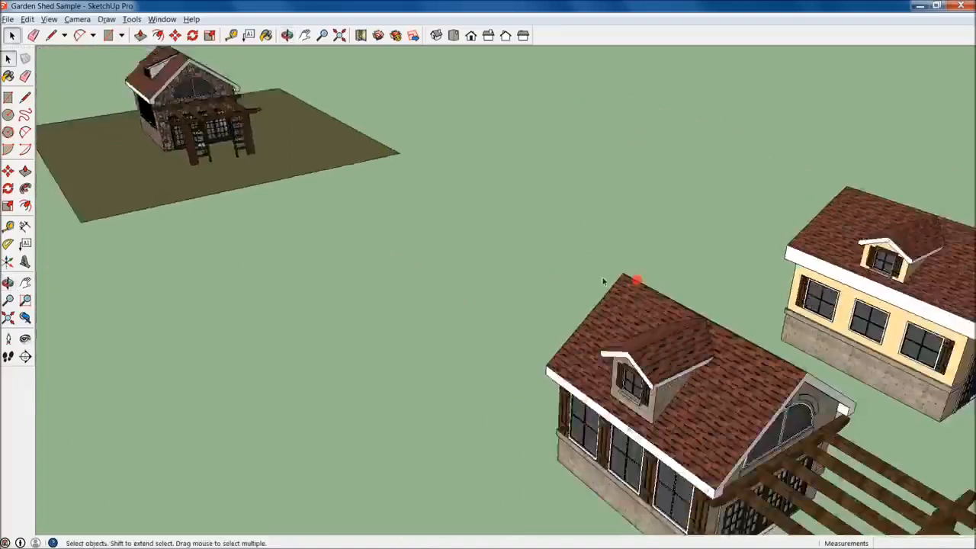
scroll(152, 102, "up", 4)
middle_click_drag(152, 102, 555, 266)
scroll(295, 290, "down", 1)
middle_click_drag(294, 290, 507, 302)
mouse_move(377, 405)
middle_mouse_down()
mouse_move(522, 403)
mouse_move(359, 407)
mouse_move(564, 343)
middle_mouse_up()
- Switch to the Sample 3 model and examine the playhouse from the front door side and the slide side
key("alt+Tab")
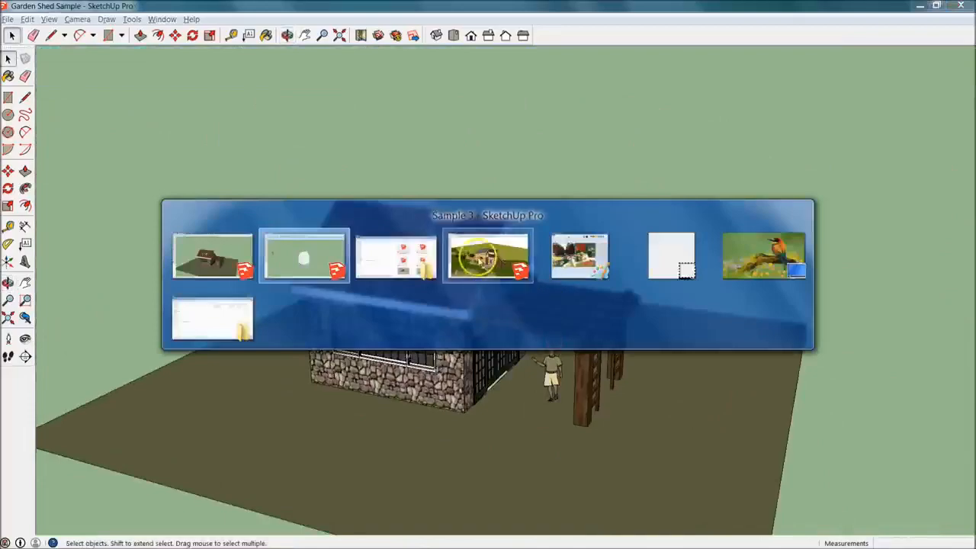
left_click(480, 258)
middle_click_drag(534, 359, 644, 290)
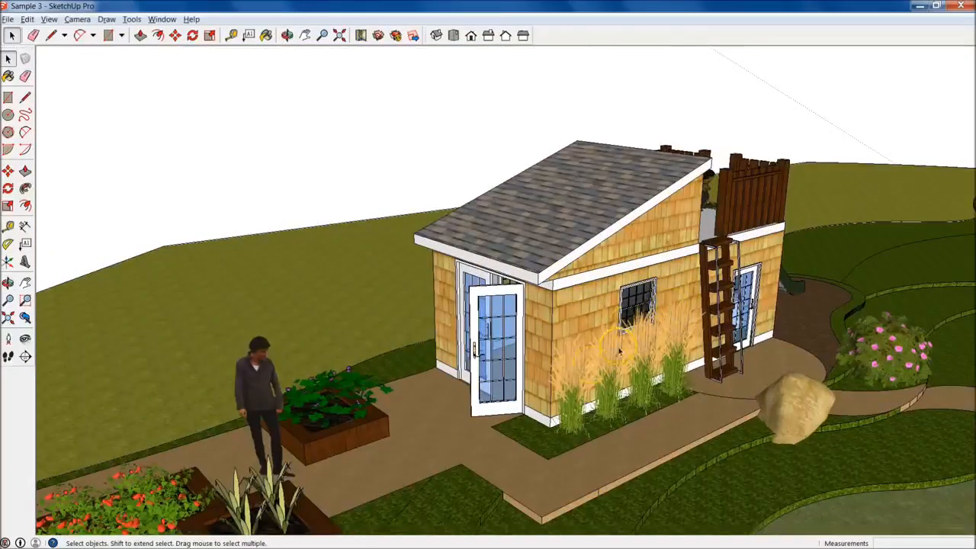
middle_click_drag(736, 290, 516, 240)
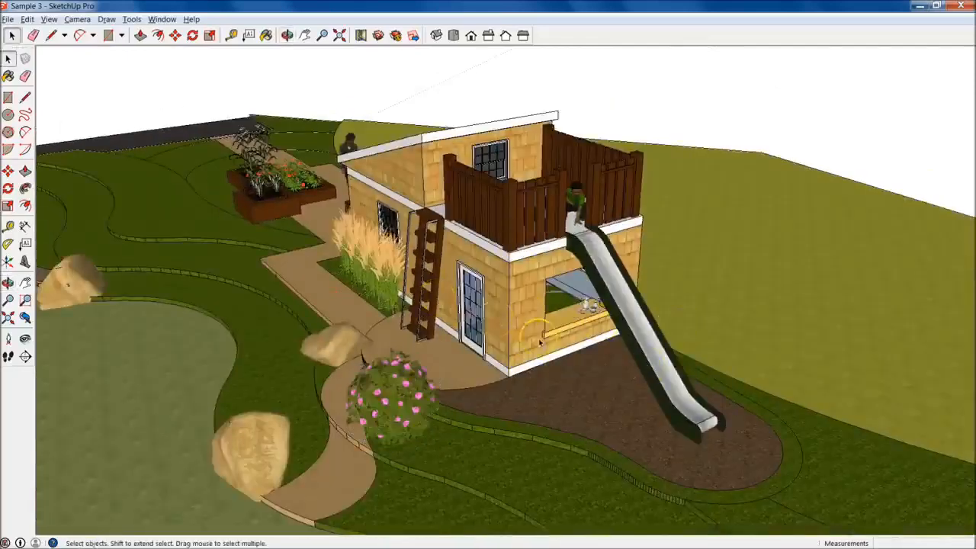
- Return to the untitled house model and view its front wall and door from the front and at an angle
key("alt+Tab")
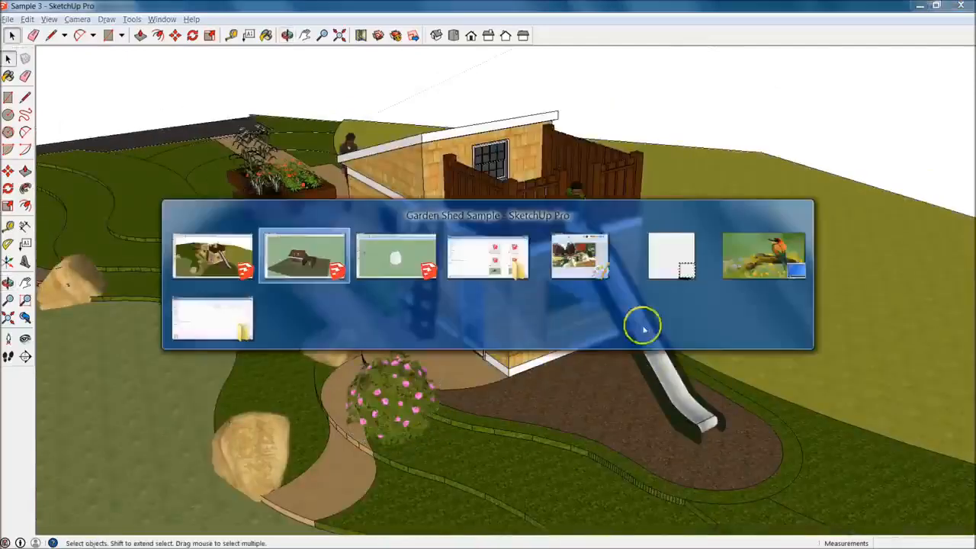
left_click(385, 258)
middle_click_drag(468, 358, 790, 466)
key("t")
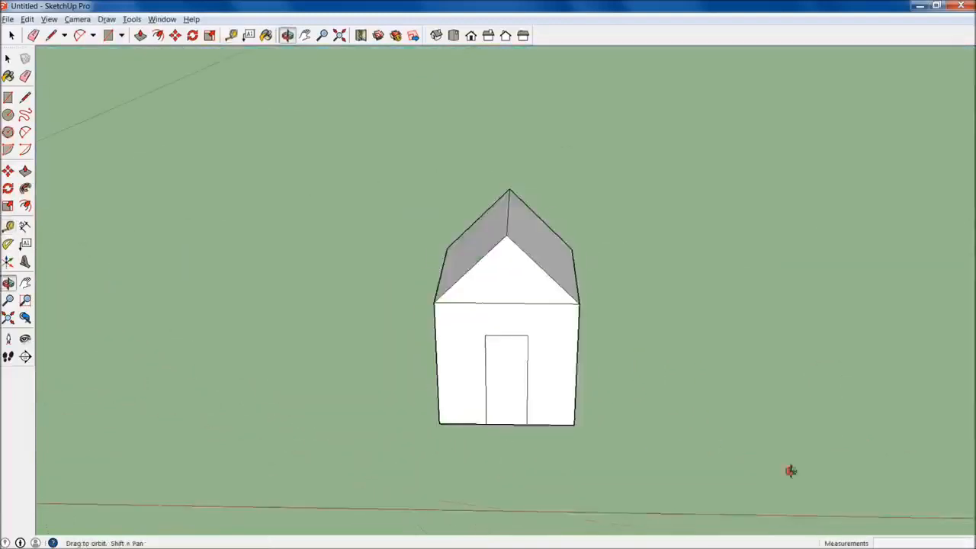
middle_click_drag(587, 384, 600, 336)
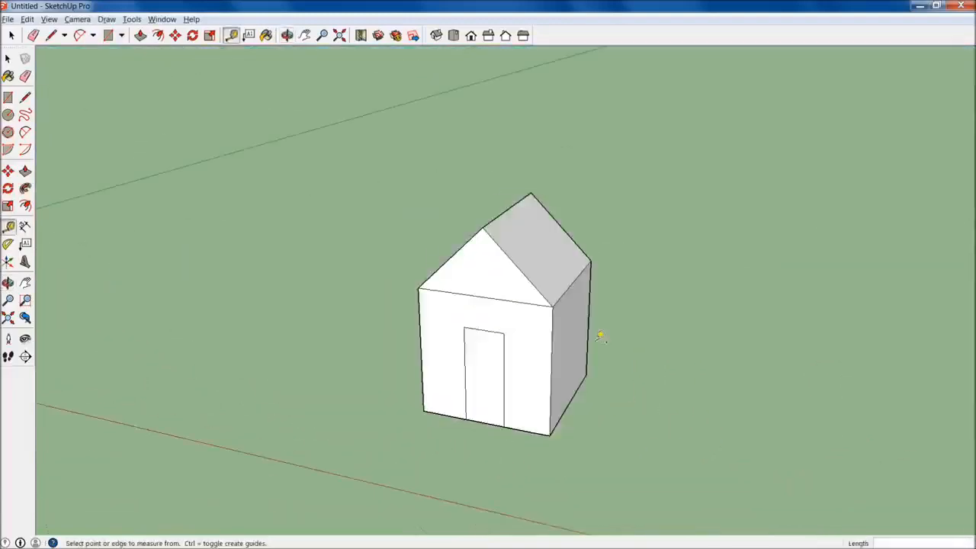